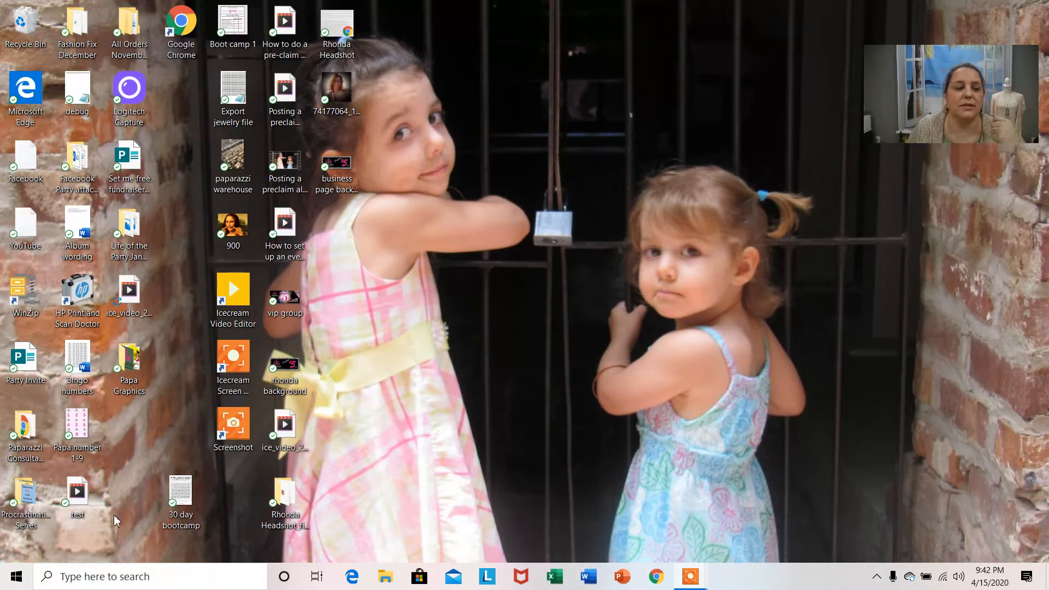
Open Publisher and create a new blank 8.5 x 11" publication.
left_click(16, 577)
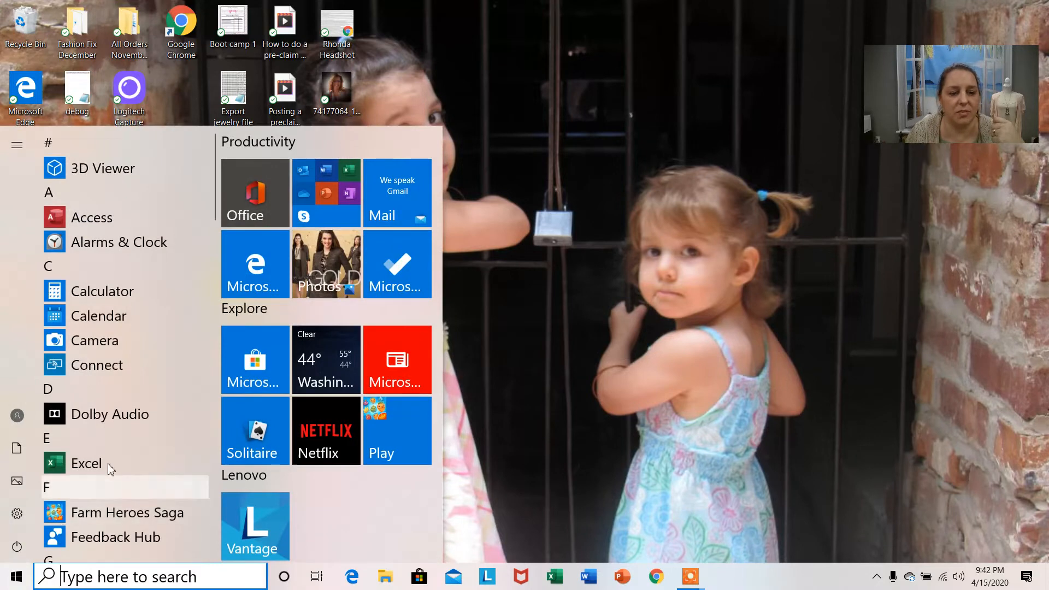
scroll(107, 464, "down", 7)
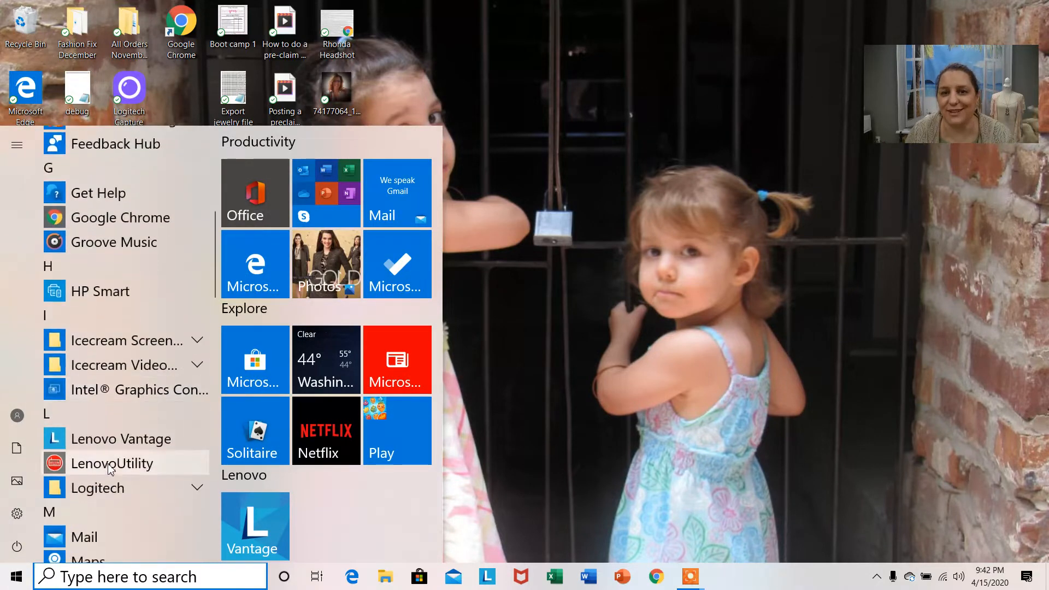
scroll(110, 468, "down", 7)
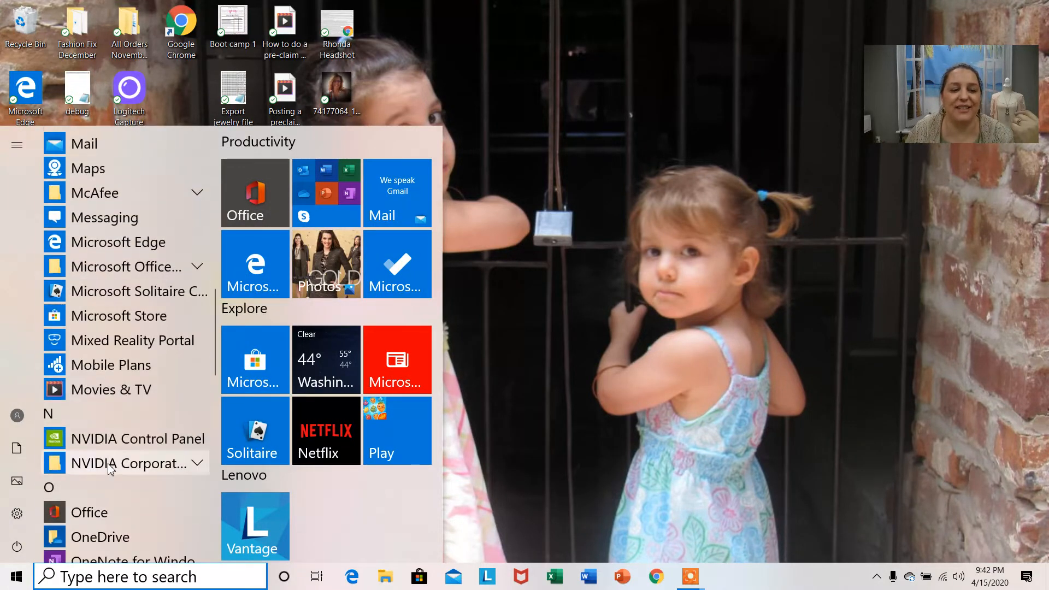
scroll(109, 468, "down", 7)
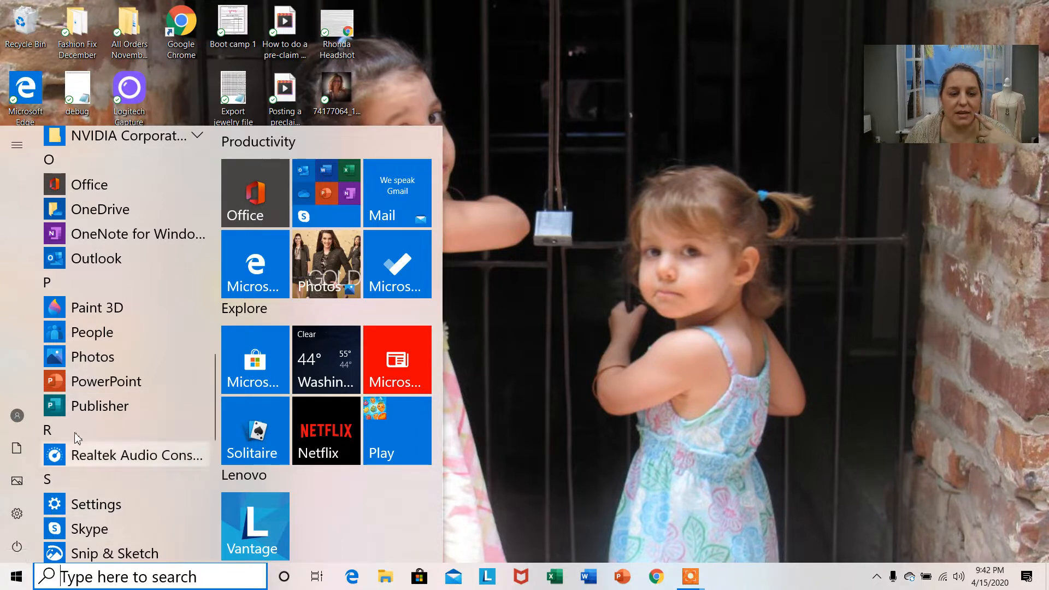
left_click(83, 414)
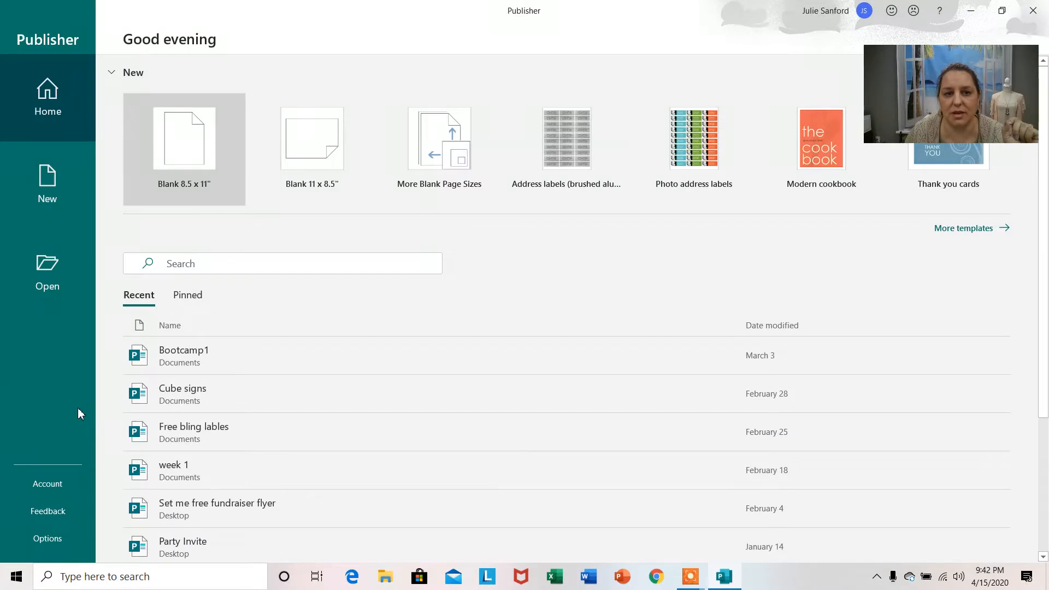
left_click(184, 147)
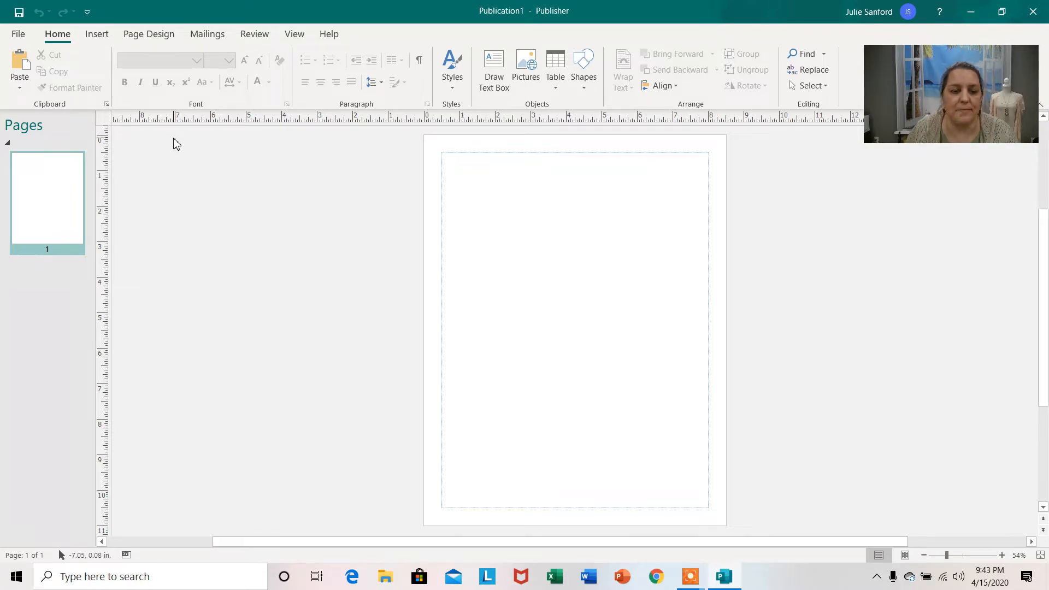
Switch to Chrome, open the Paparazzi Accessories website in a new tab and log in to the account.
left_click(973, 14)
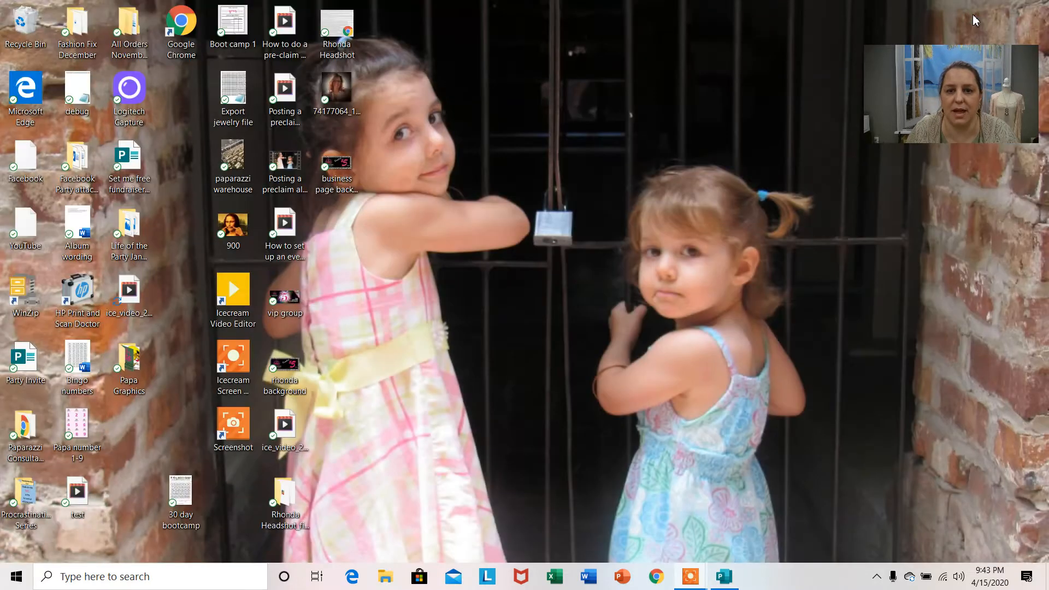
left_click(664, 575)
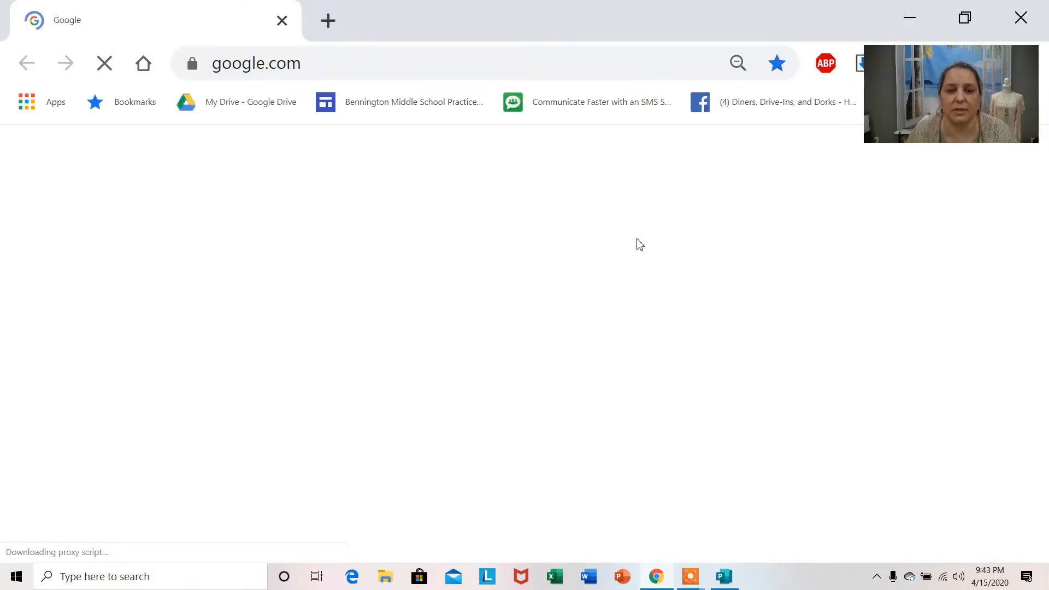
left_click(328, 21)
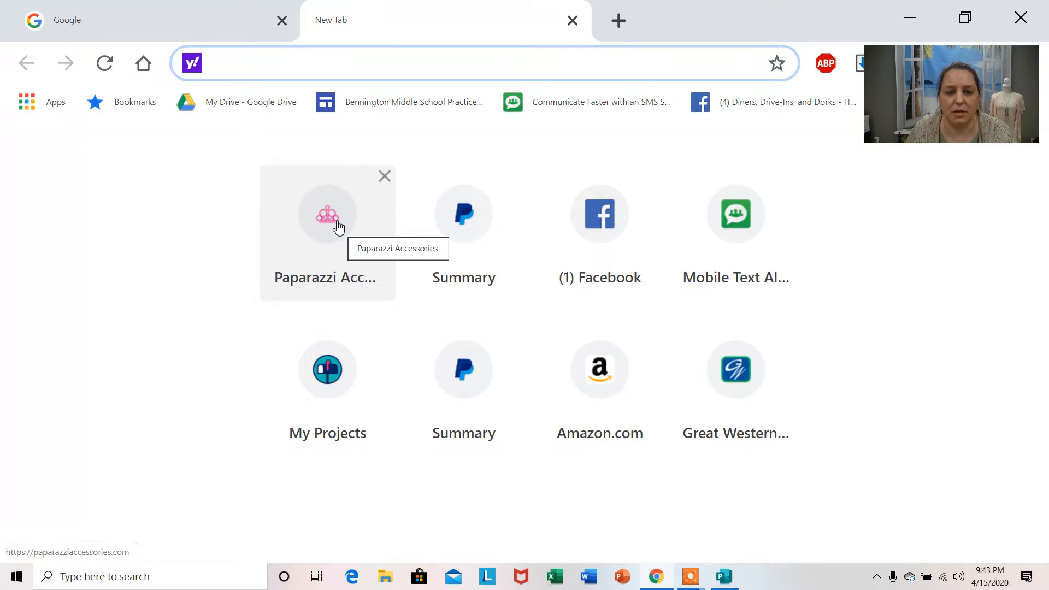
left_click(338, 226)
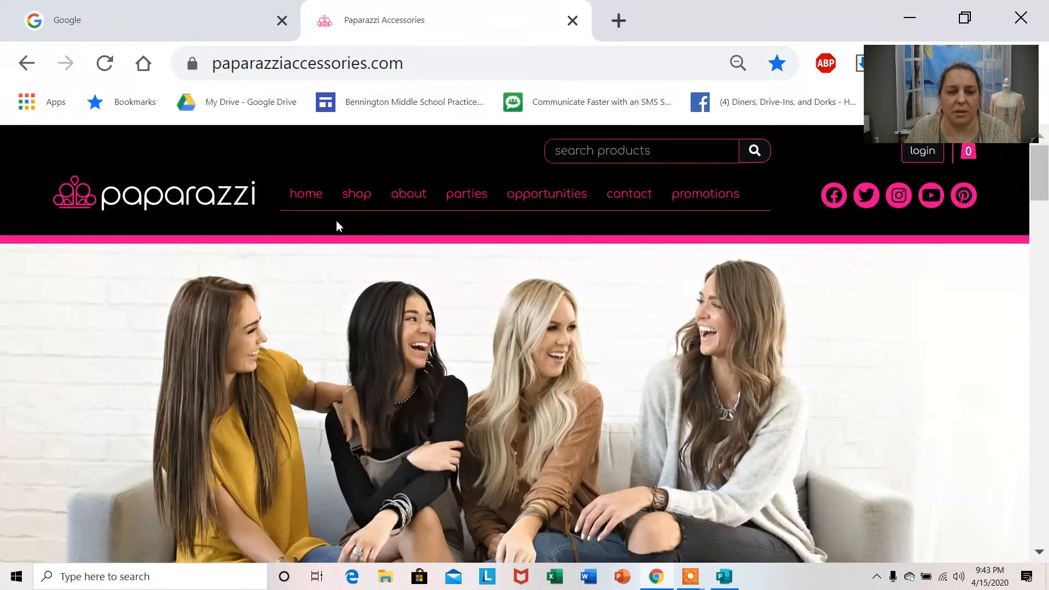
left_click(924, 156)
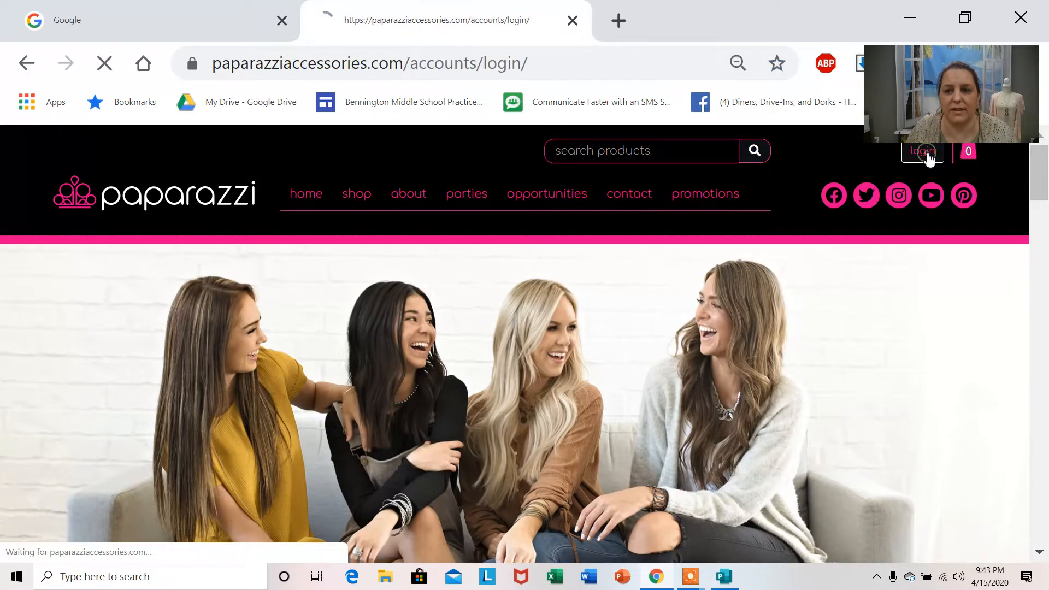
left_click(558, 507)
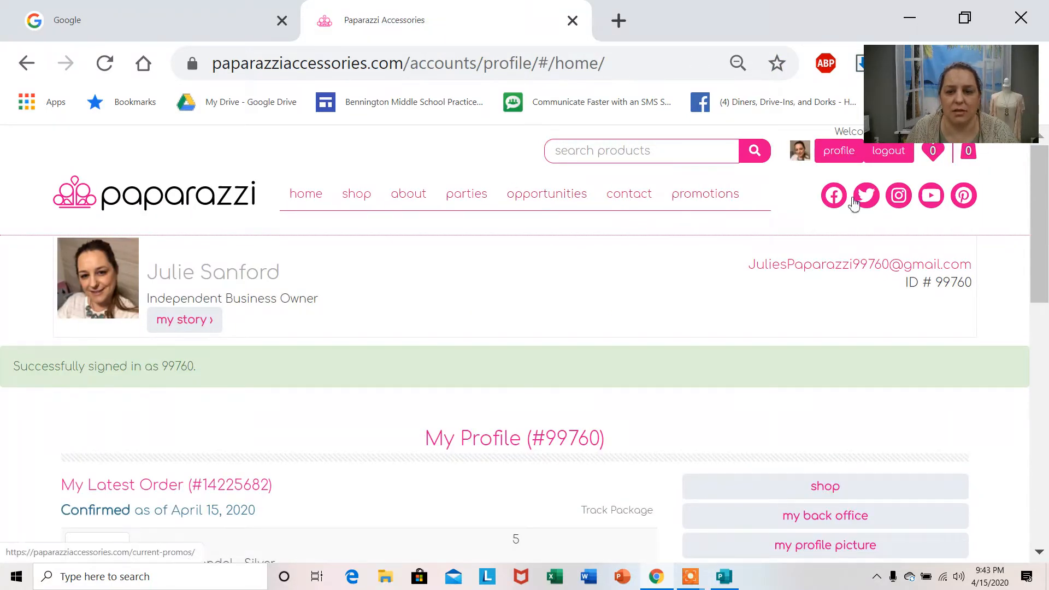
Open the back office from the profile page and show the Independent Consultant Logos category in its resources.
scroll(815, 405, "down", 2)
left_click(814, 403)
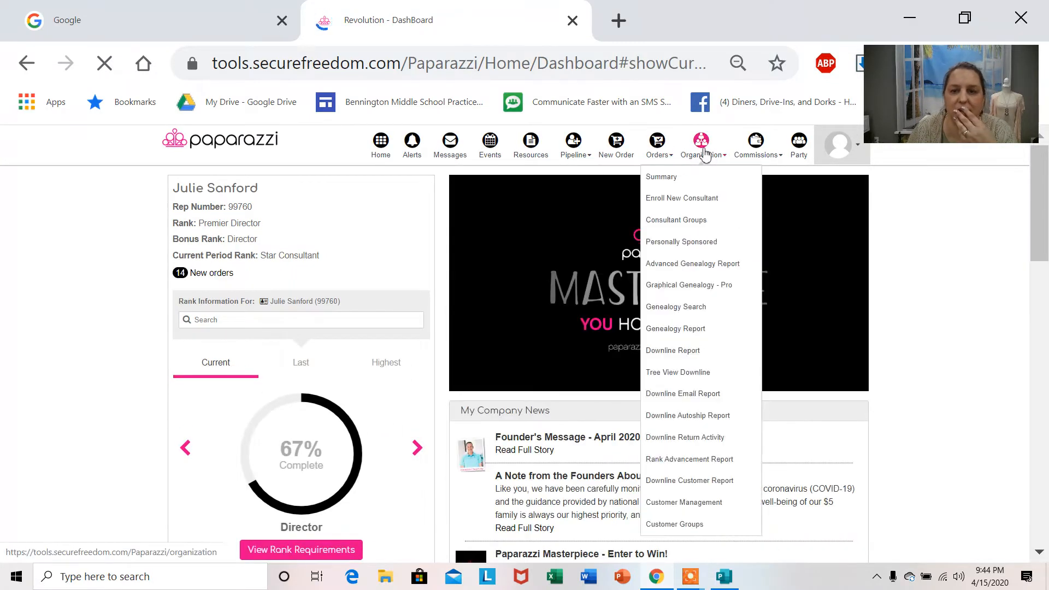
mouse_move(754, 160)
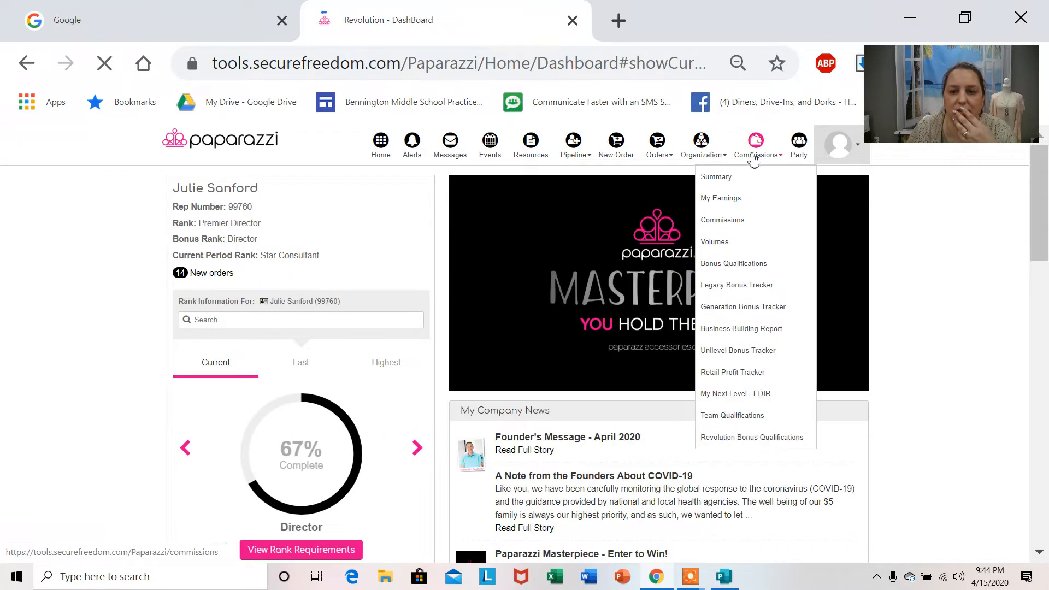
left_click(534, 150)
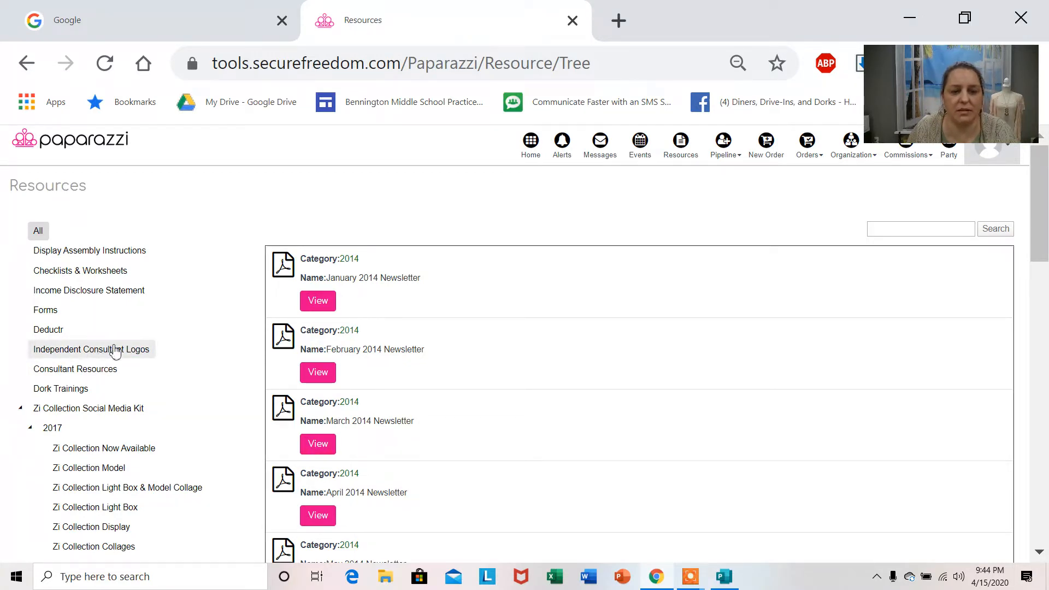
left_click(115, 354)
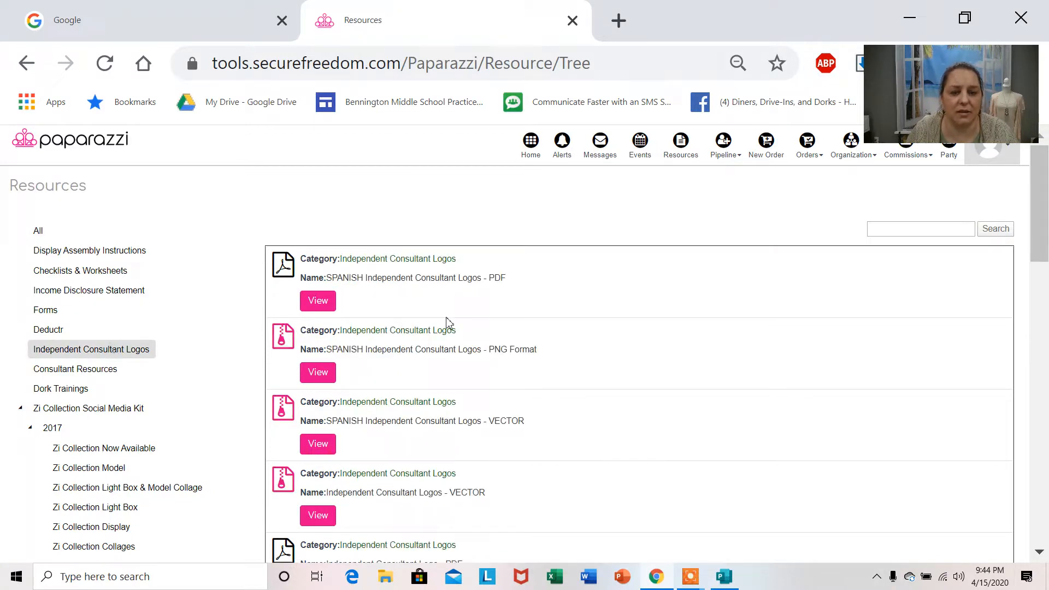
Download the English "Independent Consultant Logos - PNG format" zip file.
scroll(458, 343, "down", 5)
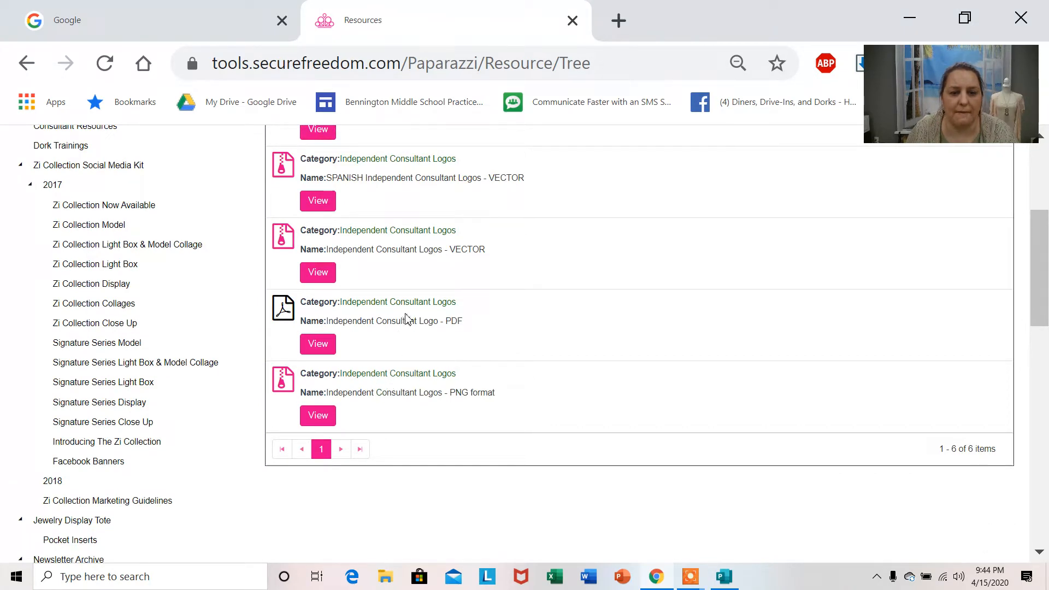
scroll(405, 319, "up", 5)
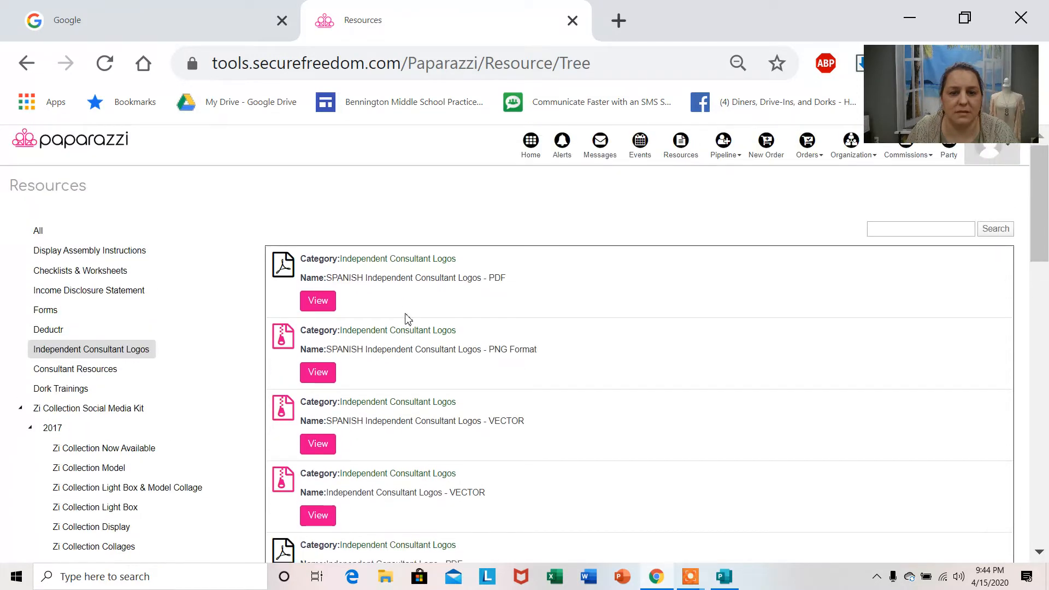
scroll(419, 297, "down", 2)
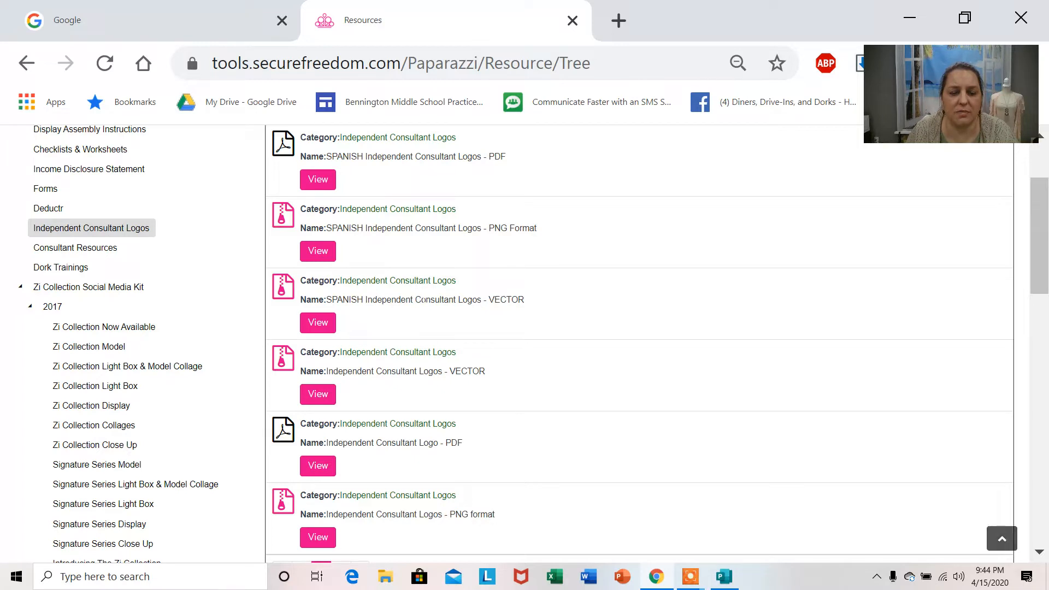
scroll(425, 306, "down", 2)
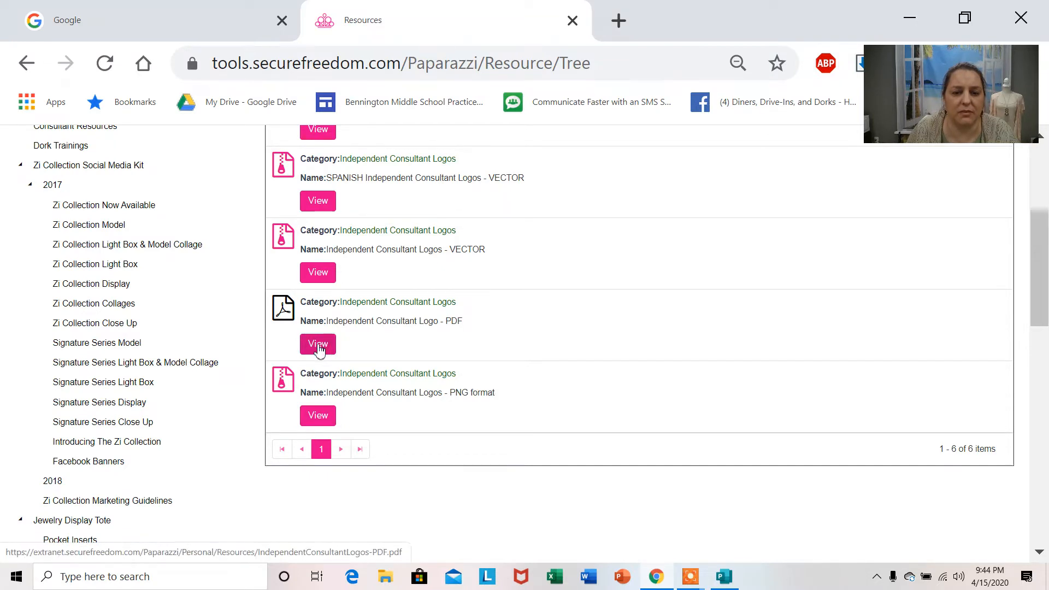
left_click(320, 417)
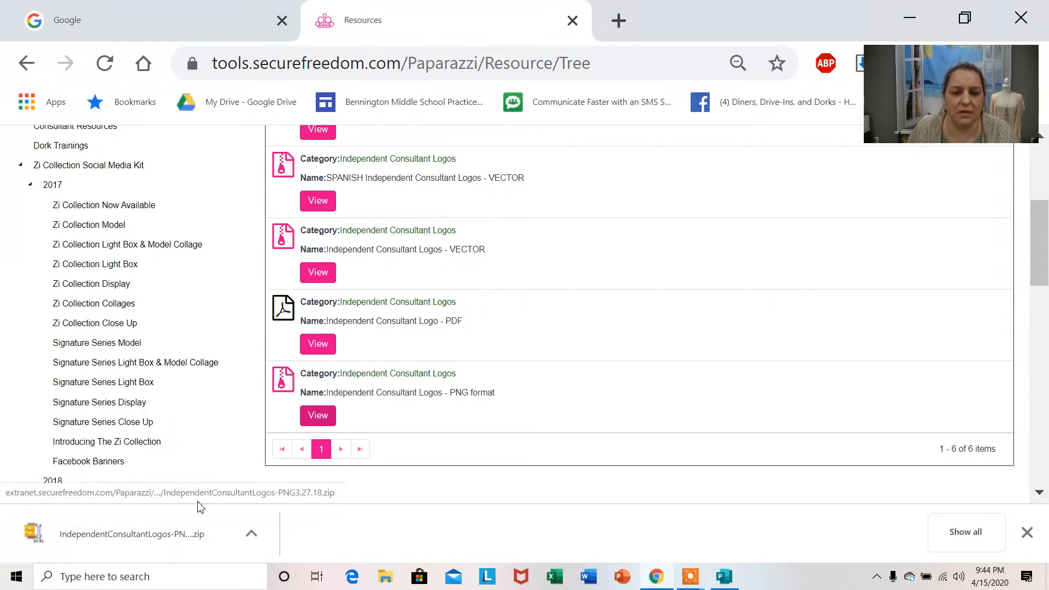
left_click(161, 533)
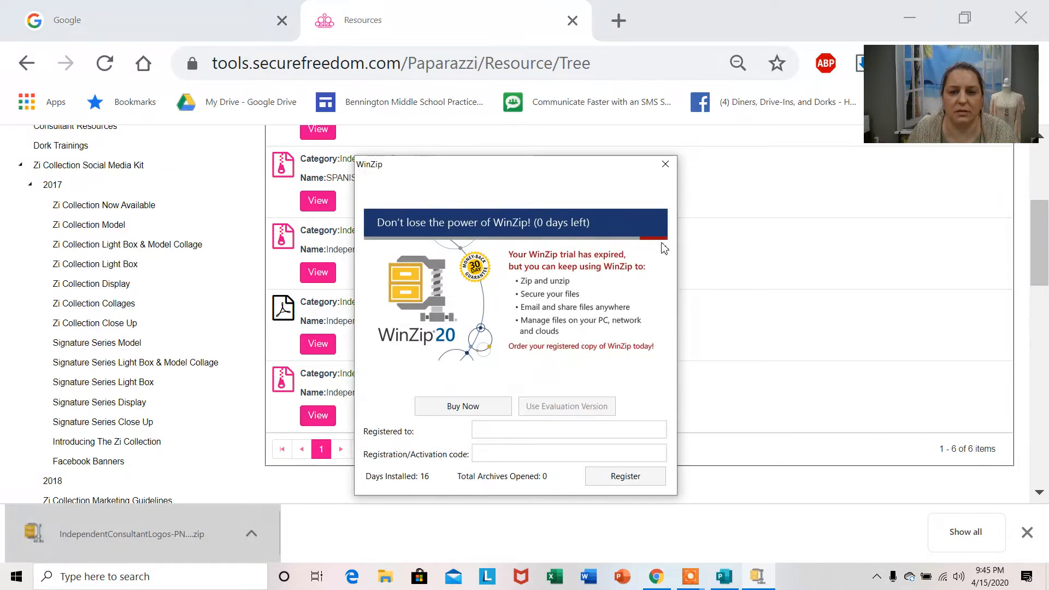
left_click(666, 164)
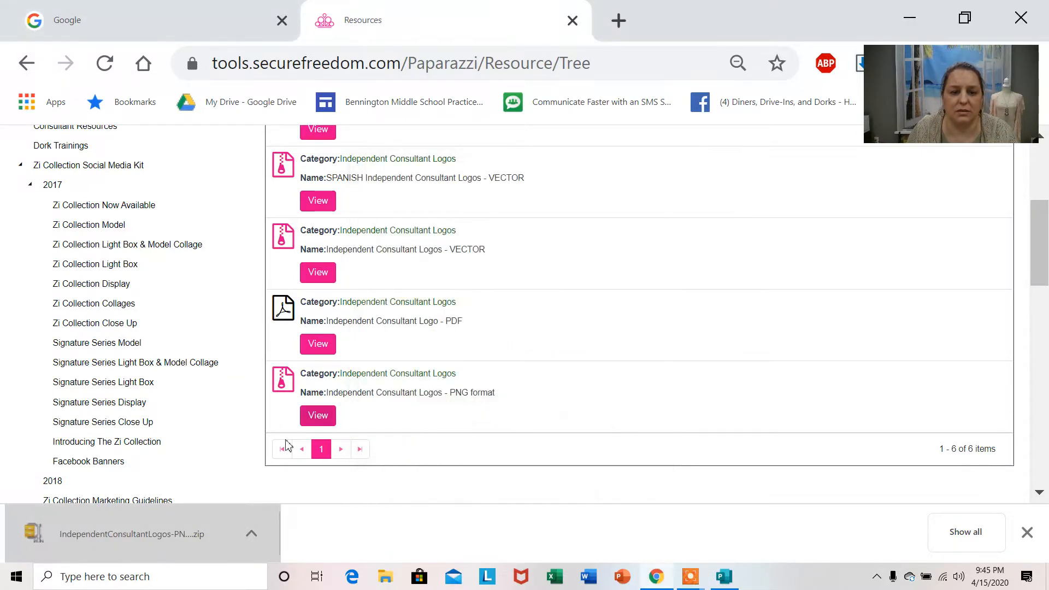
right_click(159, 537)
left_click(215, 426)
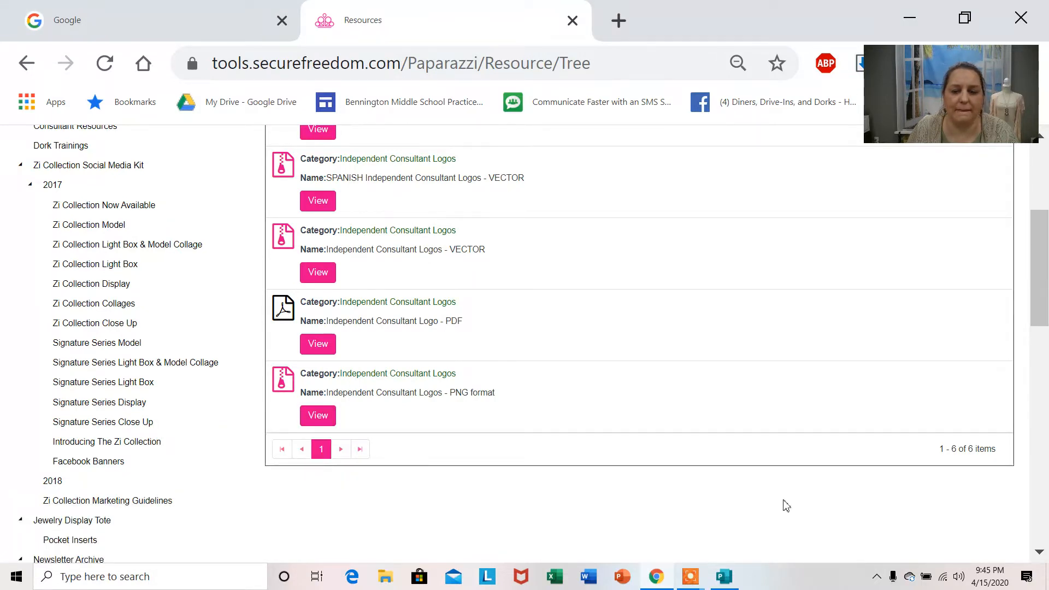
Switch to File Explorer and open the IndependentConsultantLogos-PNG3.27.18 zip from the Downloads folder with Windows Explorer.
left_click(387, 578)
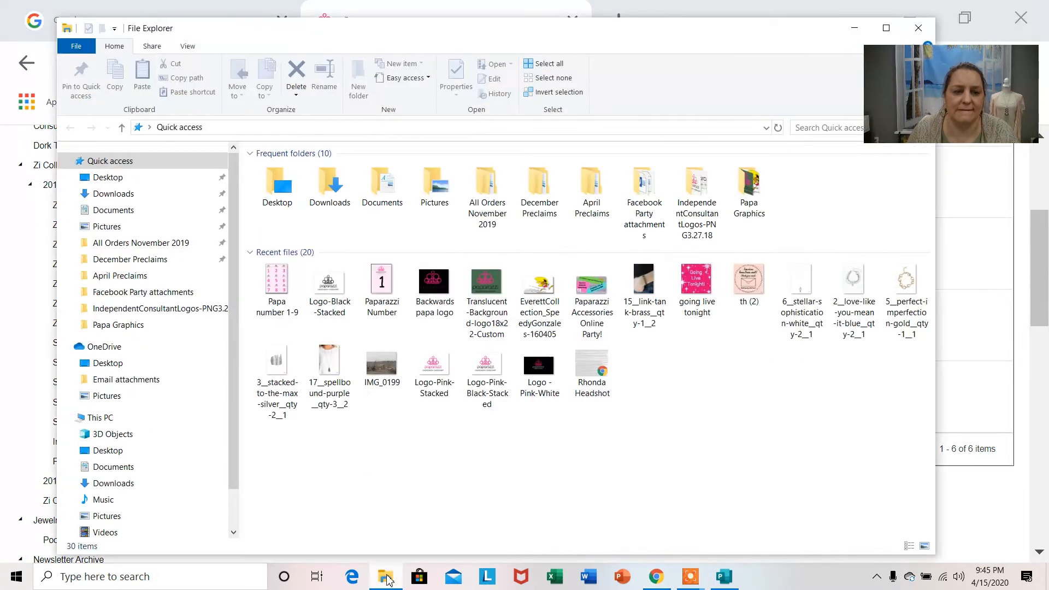
left_click(330, 180)
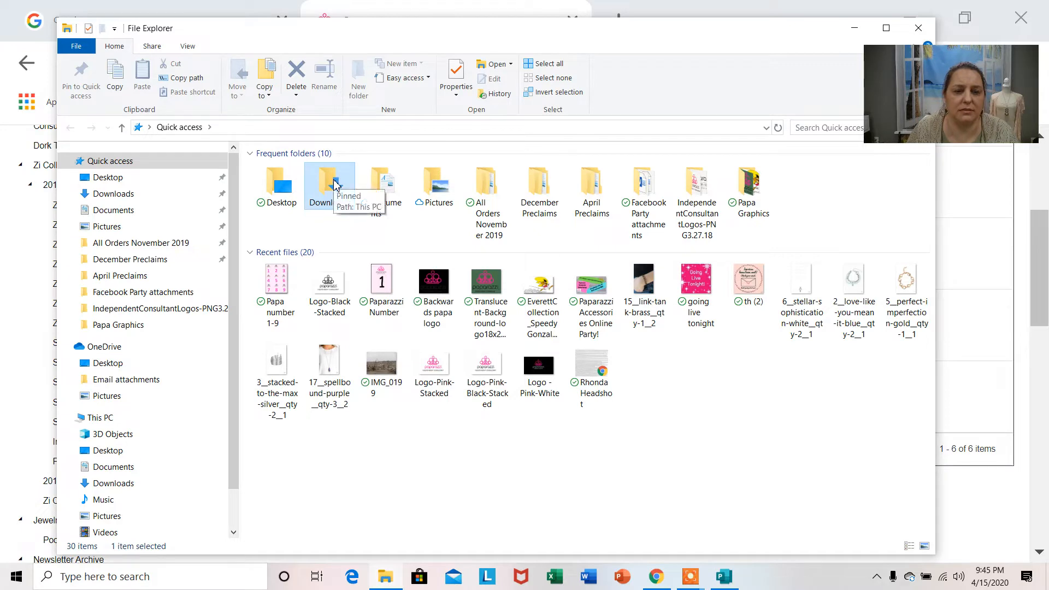
double_click(335, 185)
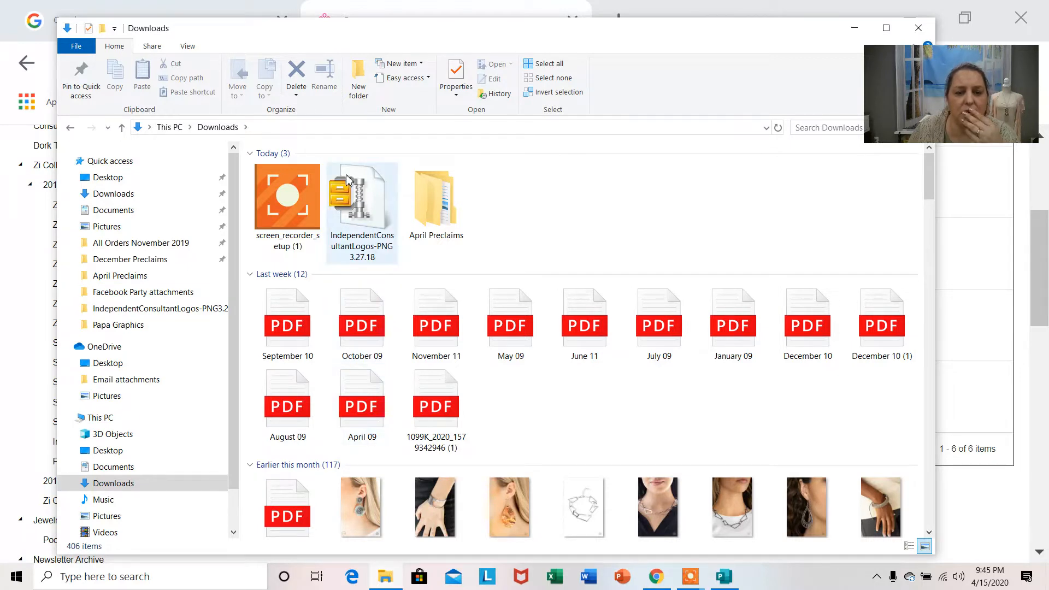
mouse_move(345, 205)
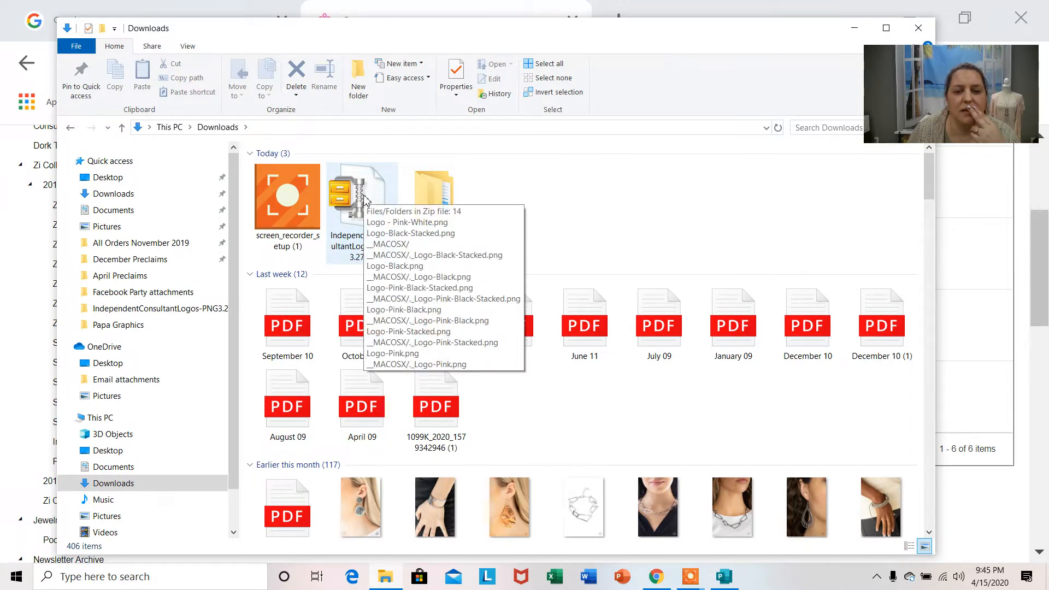
right_click(365, 201)
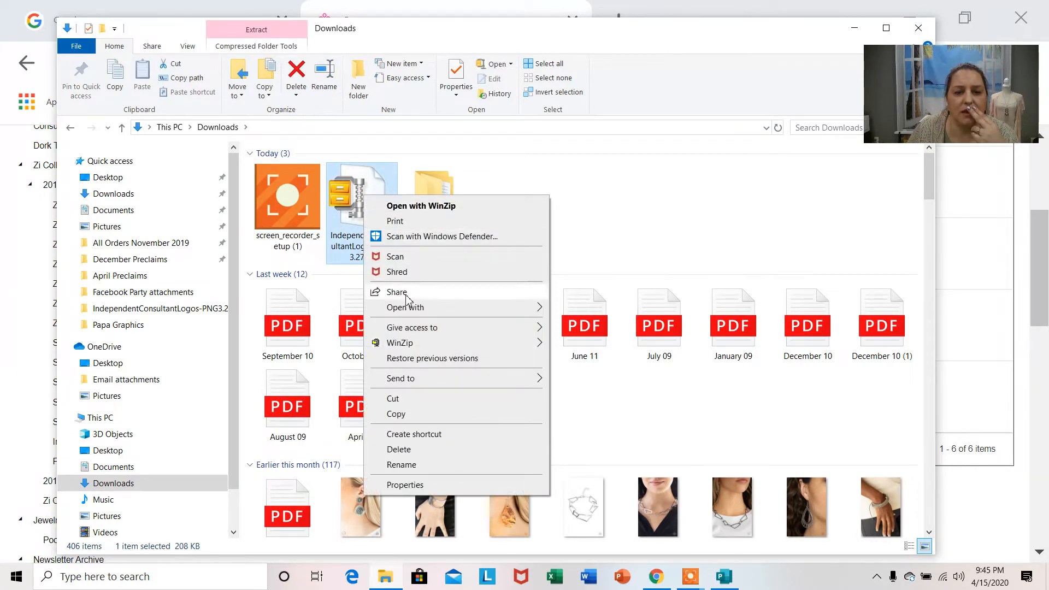
mouse_move(410, 310)
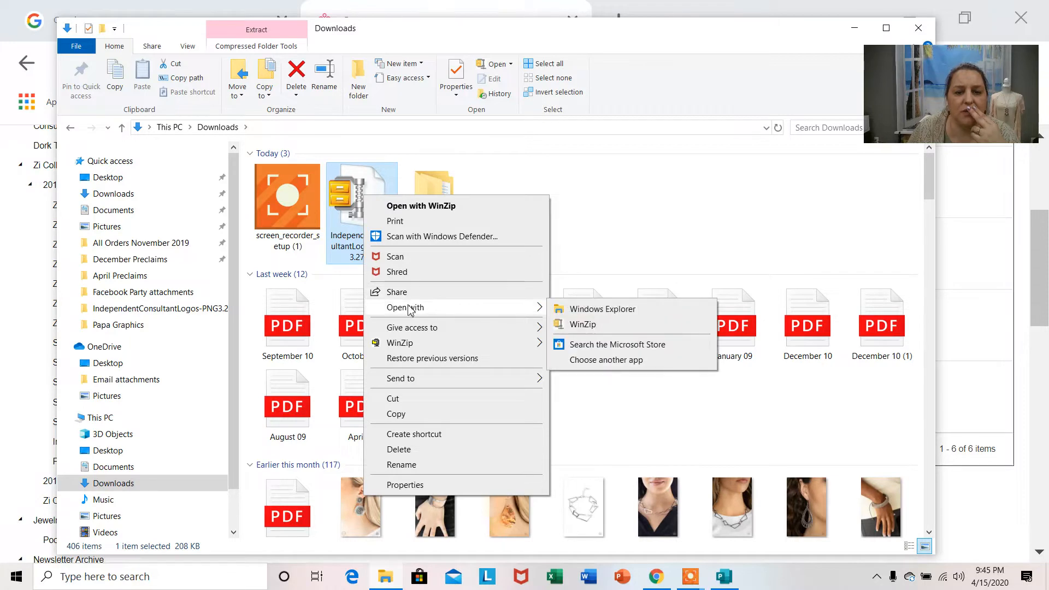
left_click(616, 310)
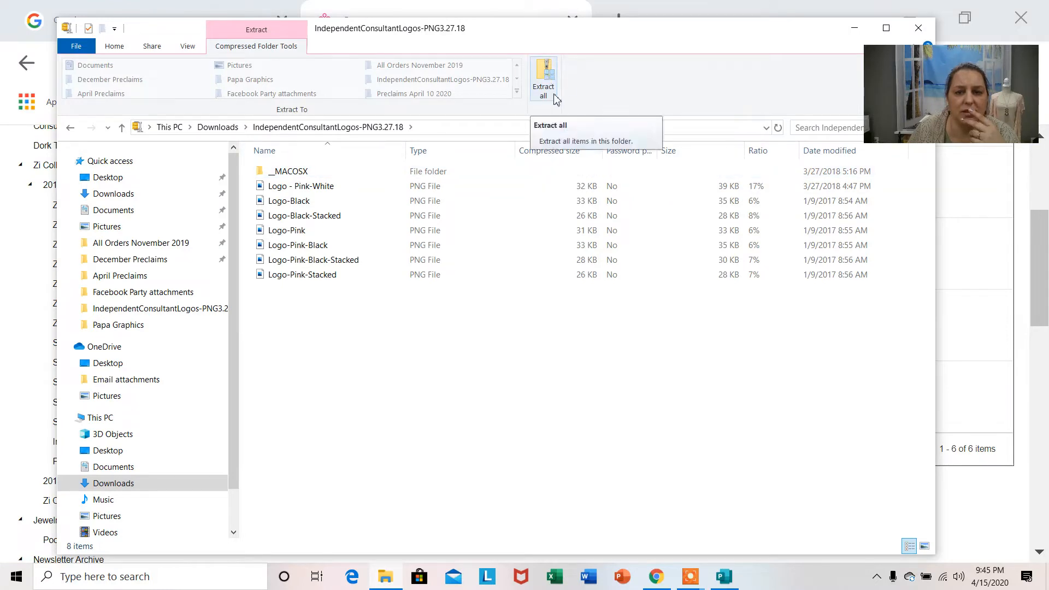
Start extracting all files from the IndependentConsultantLogos-PNG3.27.18 zip and set the destination to the Desktop.
left_click(545, 78)
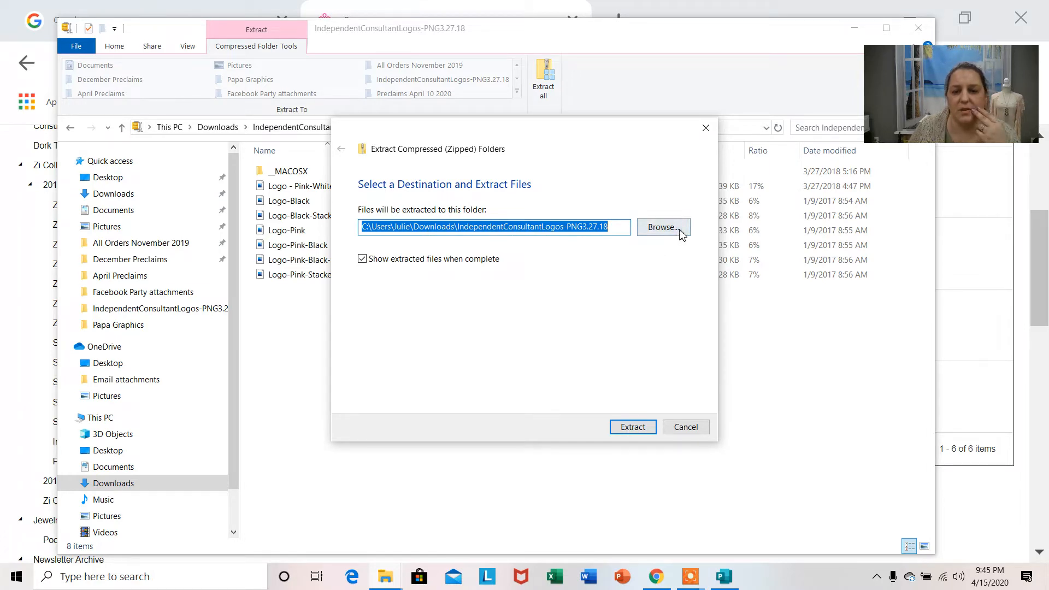
left_click(662, 227)
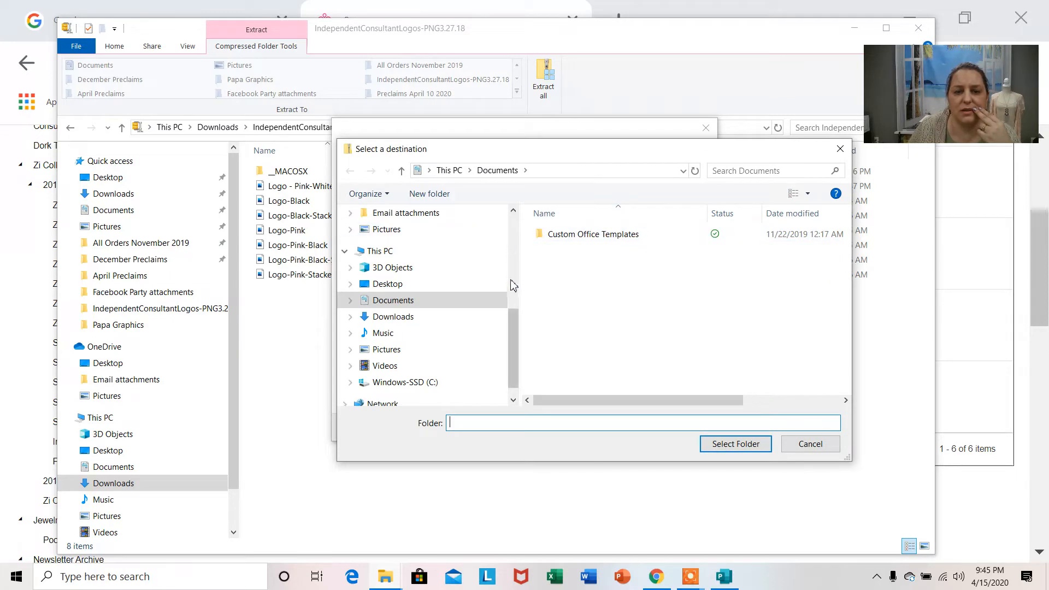
scroll(513, 323, "up", 5)
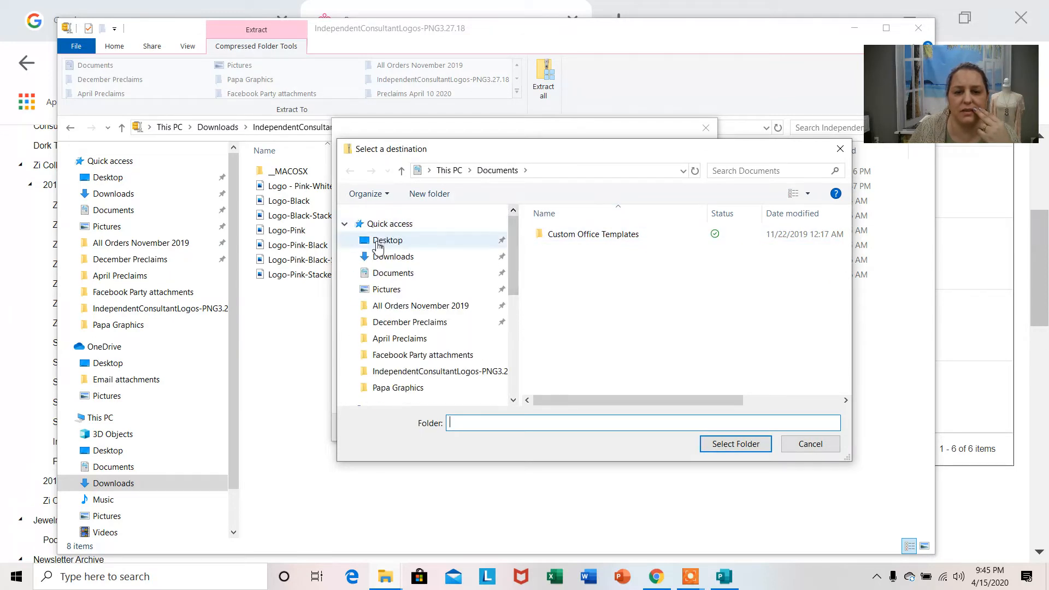
left_click(378, 242)
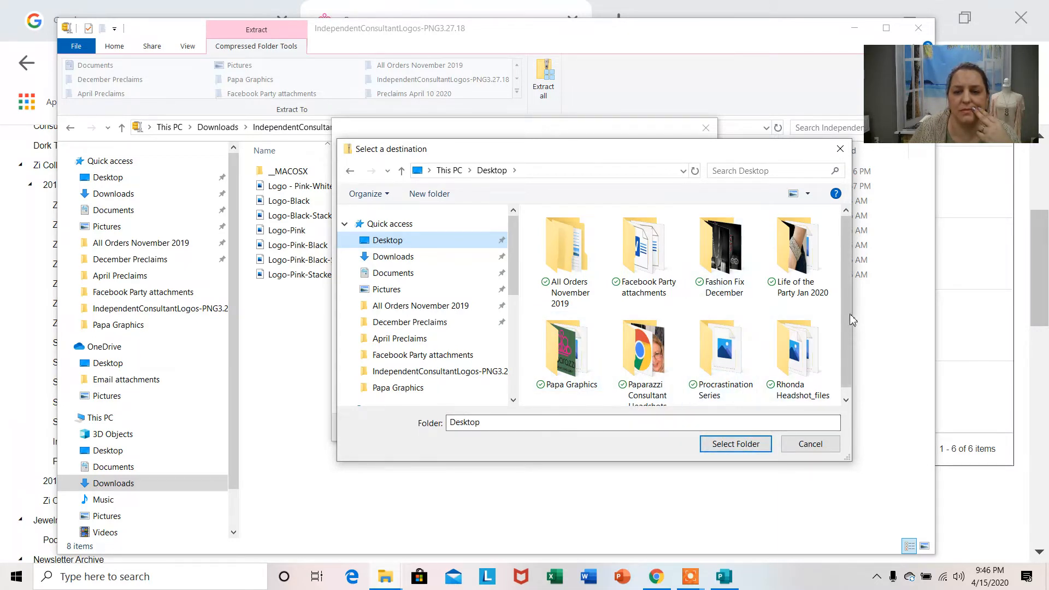
left_click_drag(849, 307, 845, 334)
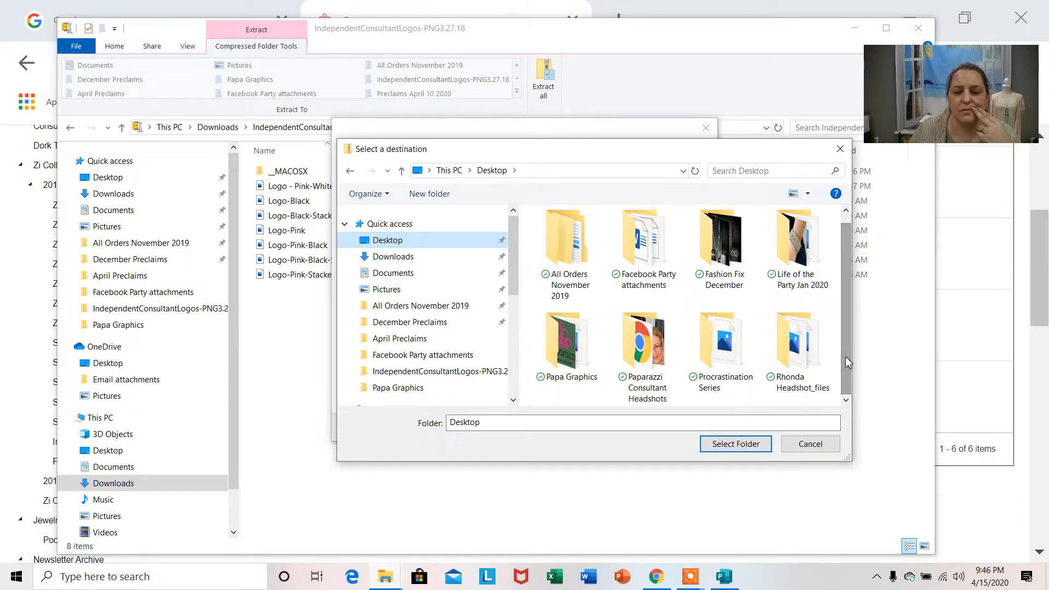
left_click(735, 444)
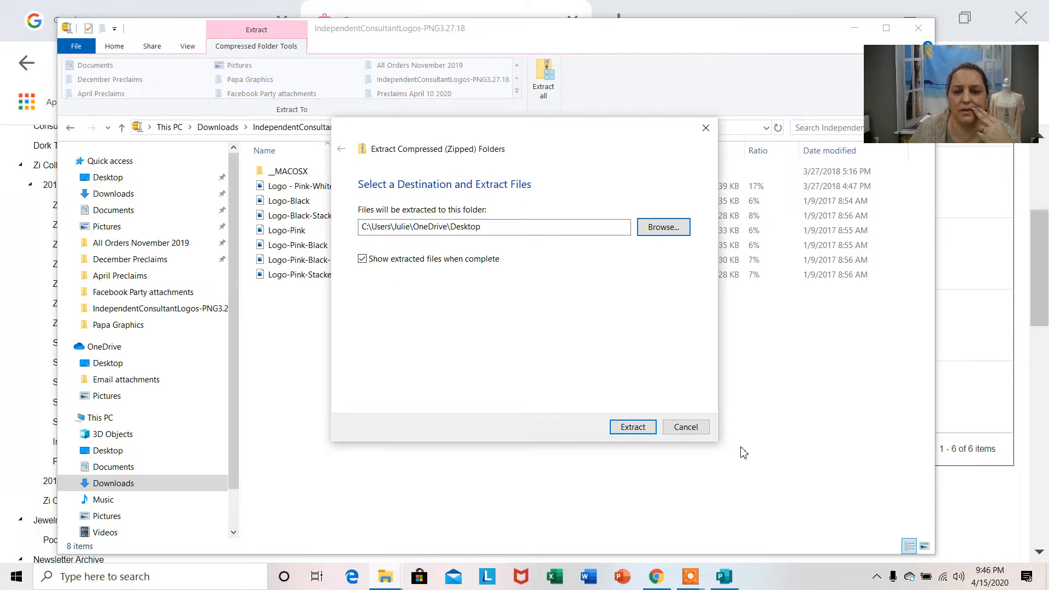
Change the destination to the Wall drops Feb 22 2020 folder inside Papa Graphics > Wall drops on the Desktop and extract the files.
left_click(663, 227)
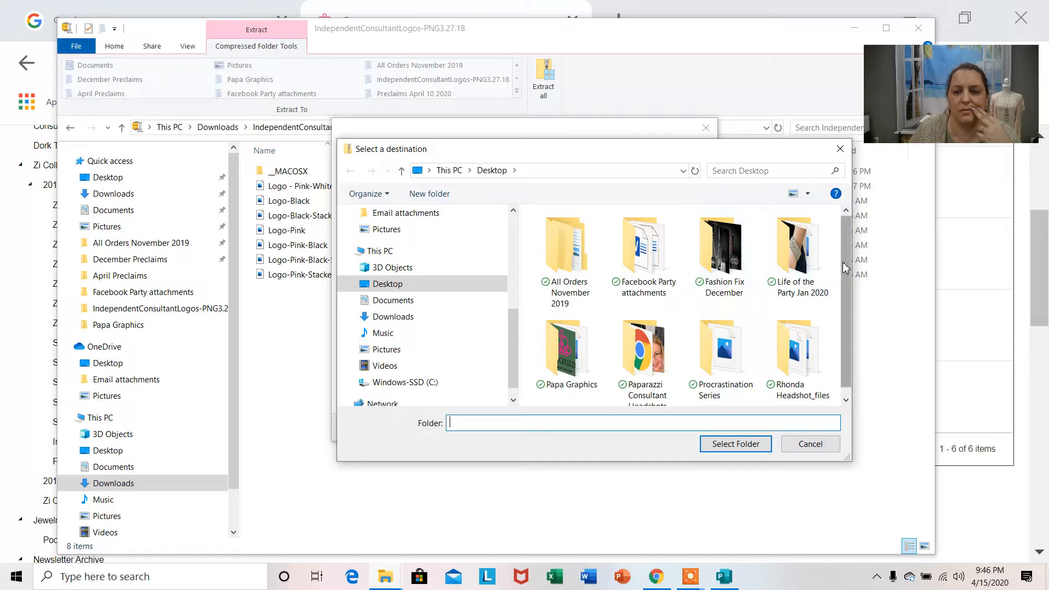
left_click_drag(846, 267, 841, 306)
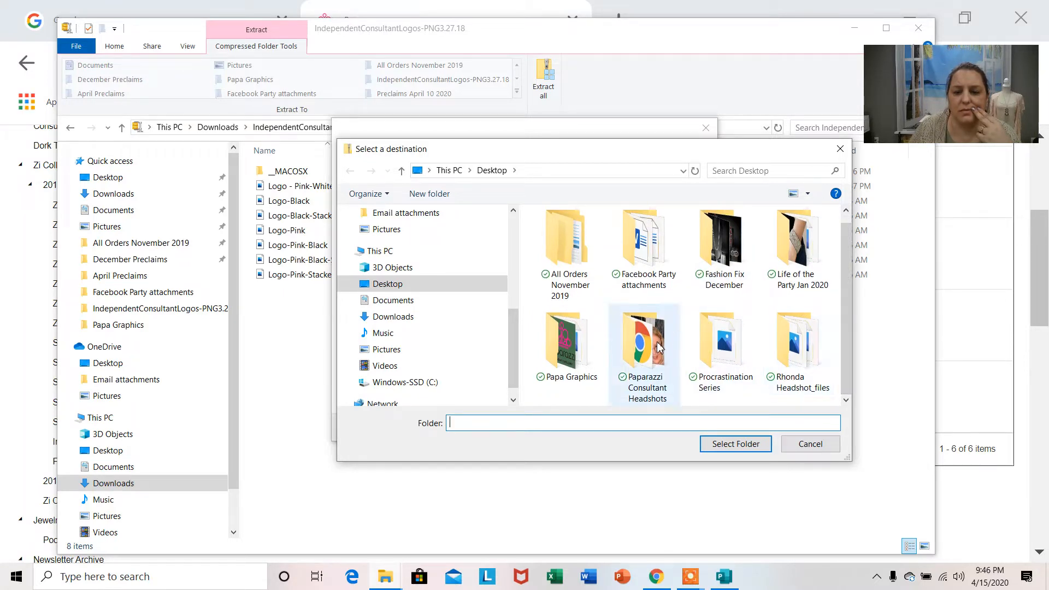
left_click(563, 347)
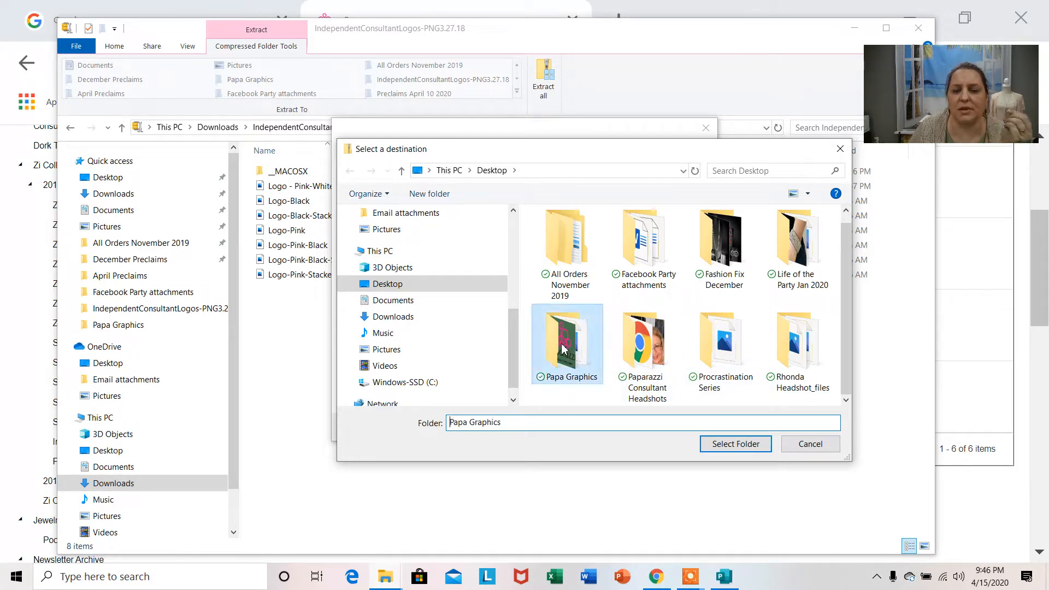
double_click(563, 347)
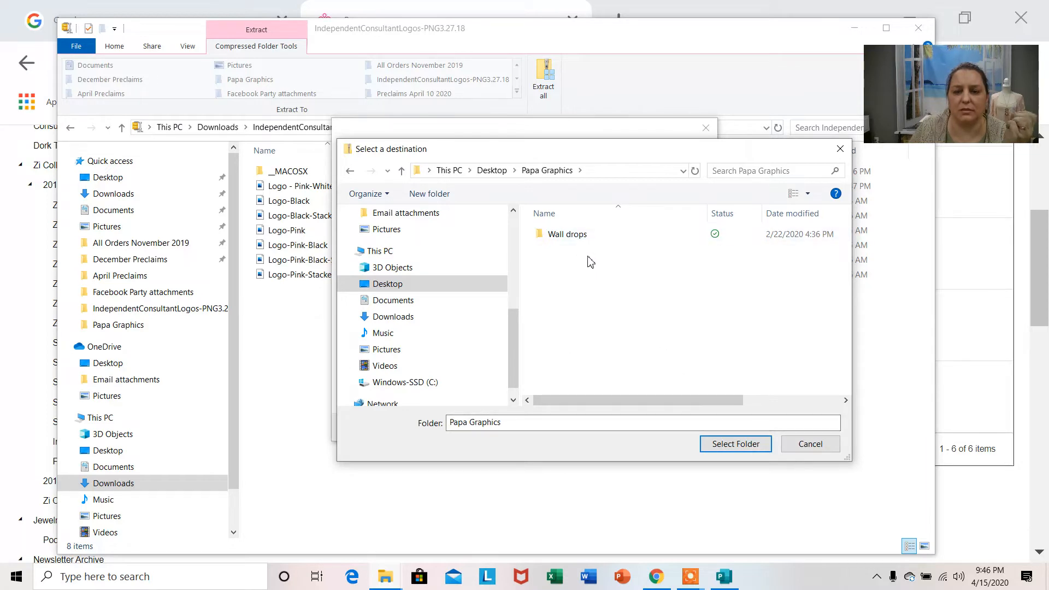
left_click(599, 234)
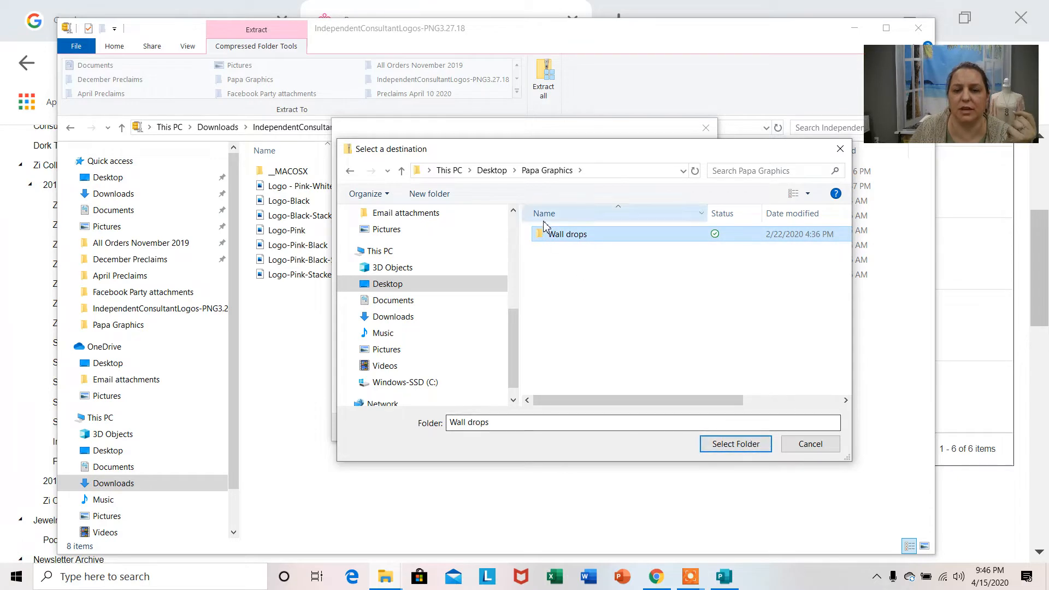
double_click(552, 235)
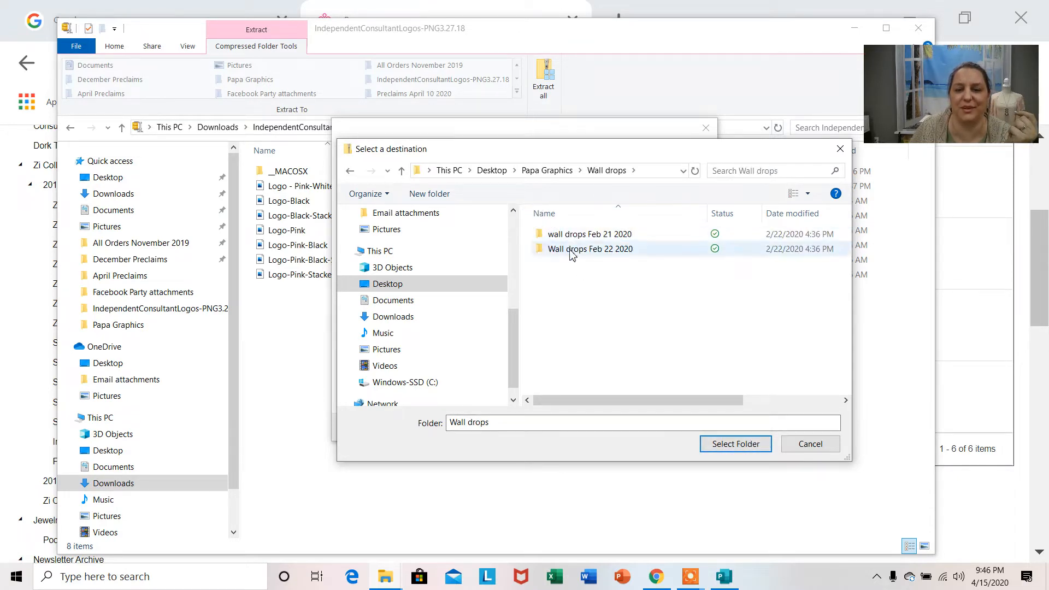
double_click(571, 250)
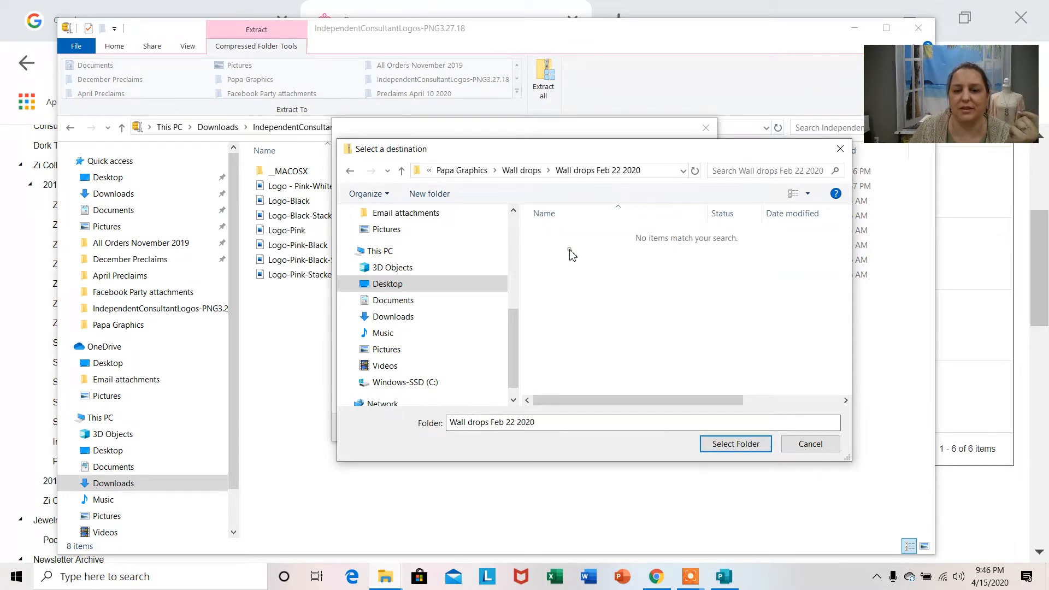
left_click(744, 446)
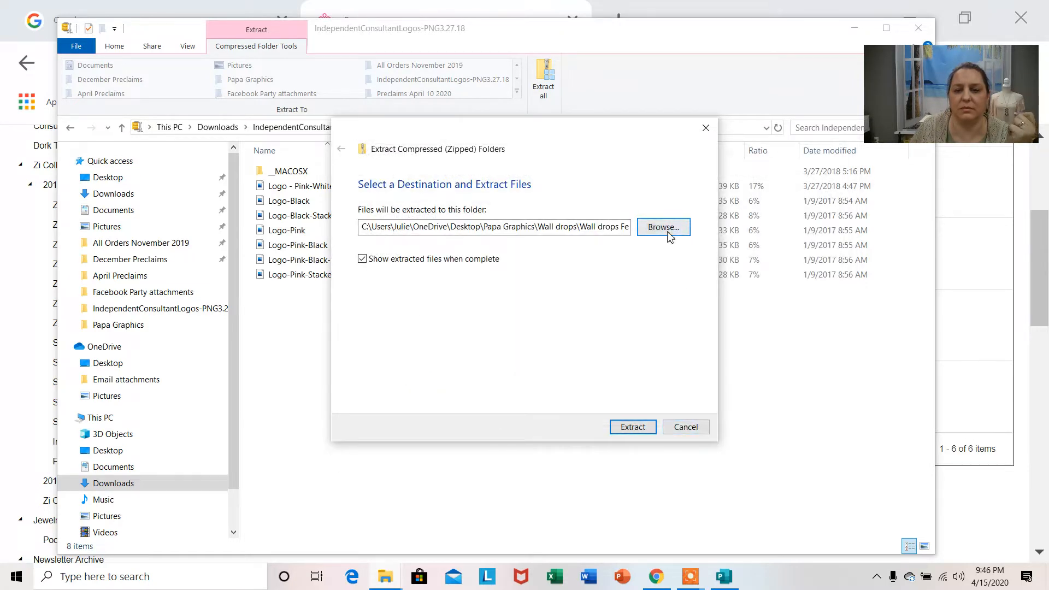
left_click(647, 434)
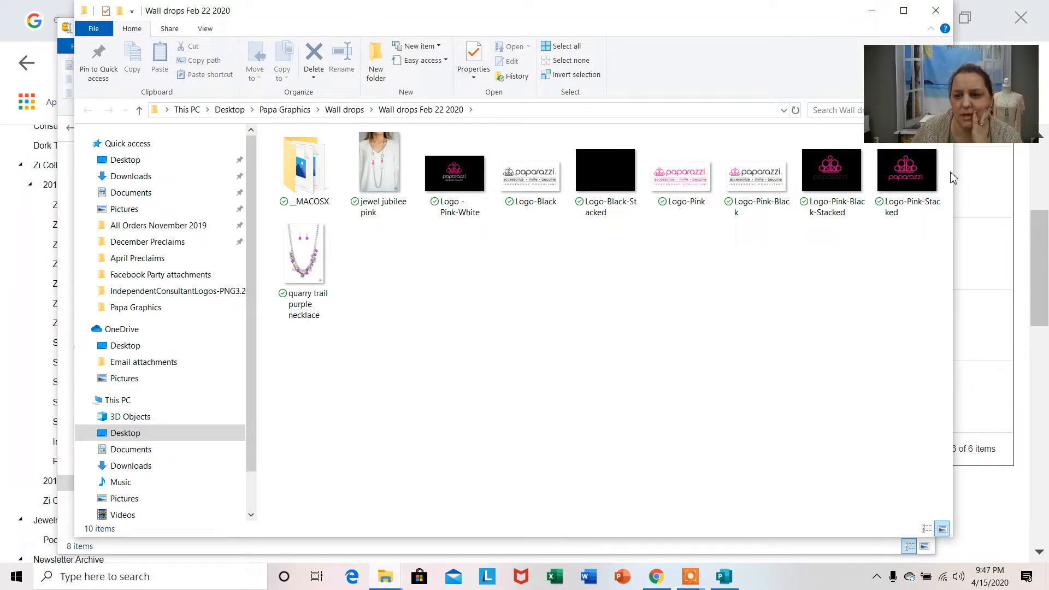
Close both File Explorer windows and the Resources browser tab, and switch to the blank publication in Publisher.
left_click_drag(974, 90, 963, 494)
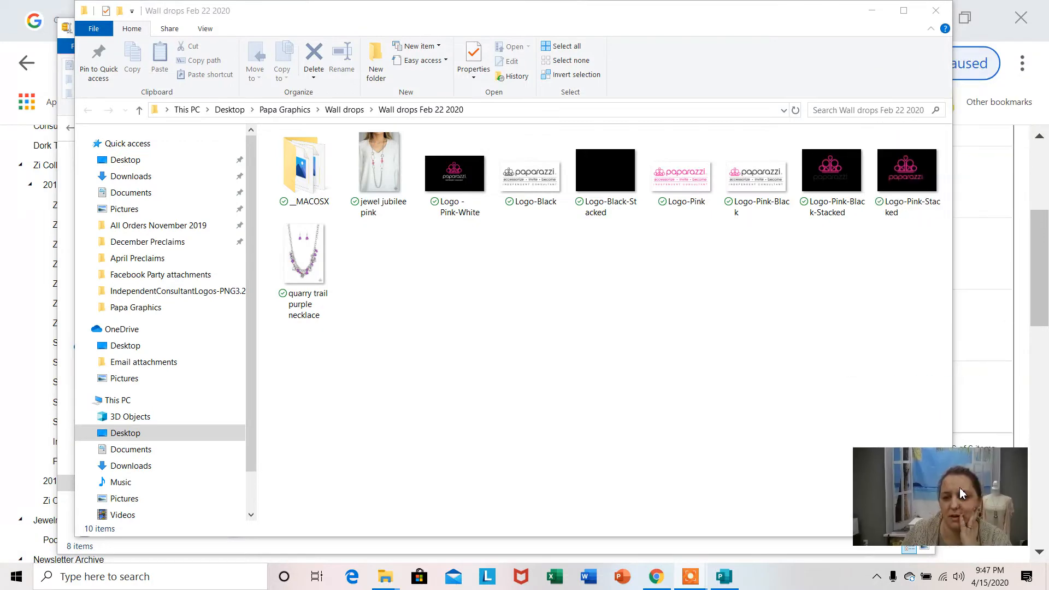
left_click(936, 12)
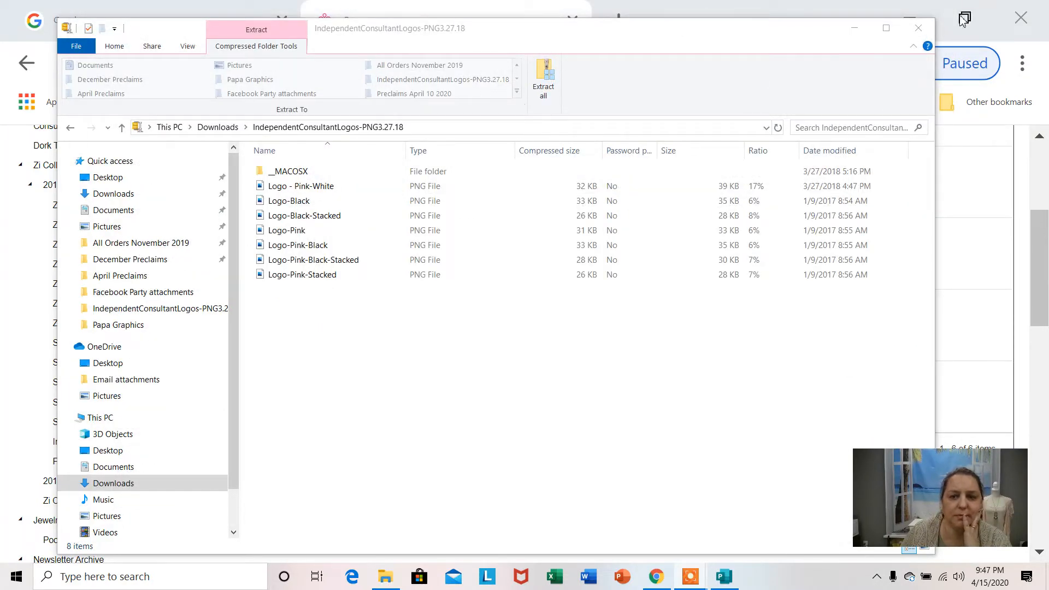
left_click(917, 29)
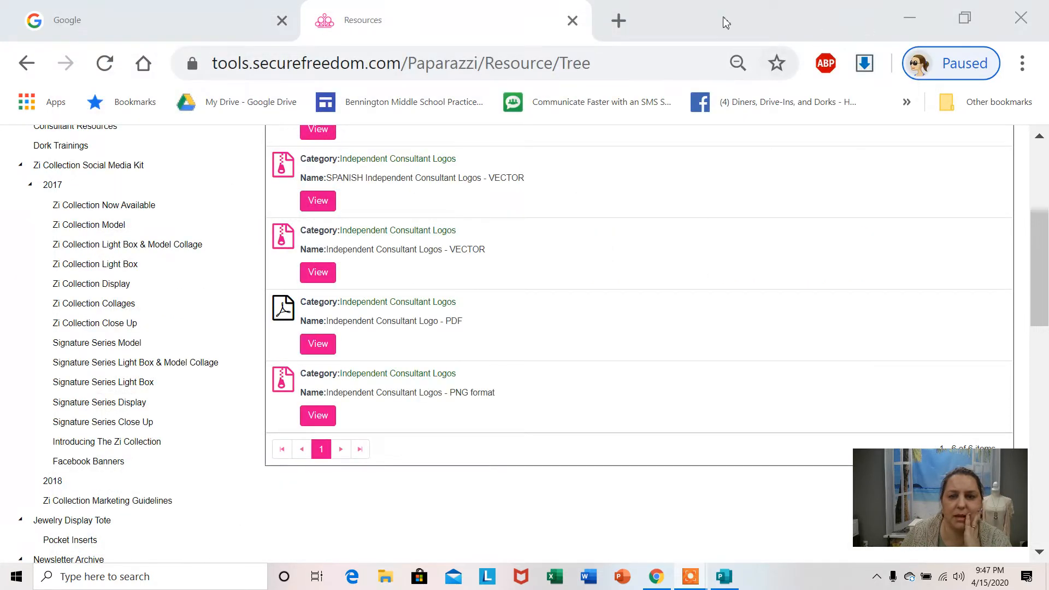
left_click(572, 22)
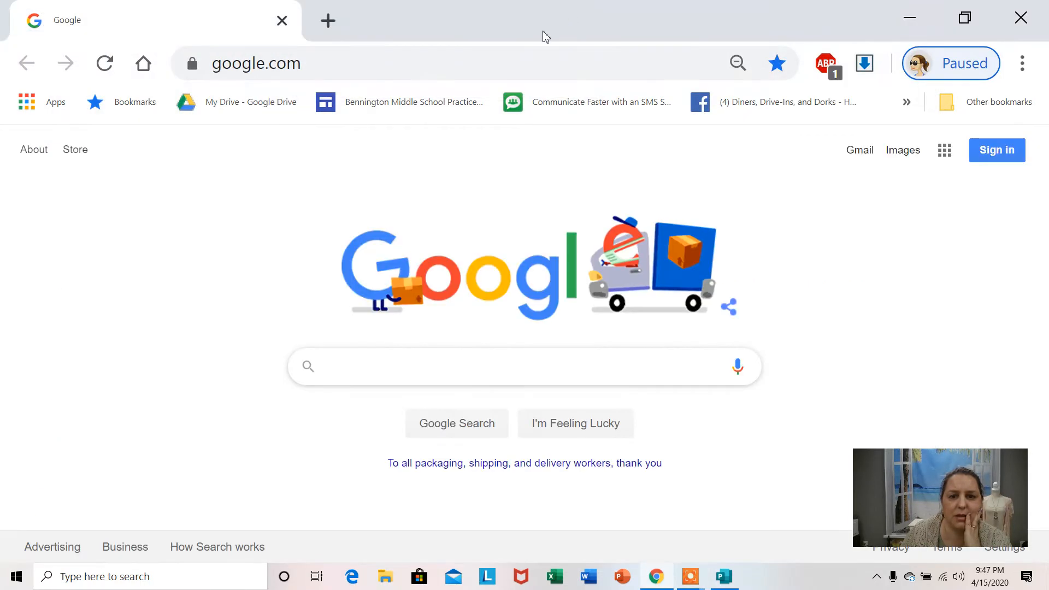
left_click(716, 580)
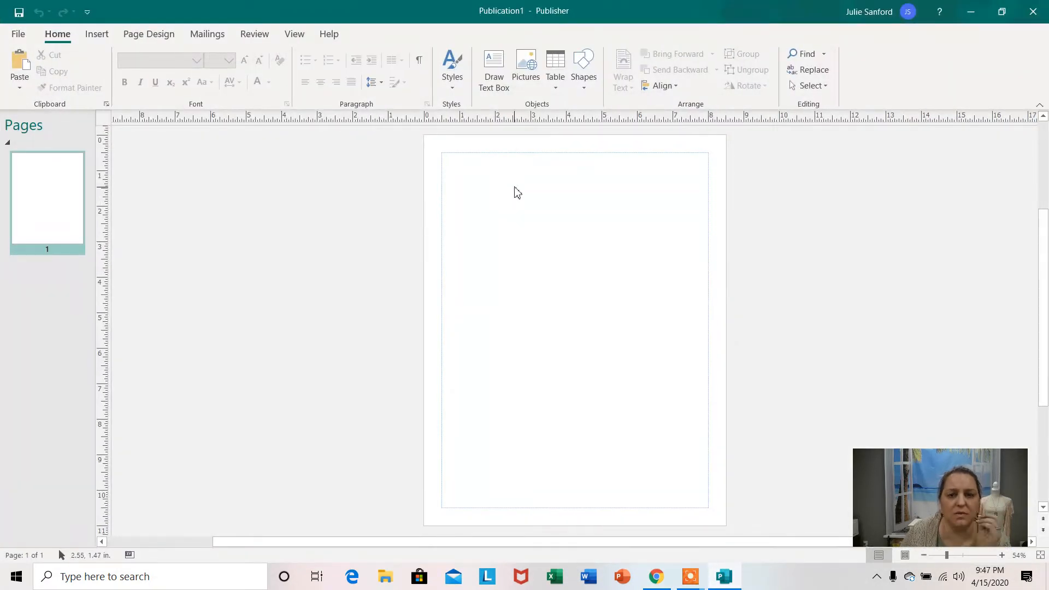
Try inserting the pink crown logo with the white transparent background from the Papa Graphics folder, and delete it from the page.
left_click(525, 71)
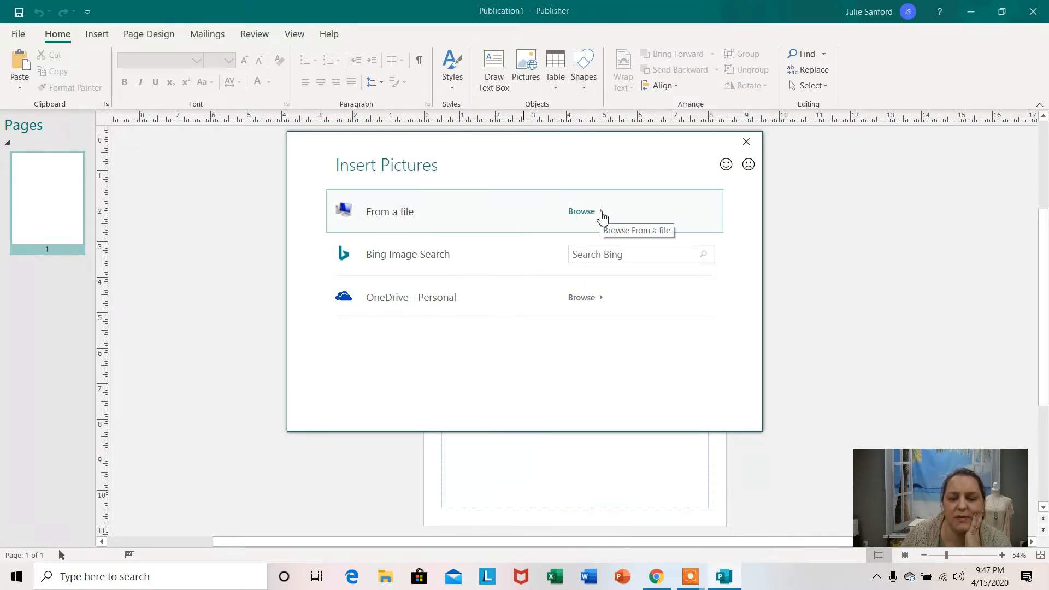
left_click(601, 215)
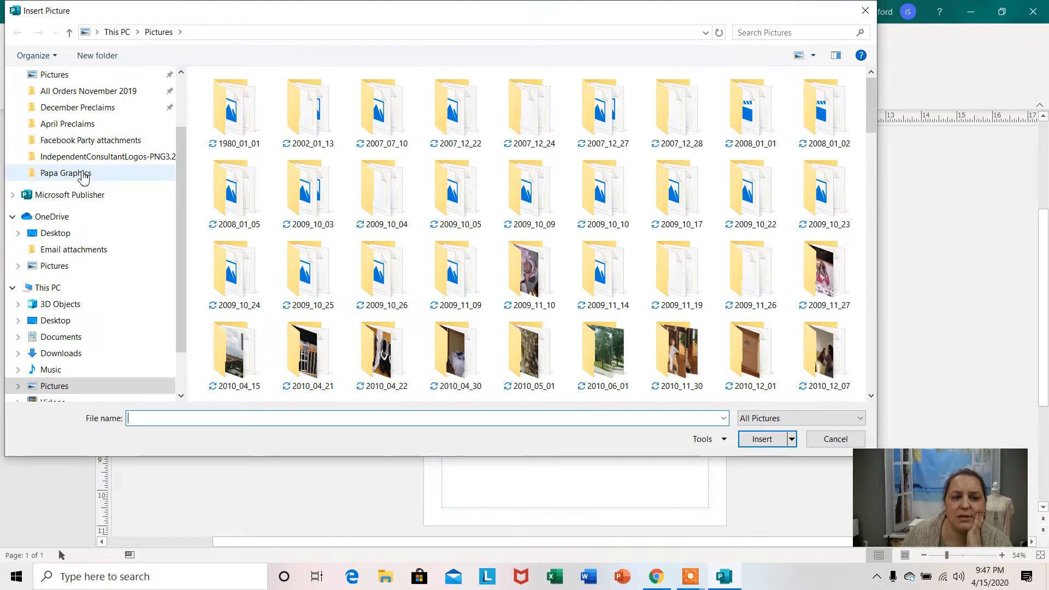
left_click(83, 174)
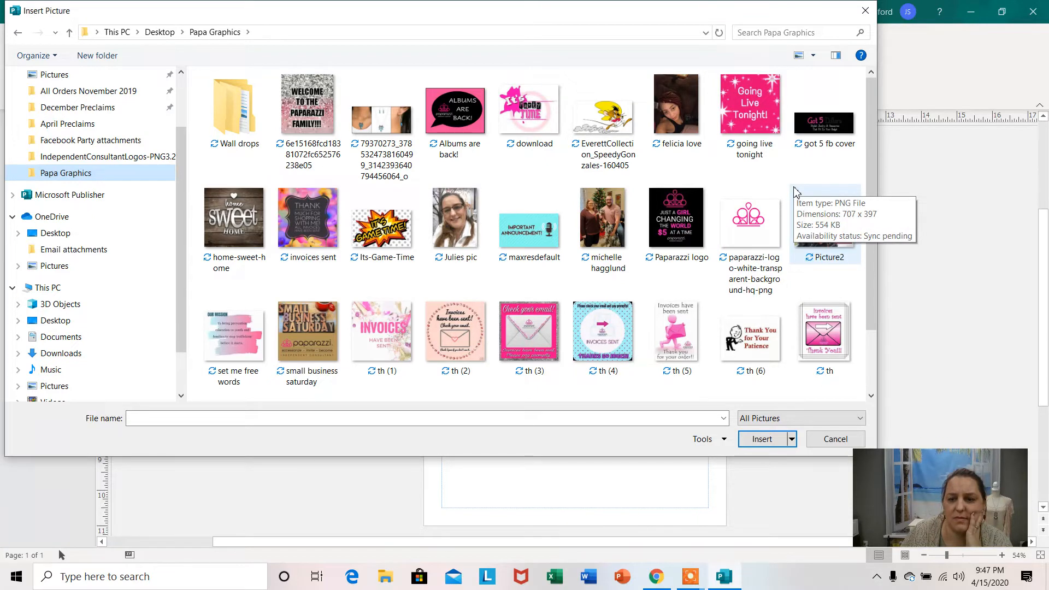
double_click(751, 224)
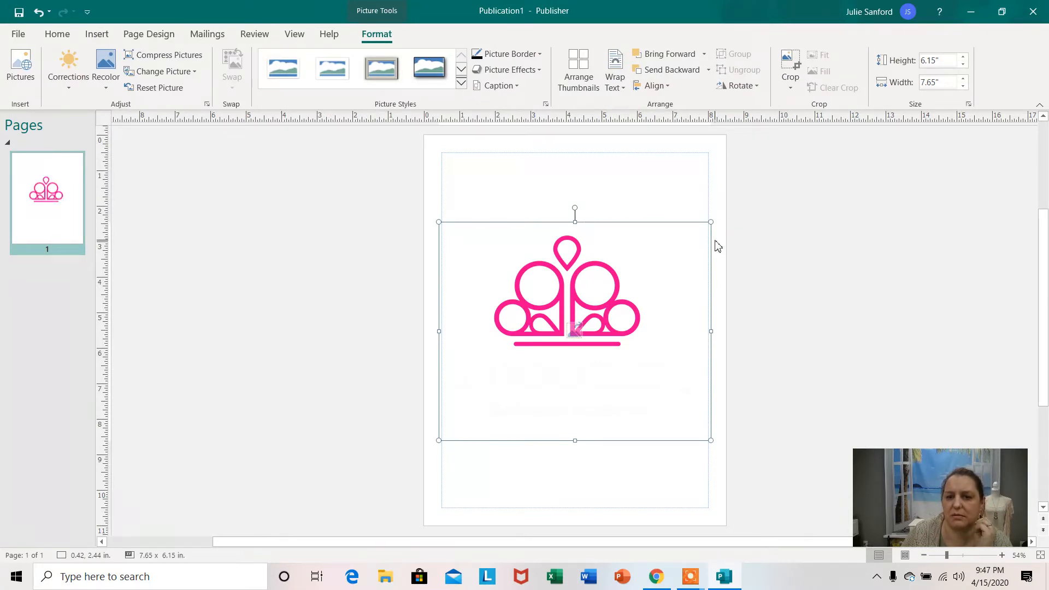
key("Delete")
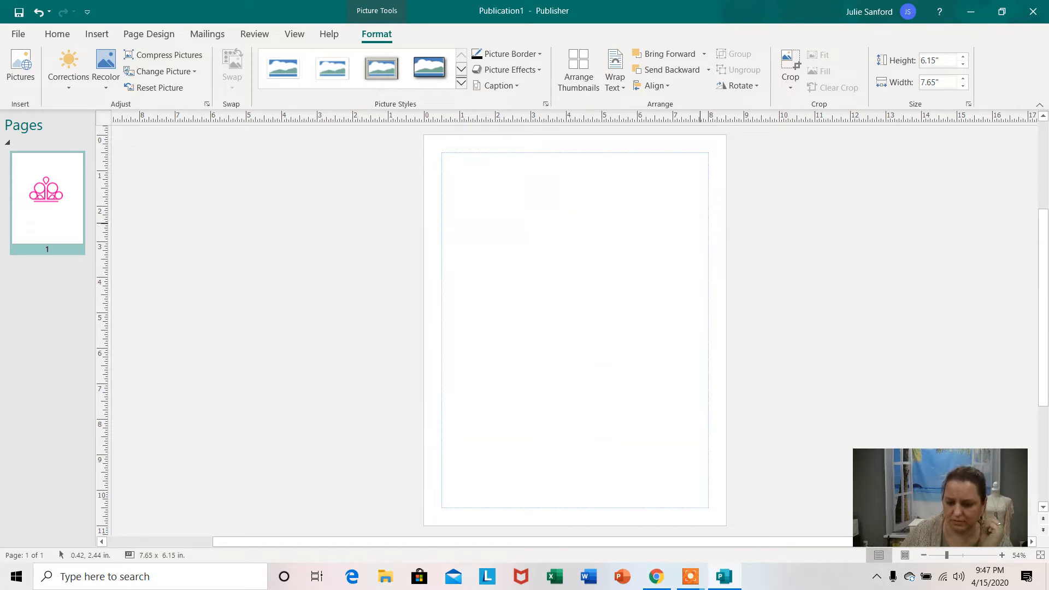
Insert the Translucent-Background-logo18x22-Custom picture from the Papa Graphics folder and move it to the page's upper-left corner.
left_click(526, 59)
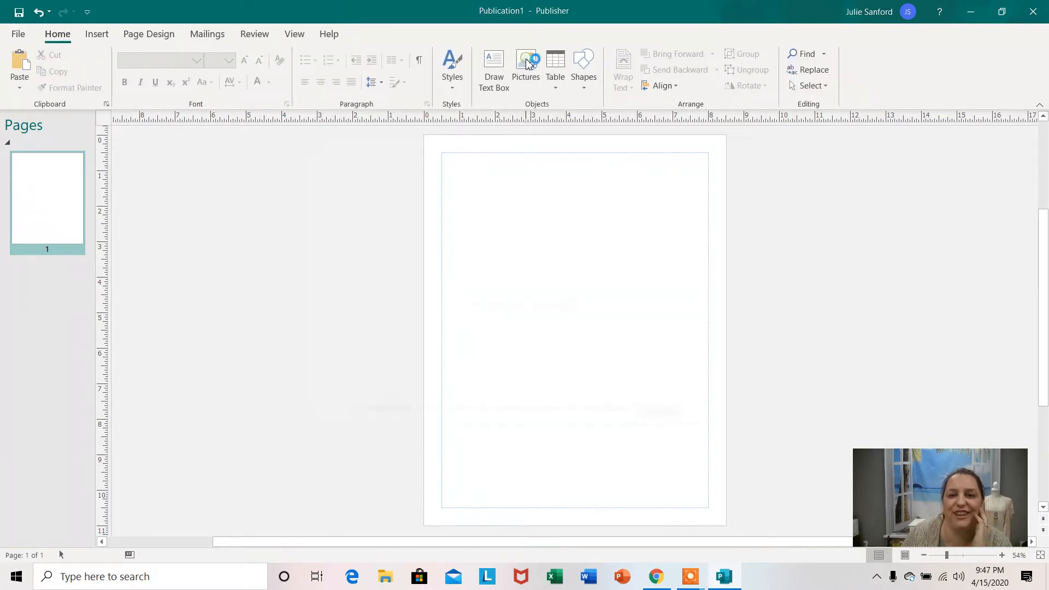
left_click(582, 211)
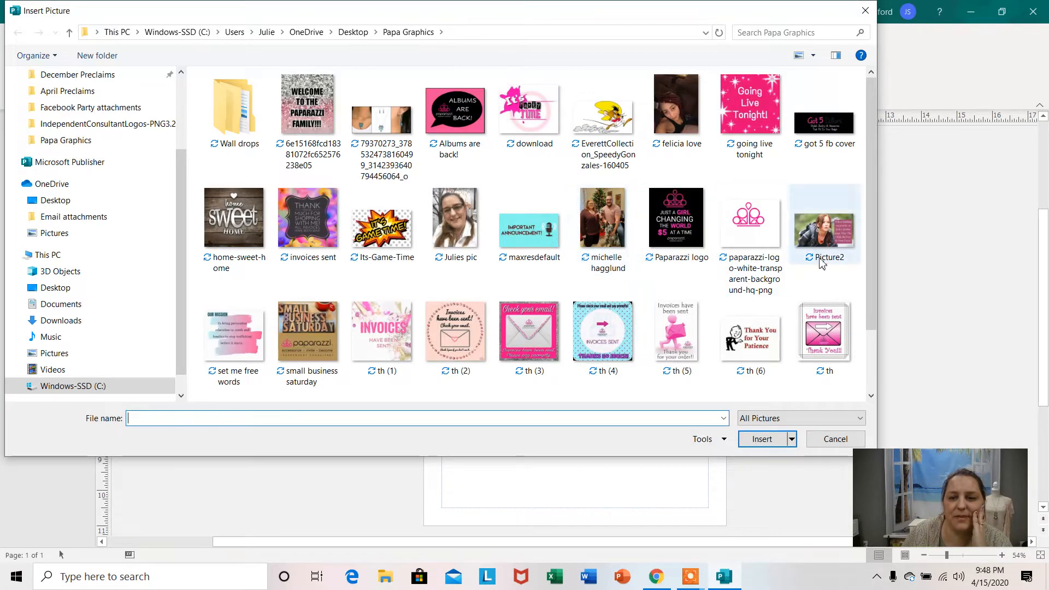
left_click_drag(872, 168, 870, 251)
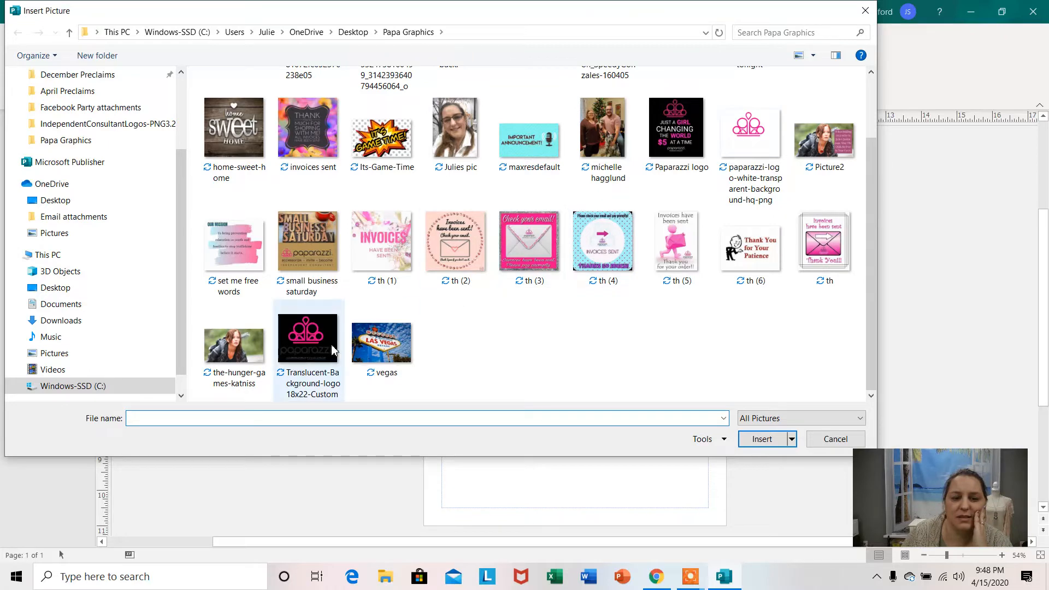
double_click(304, 339)
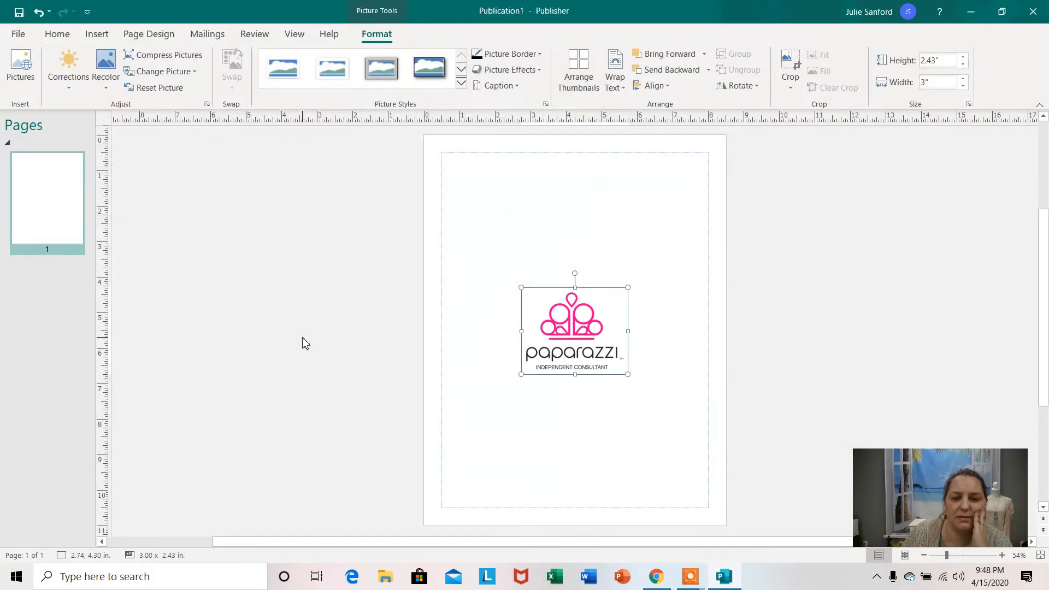
left_click_drag(574, 329, 494, 203)
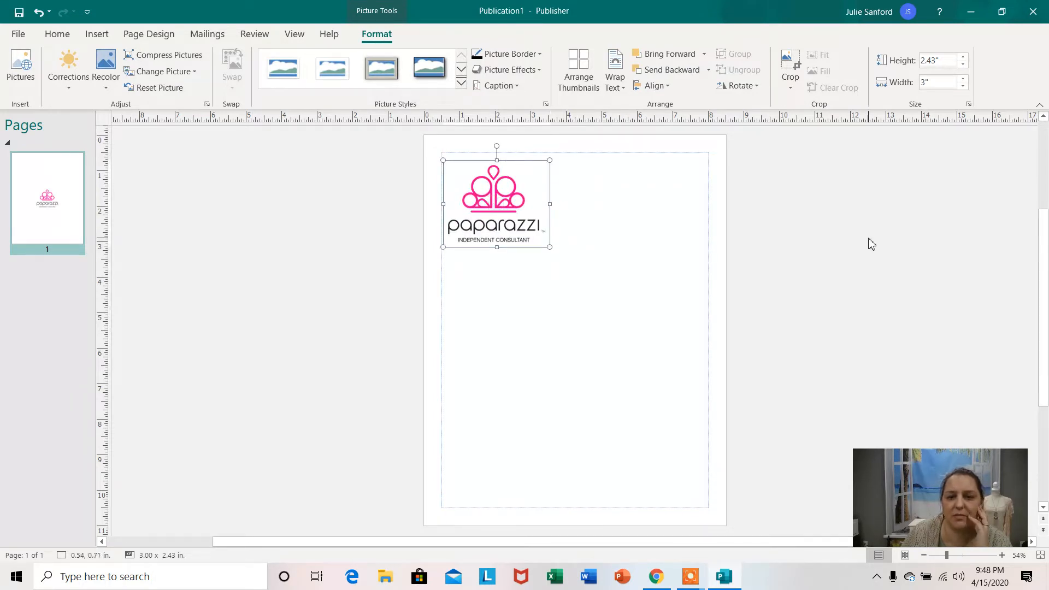
left_click(593, 214)
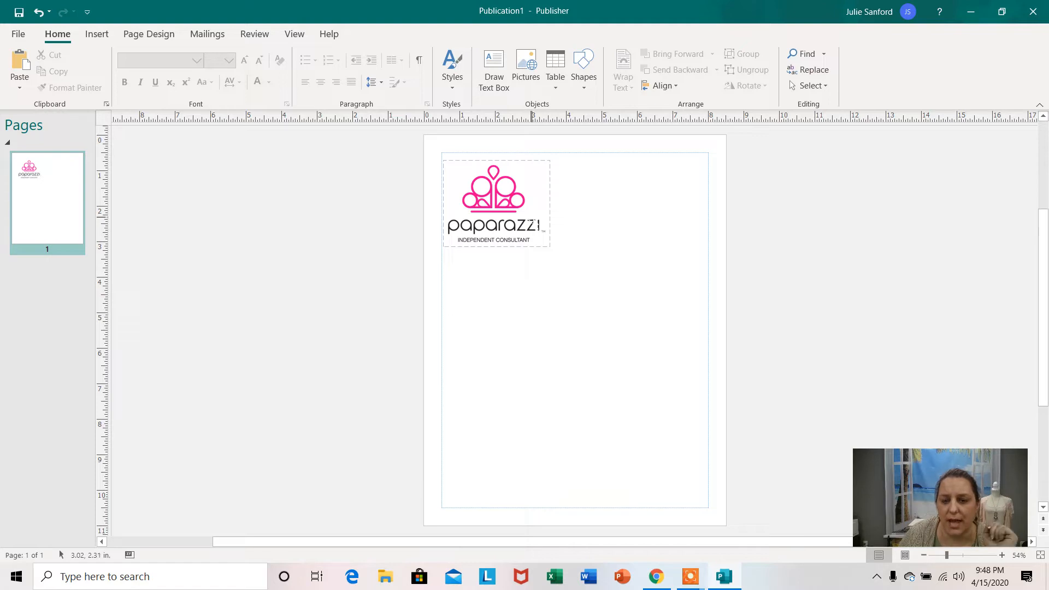
Shrink the logo proportionally to about 1.42 × 1.15 in near the page's upper-left corner and keep it selected.
left_click(538, 224)
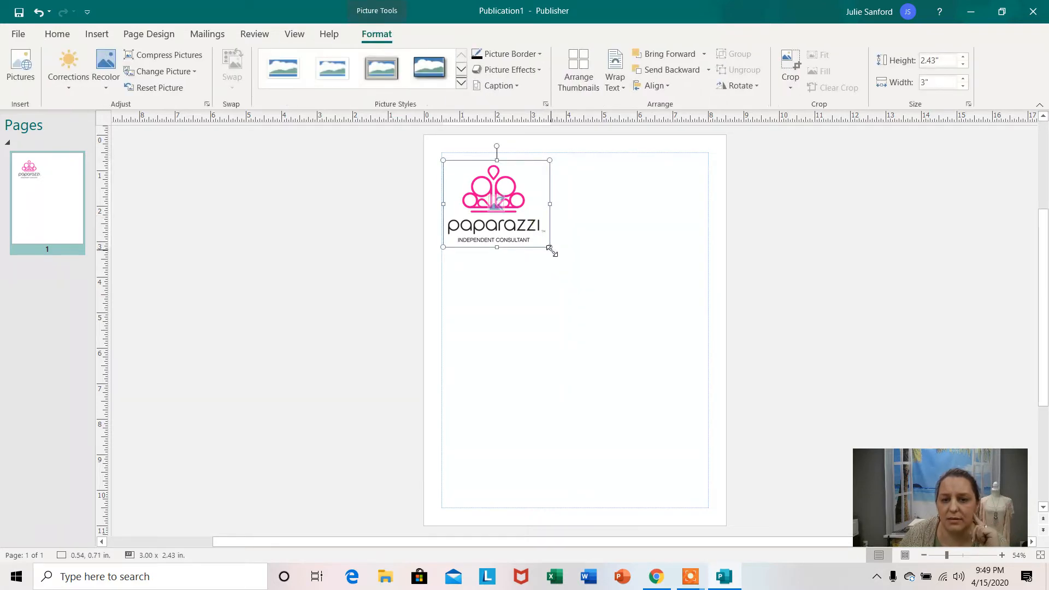
left_click_drag(549, 247, 490, 181)
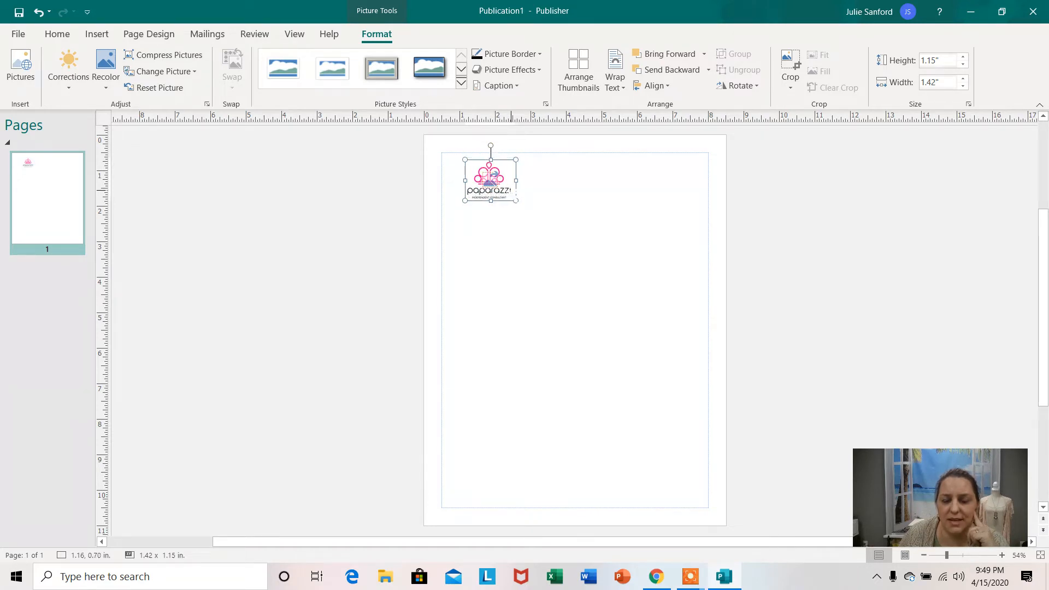
left_click(792, 249)
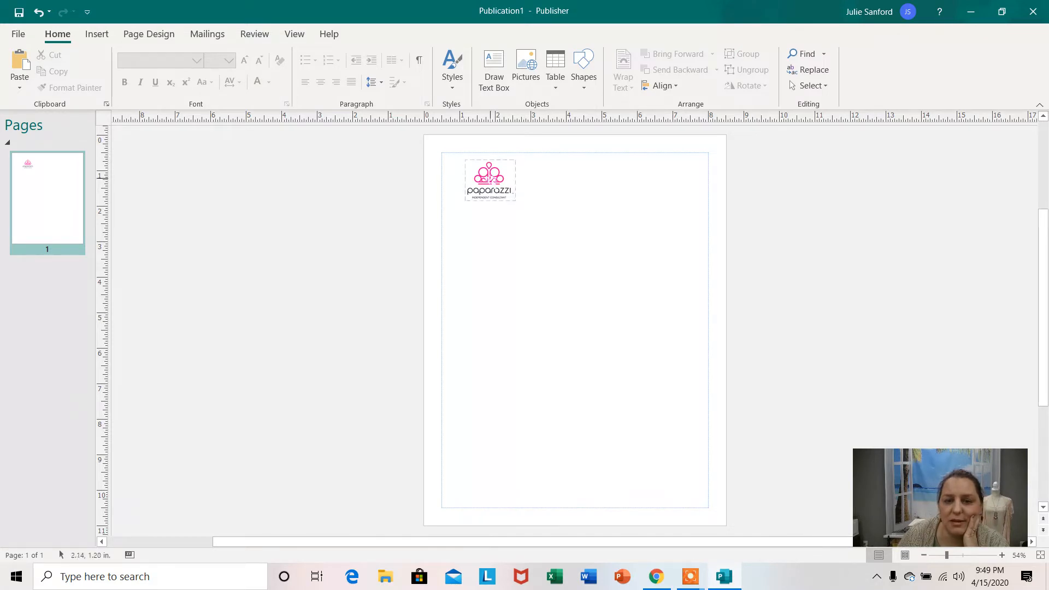
left_click(492, 182)
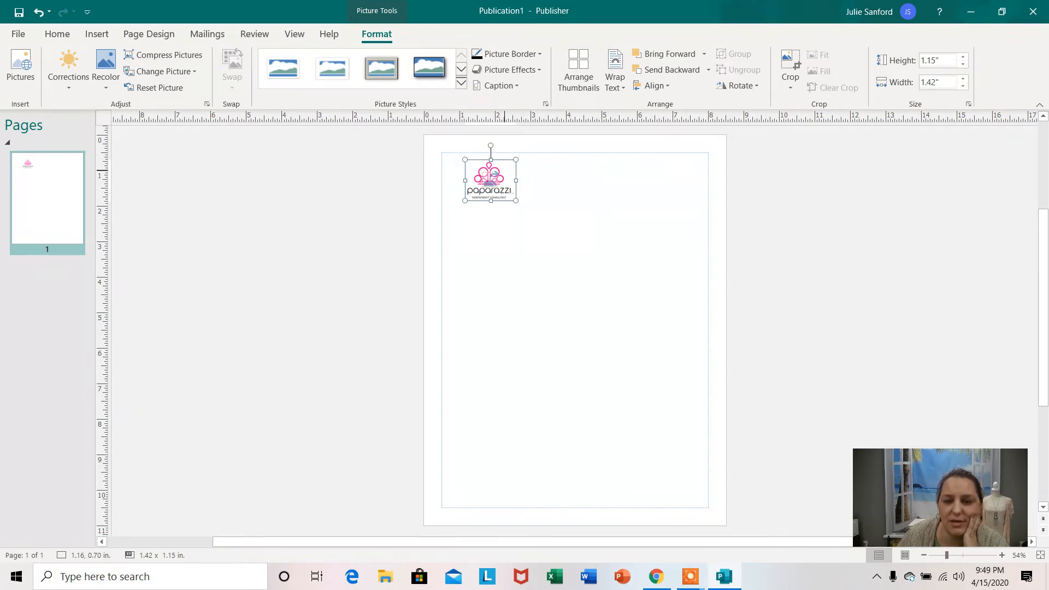
Copy the logo and place a duplicate beside it, aligned with the original at about 2.96, 0.70 in.
right_click(506, 173)
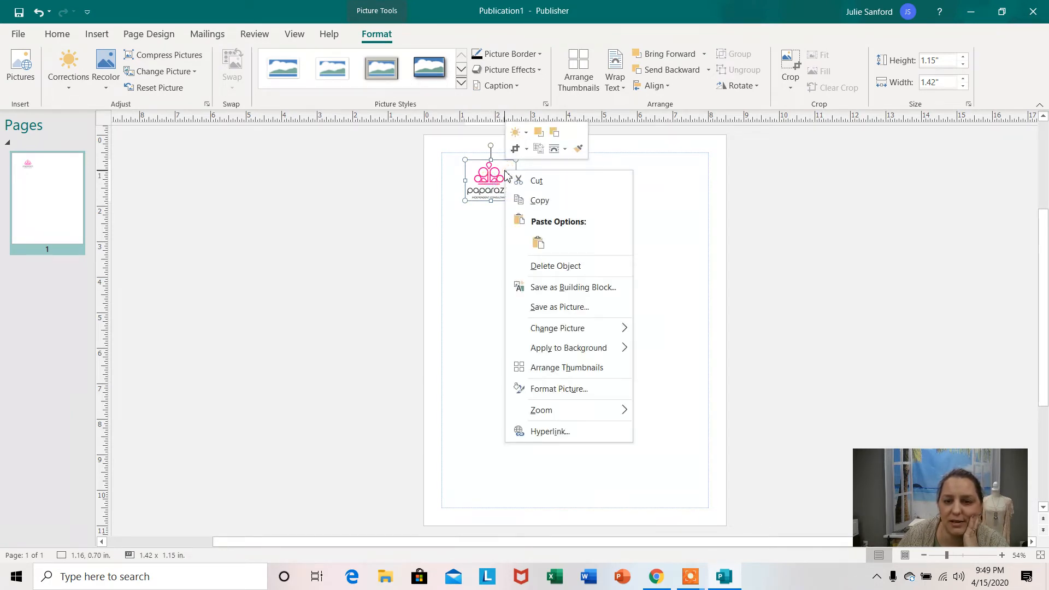
left_click(540, 201)
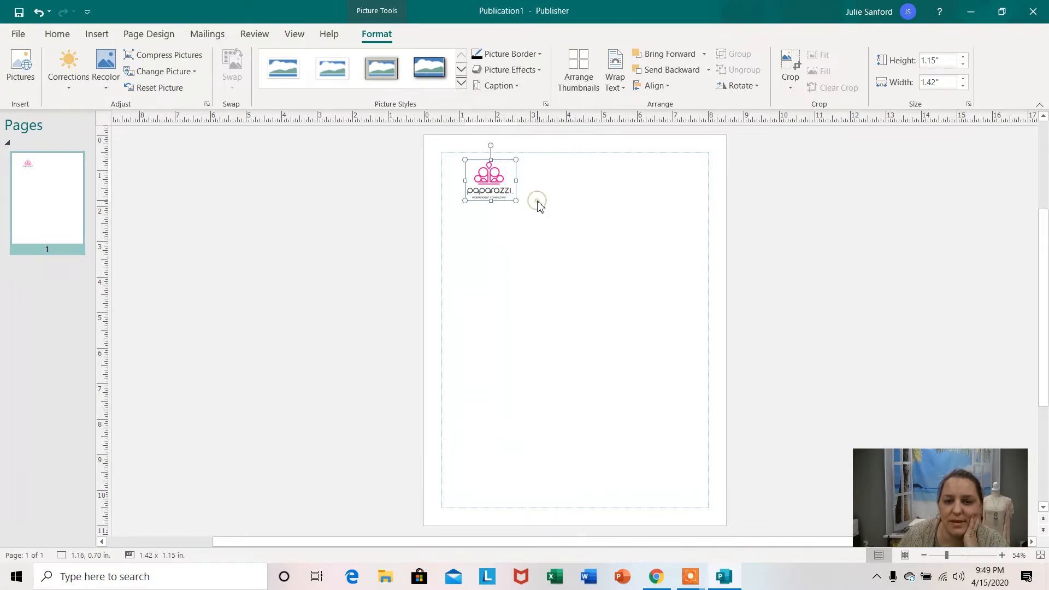
right_click(550, 171)
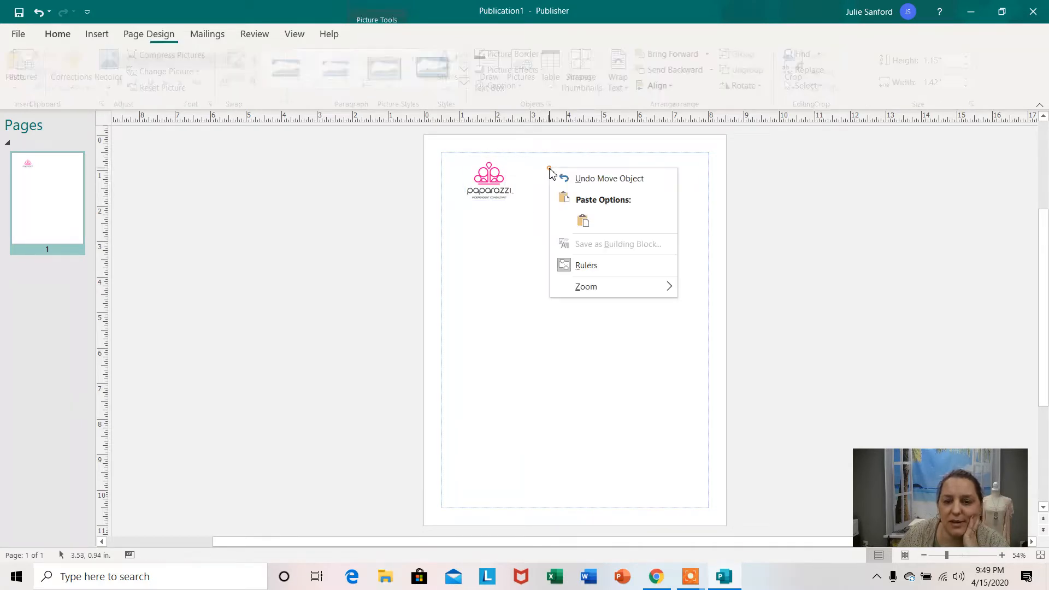
left_click(582, 220)
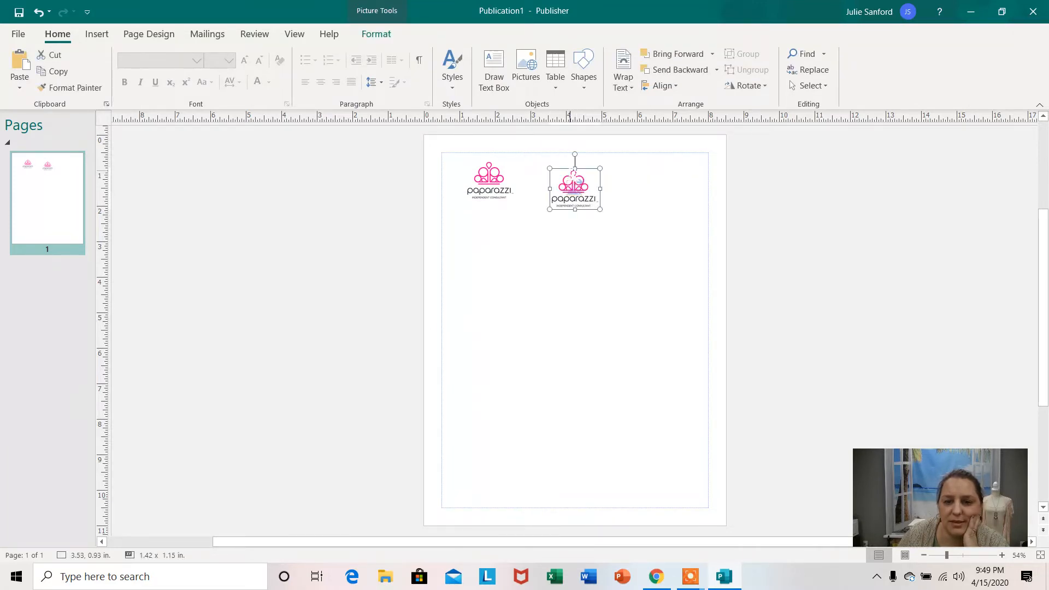
left_click_drag(574, 174, 553, 165)
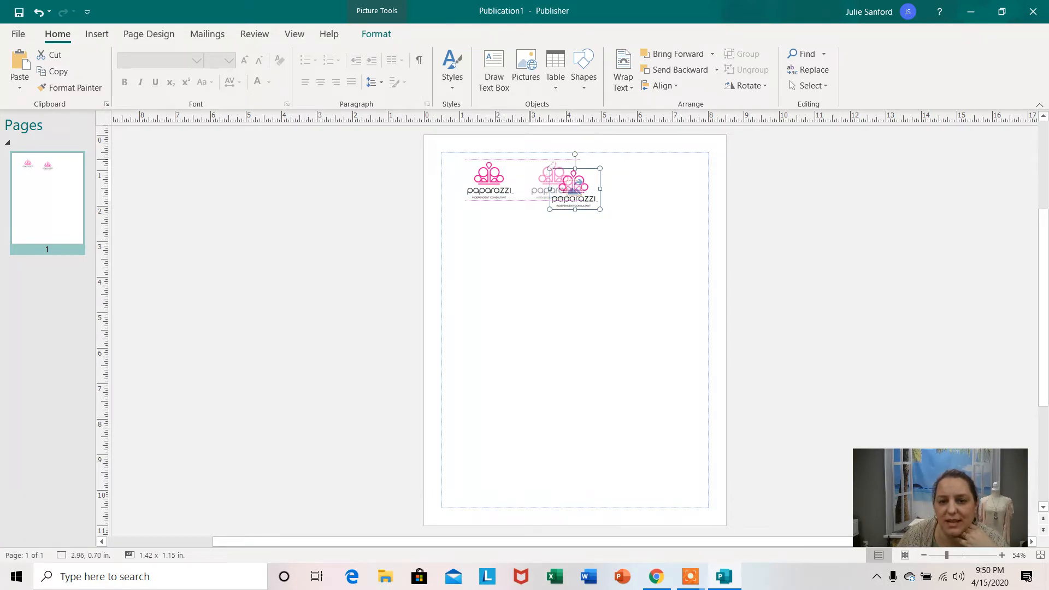
left_click_drag(553, 165, 553, 164)
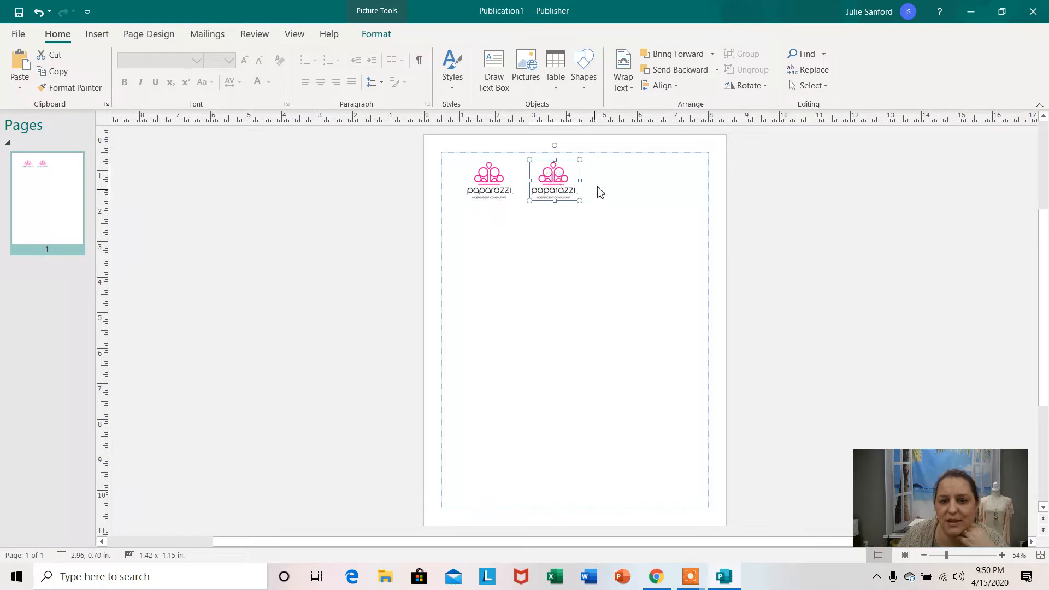
Paste a third copy of the logo and align it in the same row at about 4.62, 0.70 in.
right_click(605, 171)
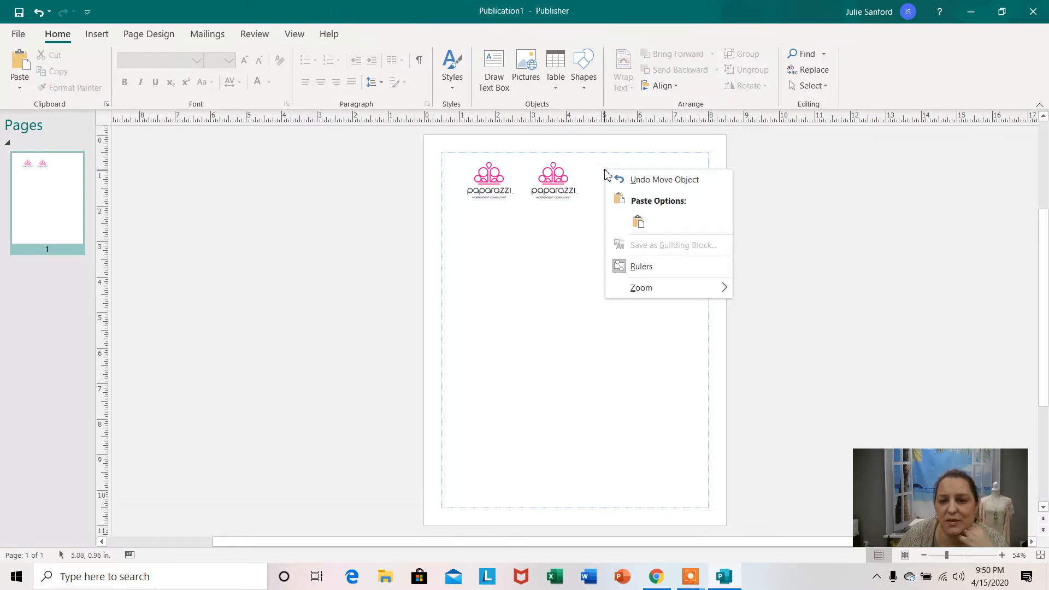
left_click(638, 223)
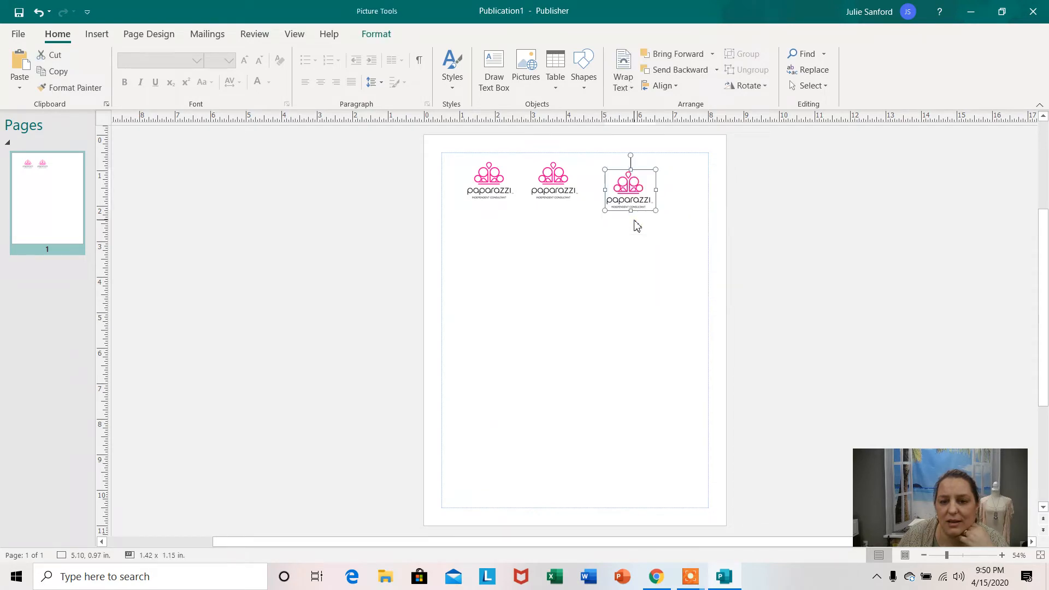
left_click_drag(632, 185, 616, 172)
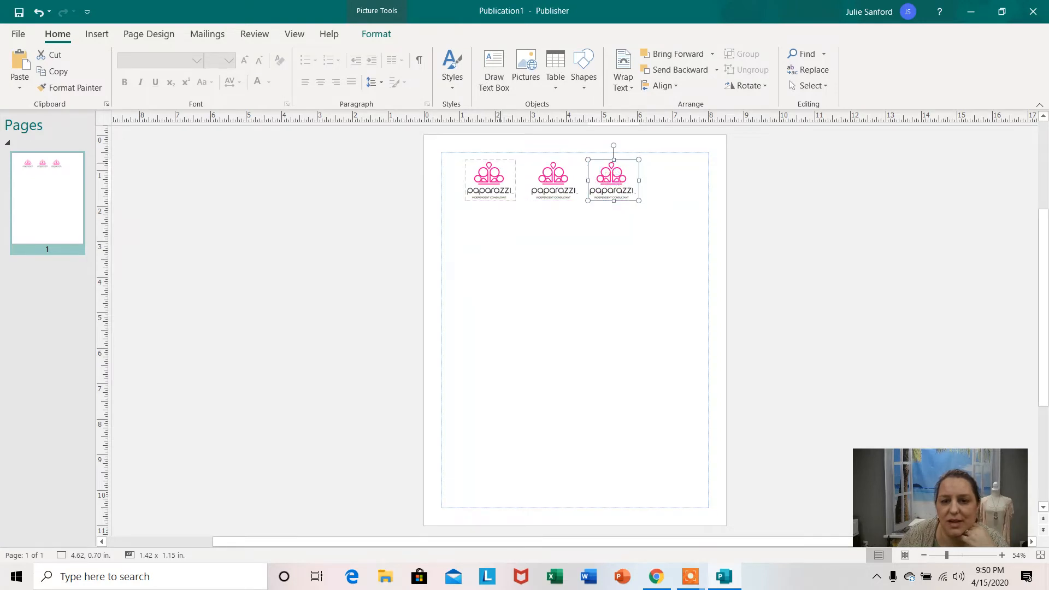
Shift the three logos closer to the left margin and try a fourth copy below the first logo.
left_click_drag(500, 175, 483, 173)
left_click_drag(555, 178, 547, 177)
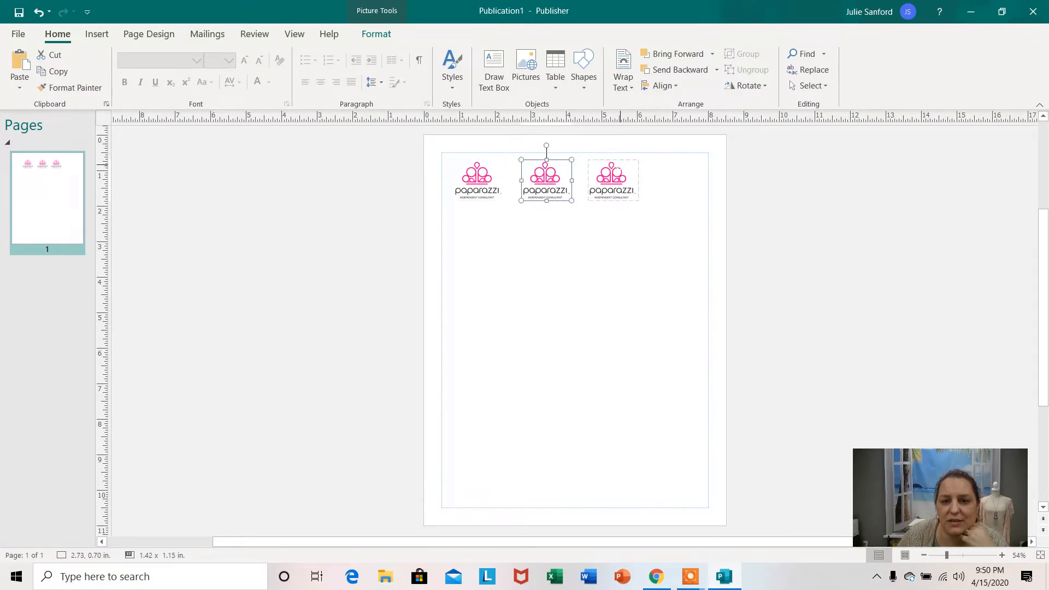
left_click_drag(617, 171, 611, 171)
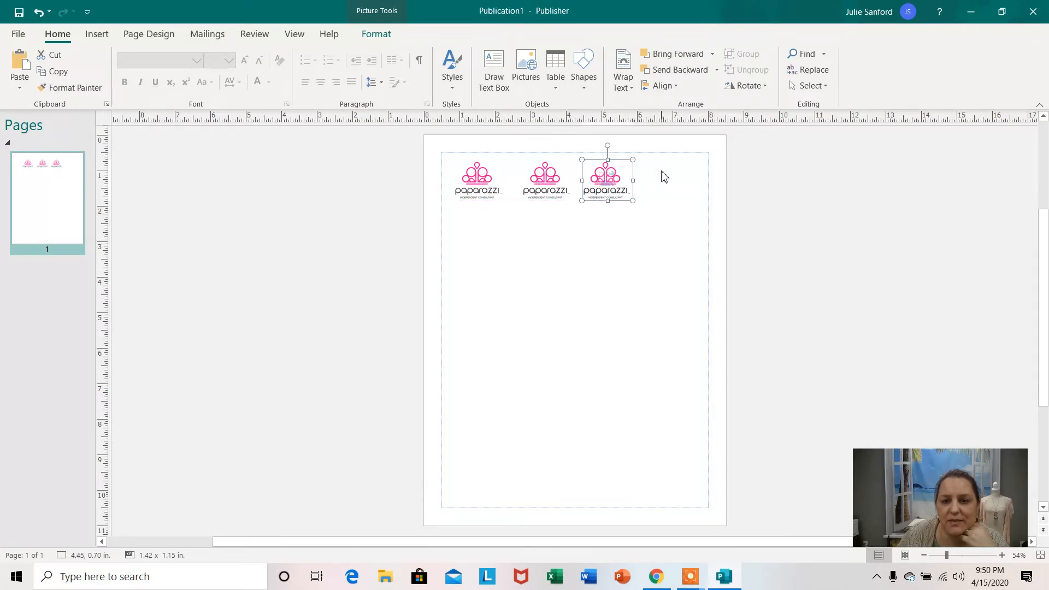
right_click(663, 174)
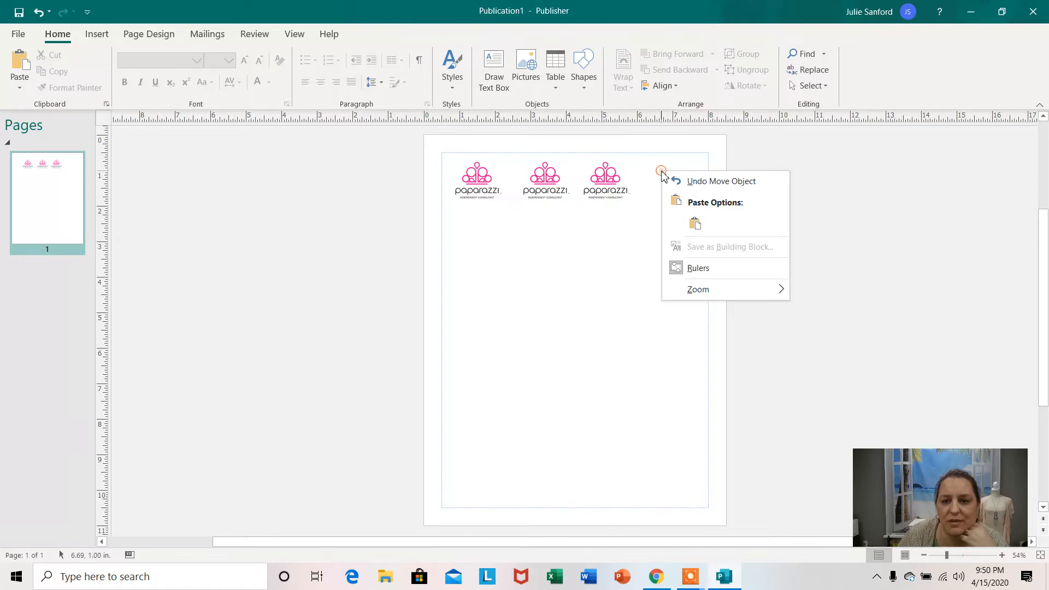
left_click(694, 223)
left_click_drag(690, 201, 479, 247)
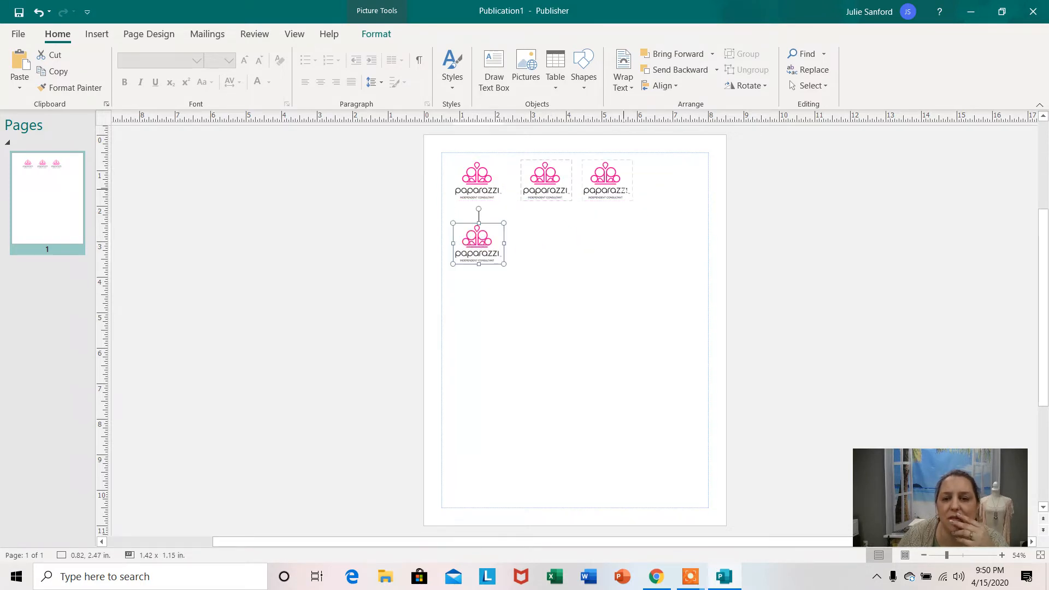
Spread the three logos across the page's width between the margins and delete the fourth copy below them.
left_click_drag(610, 180, 663, 178)
left_click_drag(546, 181, 570, 180)
left_click_drag(477, 181, 491, 180)
left_click(797, 232)
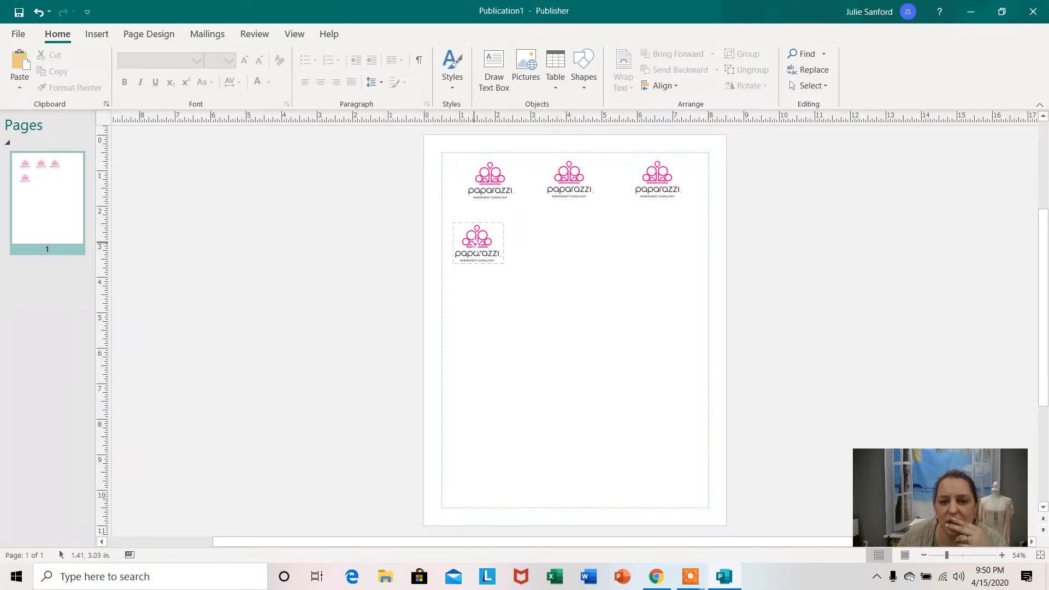
left_click(477, 241)
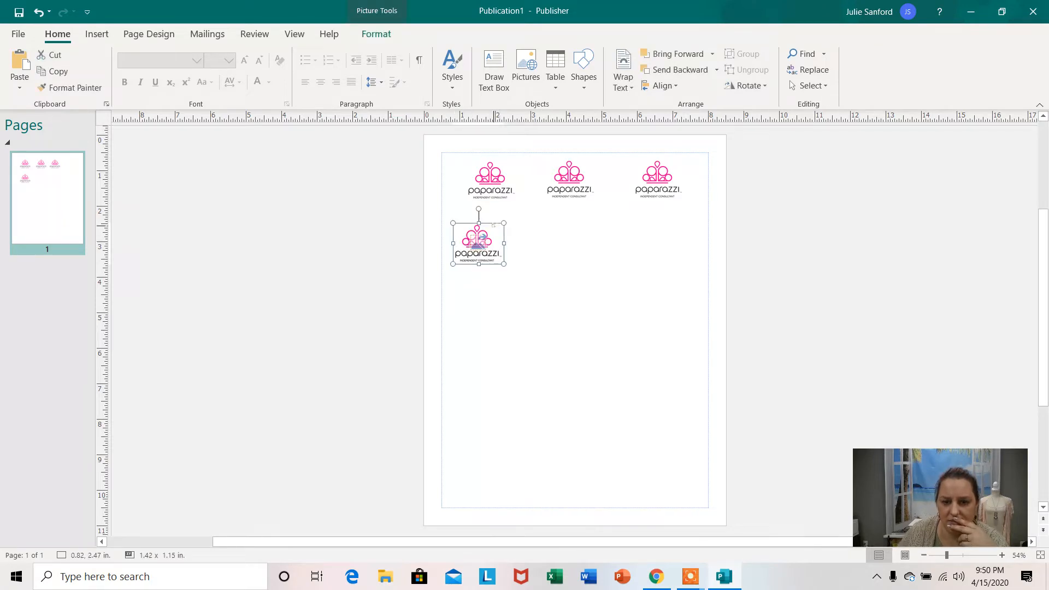
key("Delete")
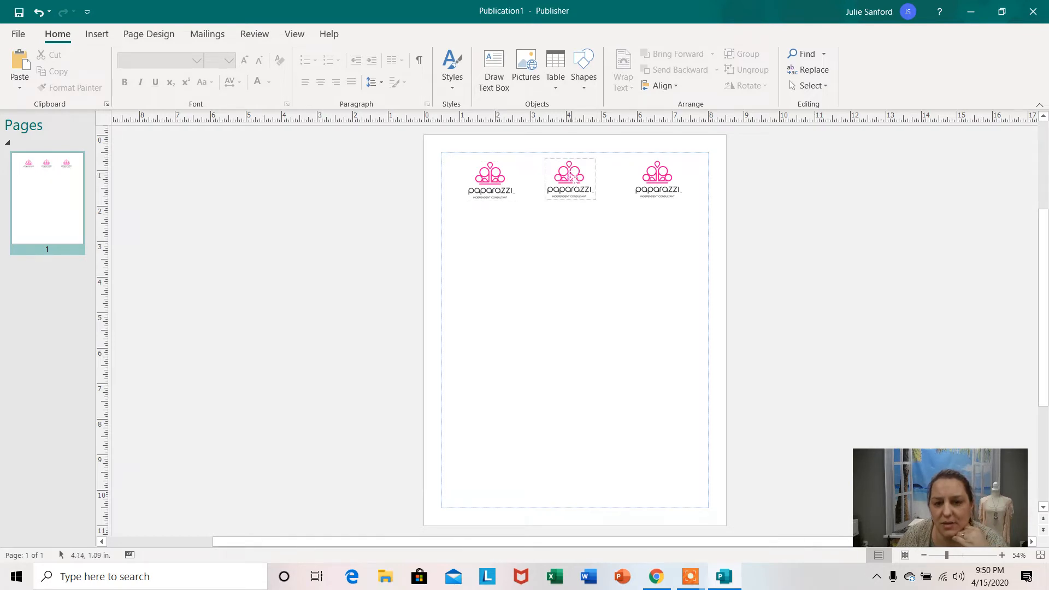
Nudge the middle logo slightly to the right within the row and deselect it.
left_click(571, 177)
left_click_drag(571, 177, 571, 177)
left_click(834, 211)
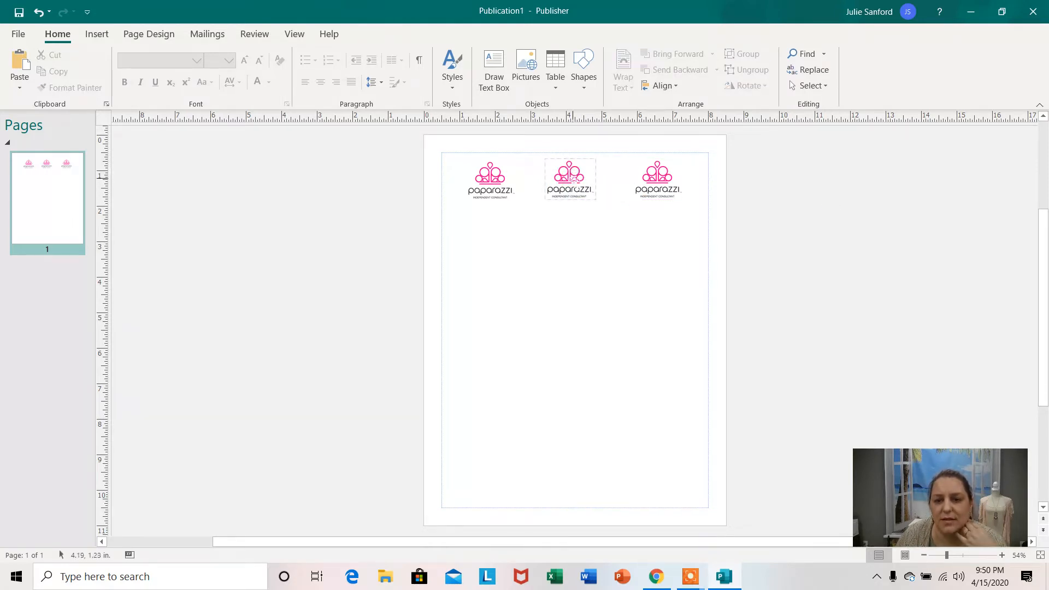
left_click(574, 179)
mouse_move(574, 179)
left_mouse_down()
mouse_move(554, 179)
mouse_move(575, 182)
left_mouse_up()
left_click(822, 230)
left_click(777, 211)
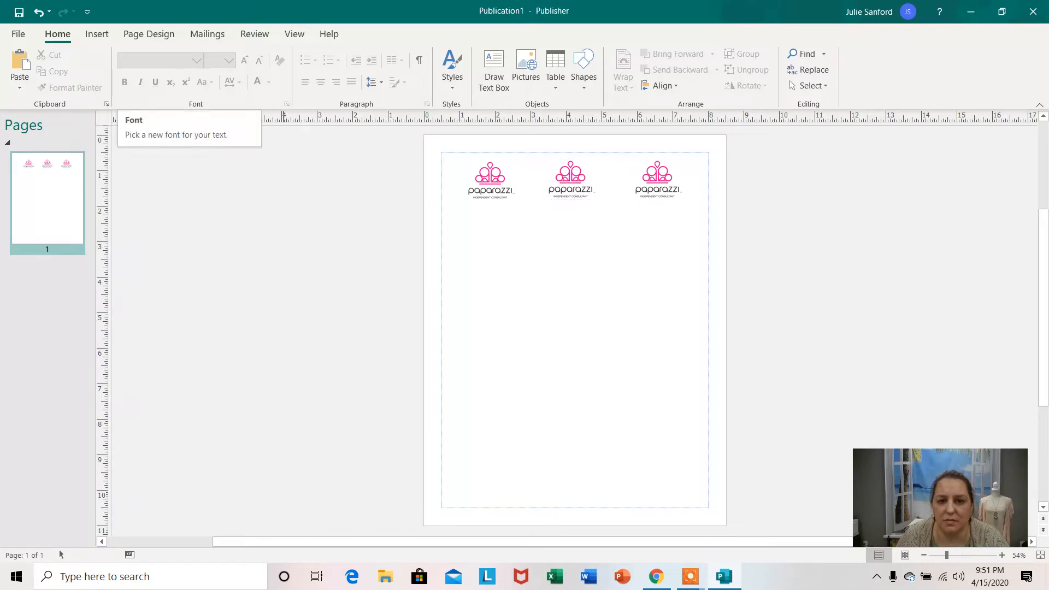
Draw a text box about 1.47 × 1.52 in below the first logo and enter 101.
left_click(492, 71)
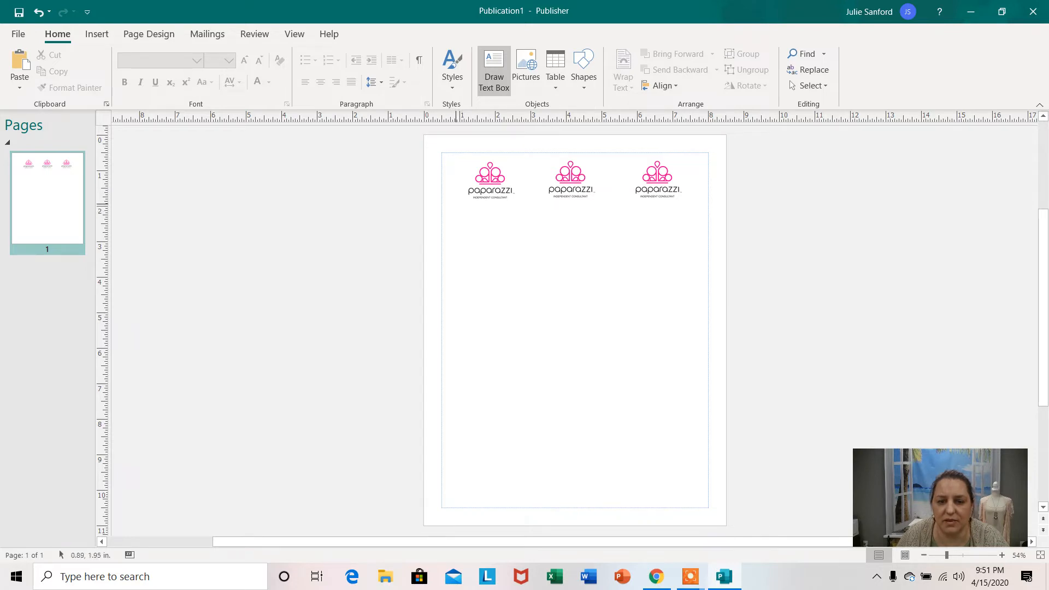
mouse_move(458, 202)
left_mouse_down()
mouse_move(481, 231)
mouse_move(517, 239)
mouse_move(509, 257)
left_mouse_up()
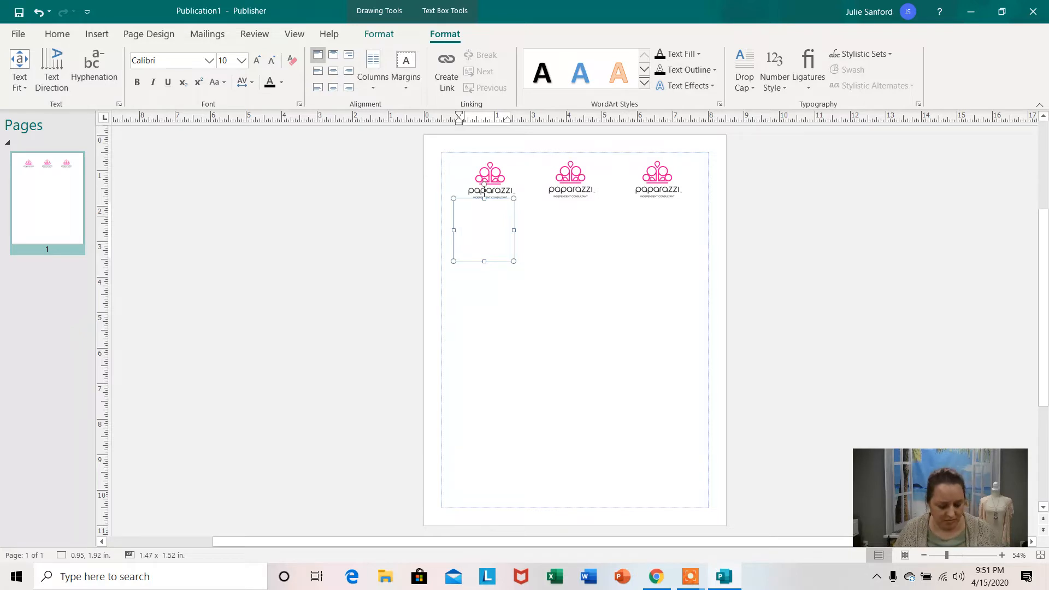
type("101")
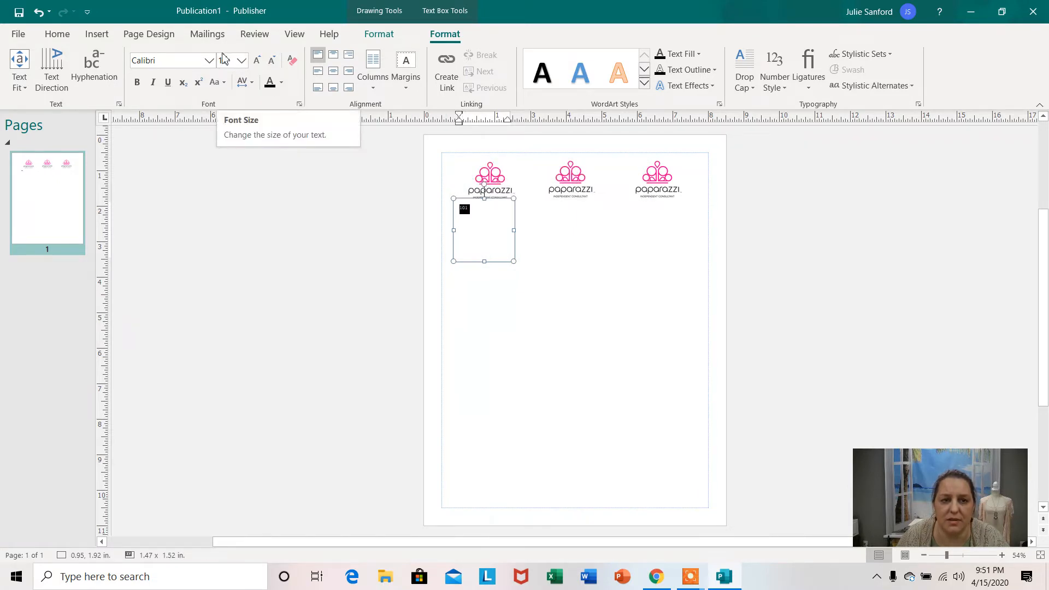
left_click(241, 62)
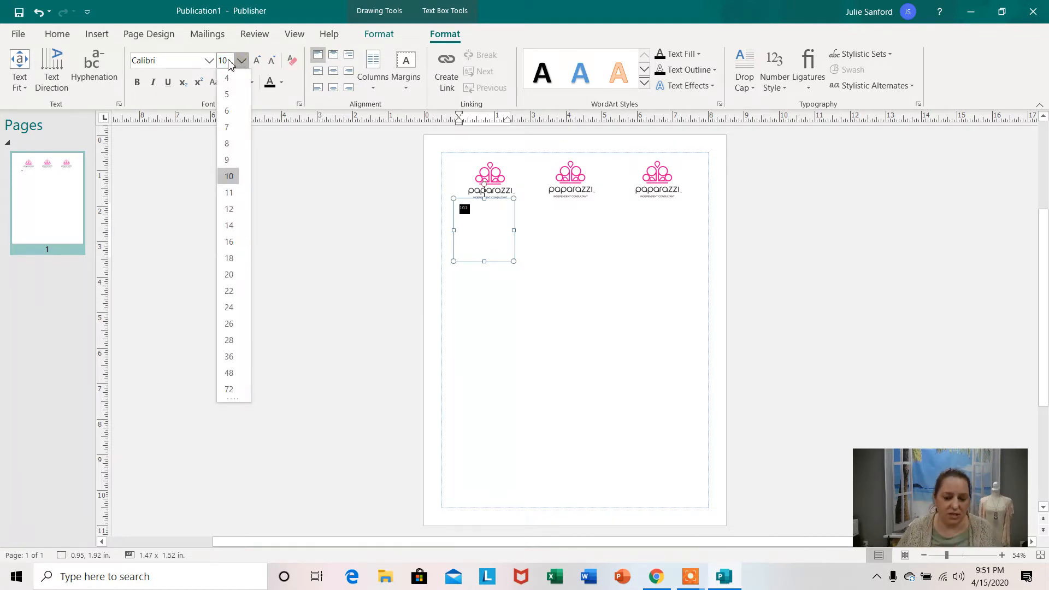
type("110")
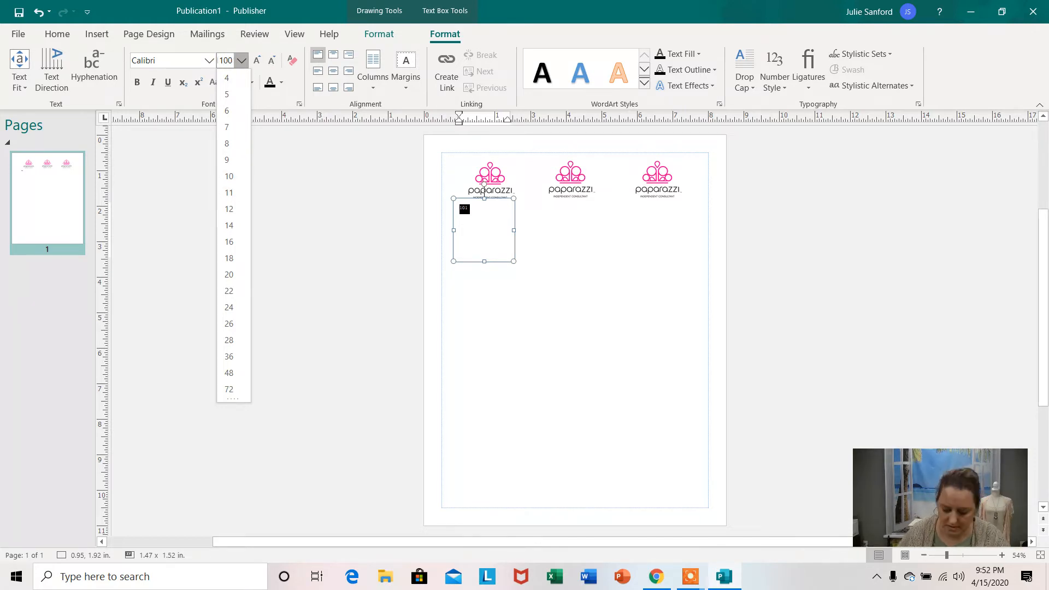
key("Escape")
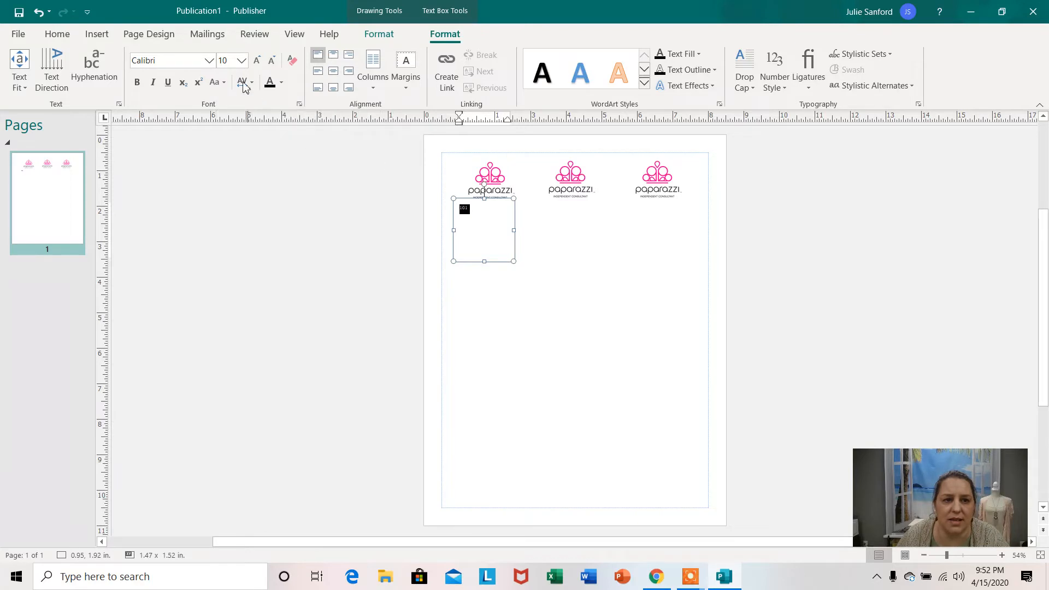
Set the 101 text to font size 100 and widen its text box to about 2.26 in.
left_click(242, 62)
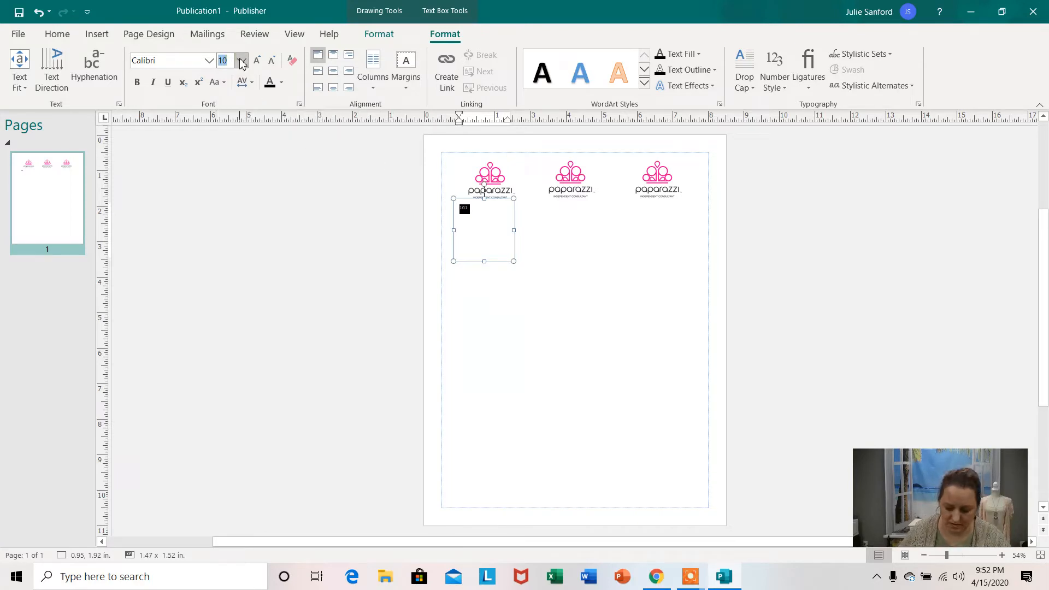
type("0")
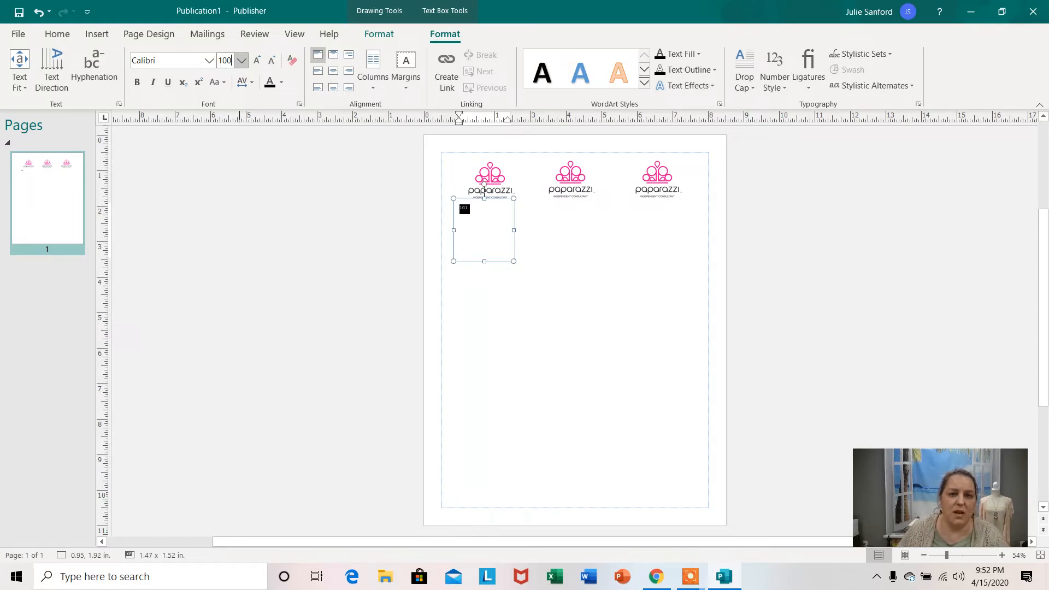
left_click(266, 143)
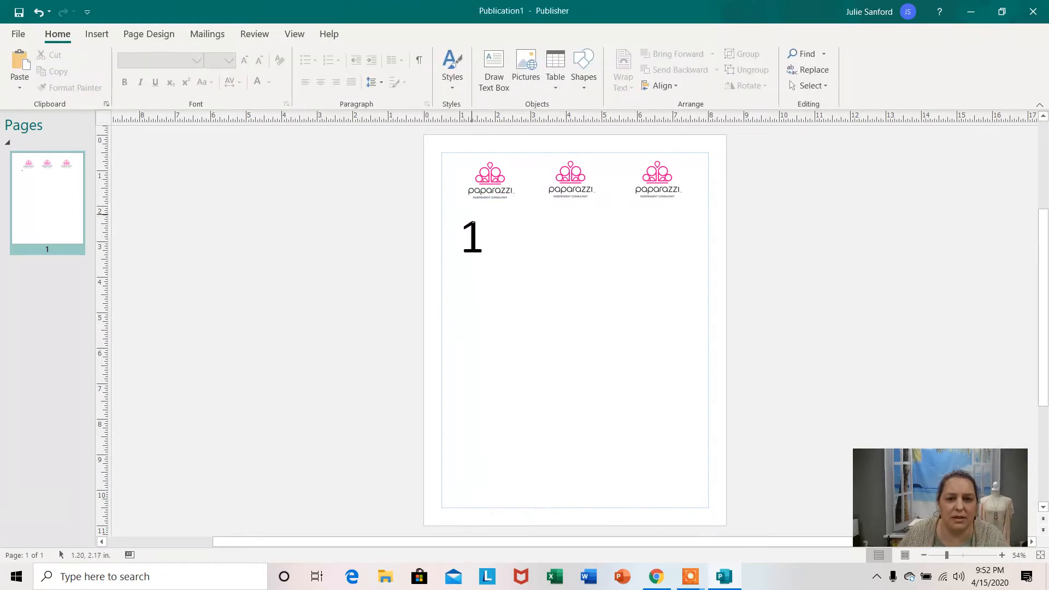
left_click(497, 249)
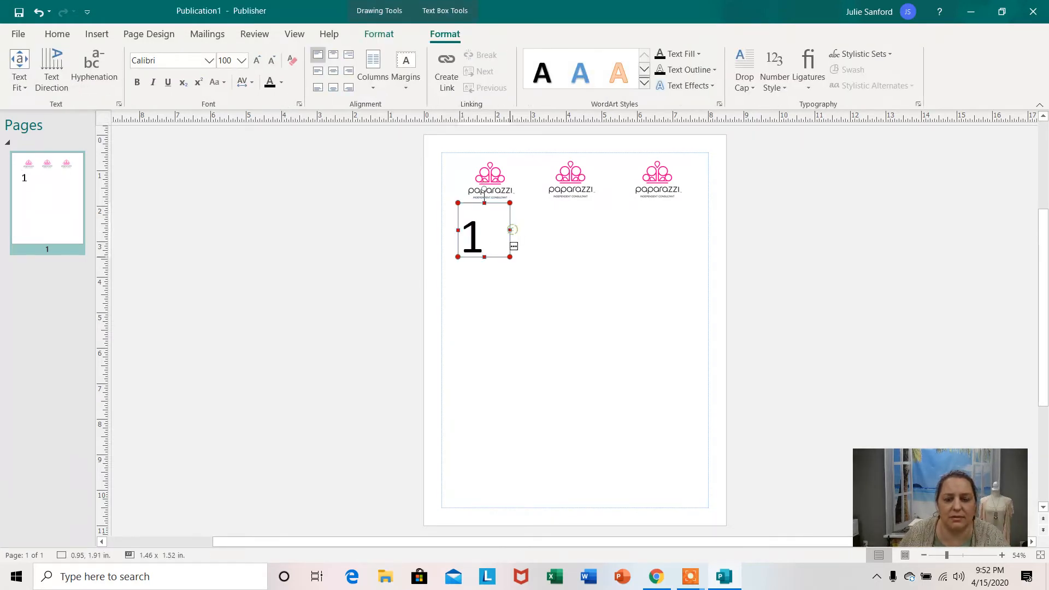
left_click_drag(510, 230, 542, 229)
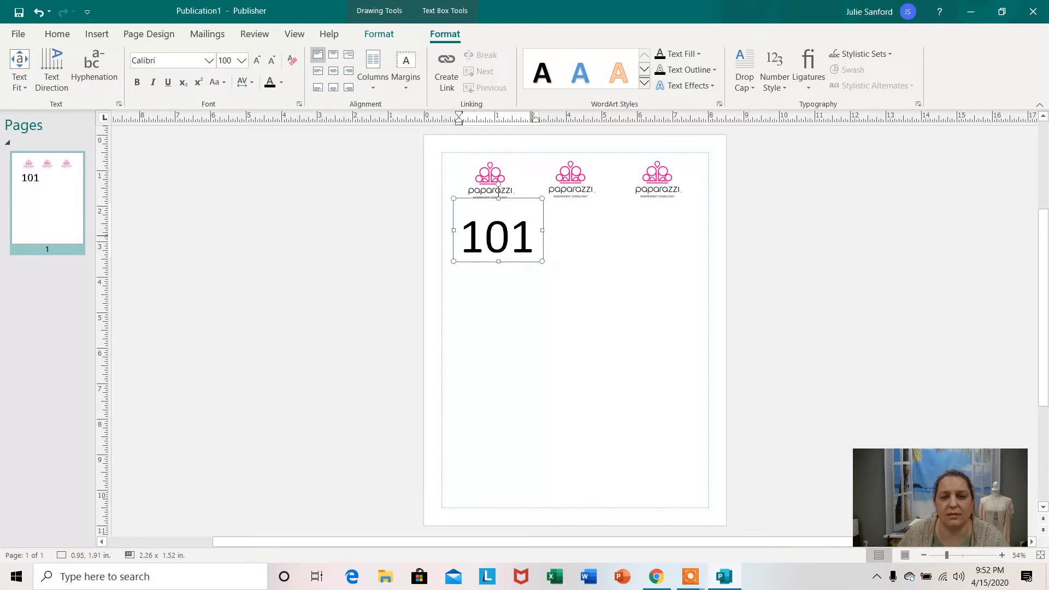
Set the 101 text to font size 72 and shrink its text box to about 1.79 × 1.37 in.
left_click(532, 235)
left_click_drag(536, 236, 459, 236)
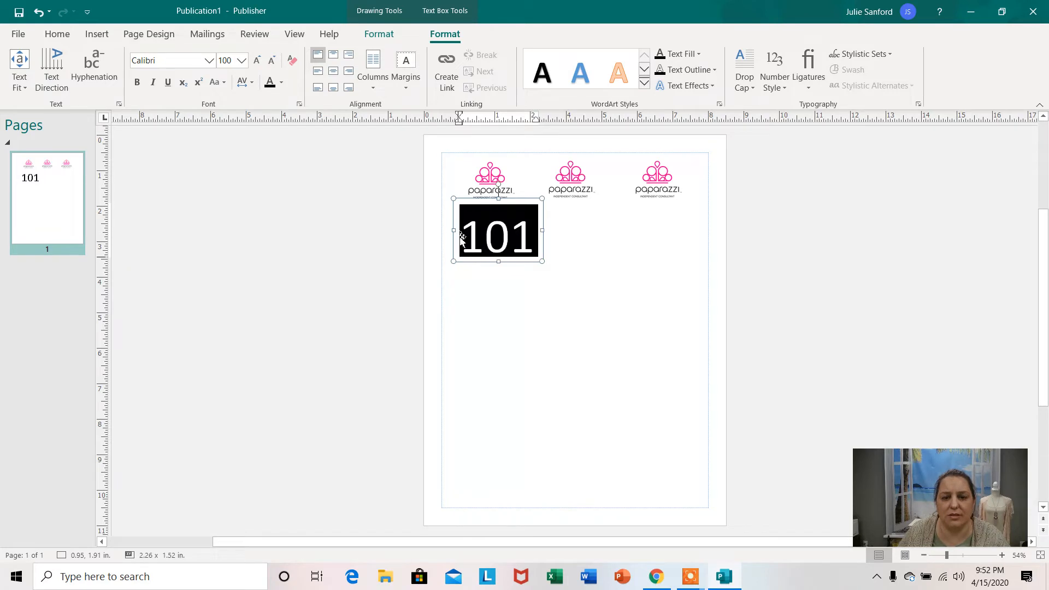
left_click(241, 61)
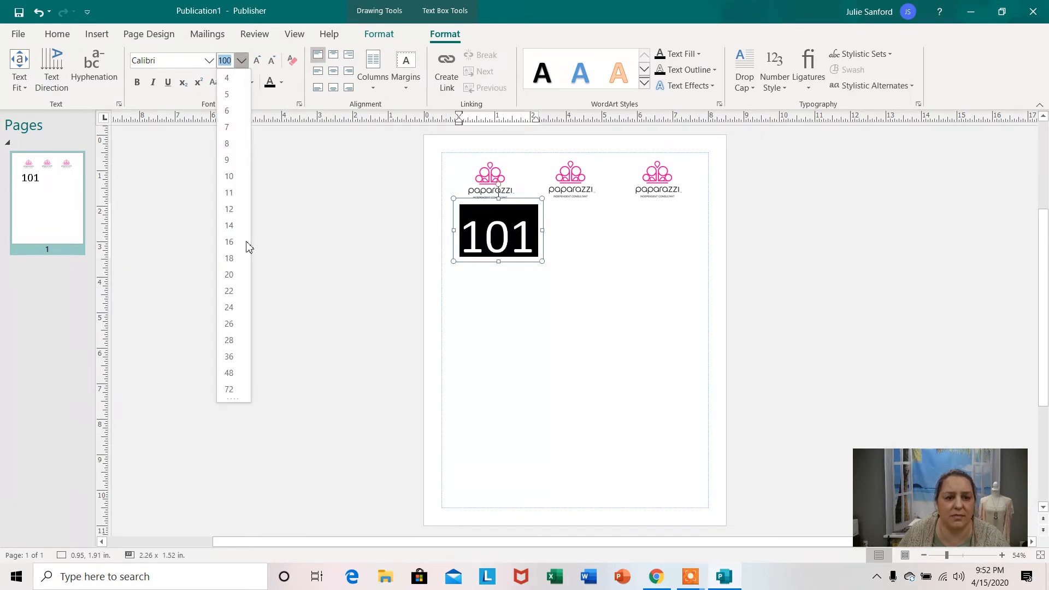
left_click(229, 389)
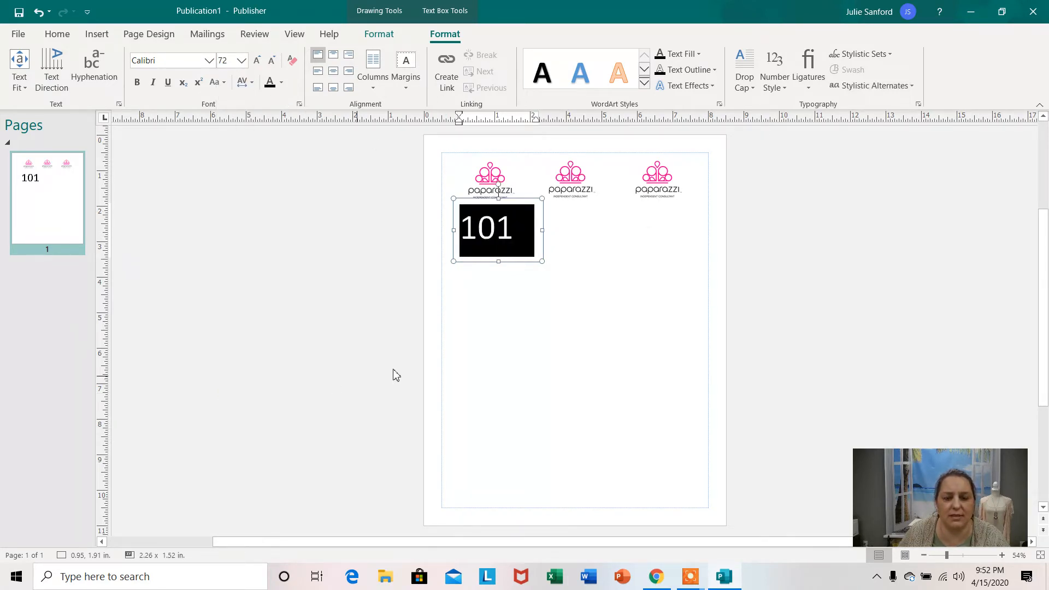
left_click(816, 247)
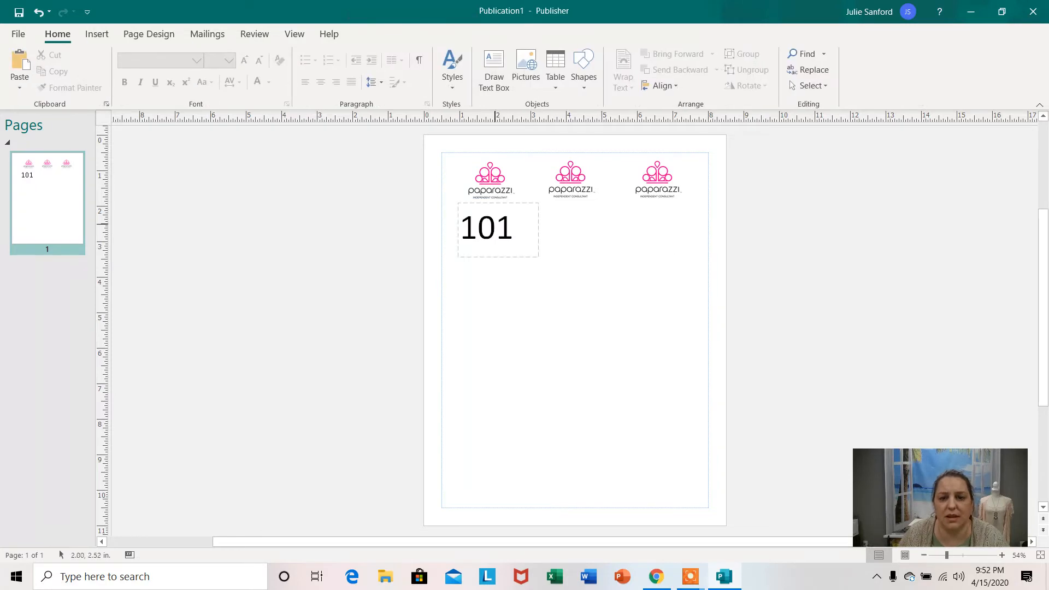
left_click(505, 221)
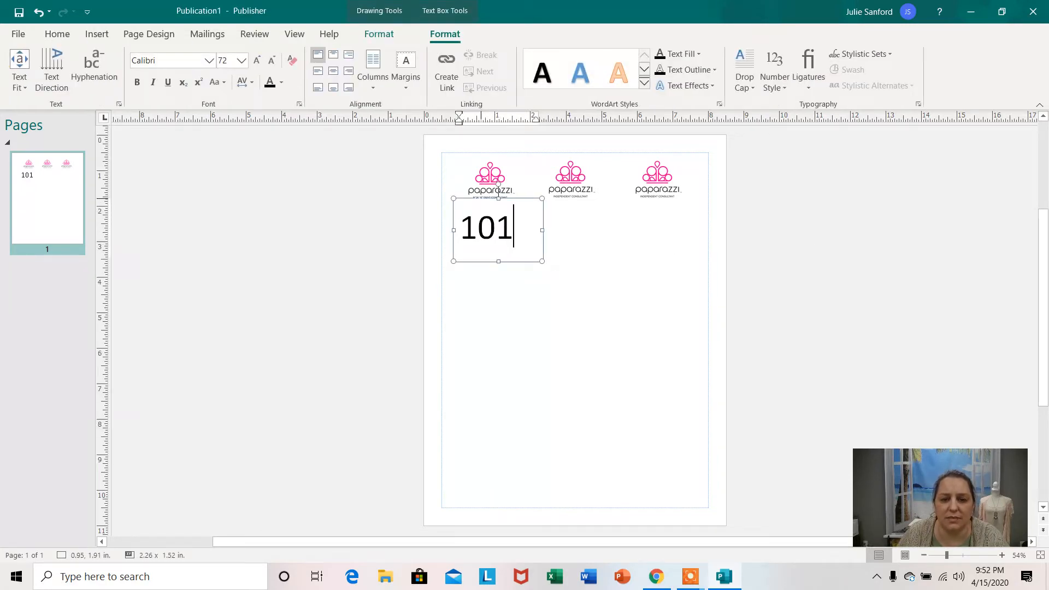
left_click_drag(541, 260, 525, 255)
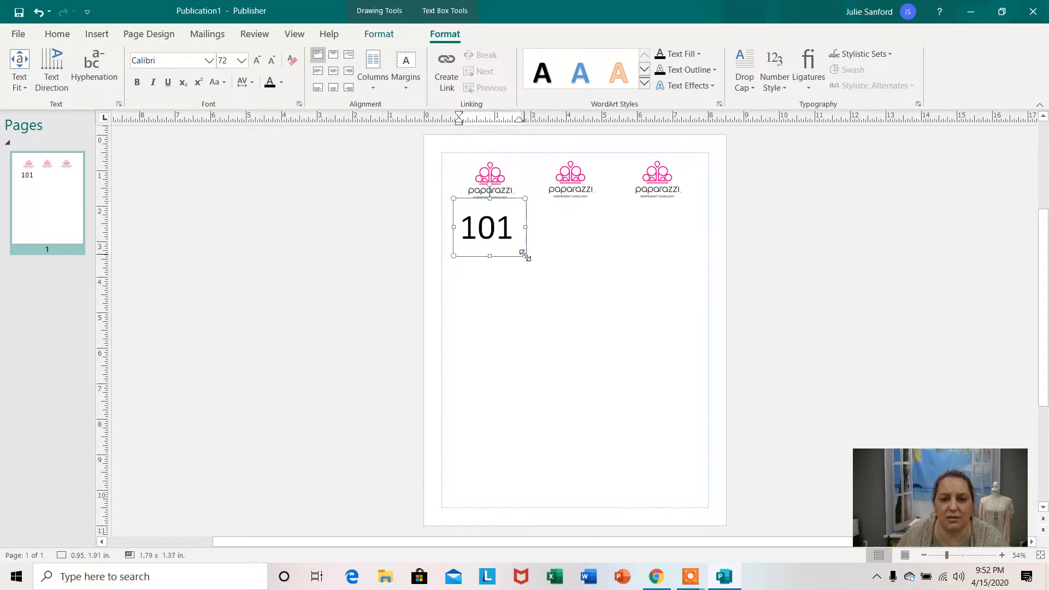
Nudge the 101 text box right to about 1.03, 1.91 in so the number is centred below the first logo.
left_click_drag(478, 199, 481, 199)
left_click(751, 235)
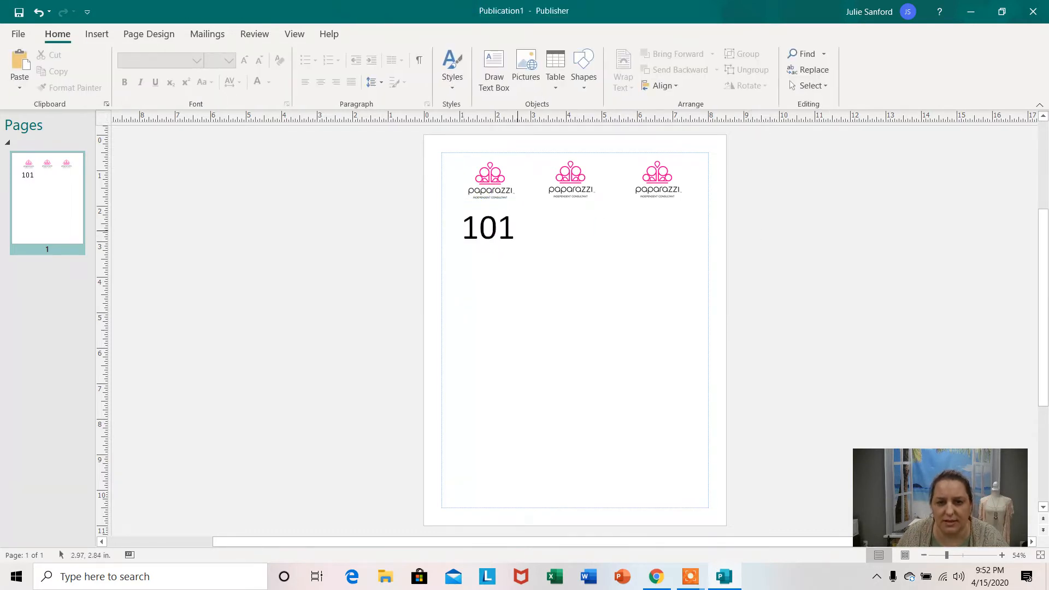
left_click(495, 227)
left_click_drag(481, 199, 482, 199)
left_click(774, 242)
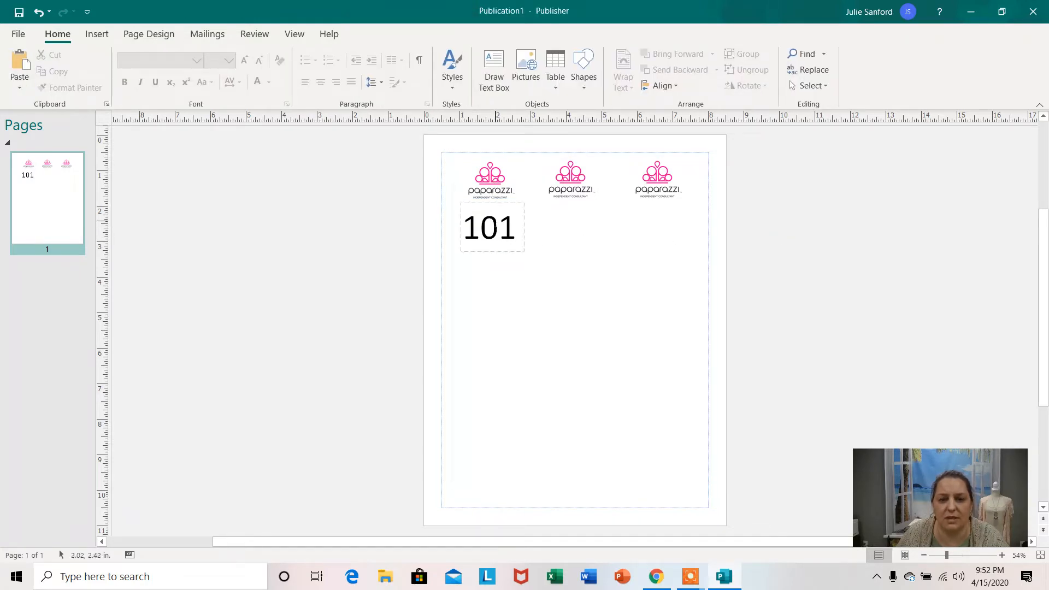
Copy the 101 text box and place the duplicate below the middle logo at about 3.29, 1.91 in.
left_click(497, 224)
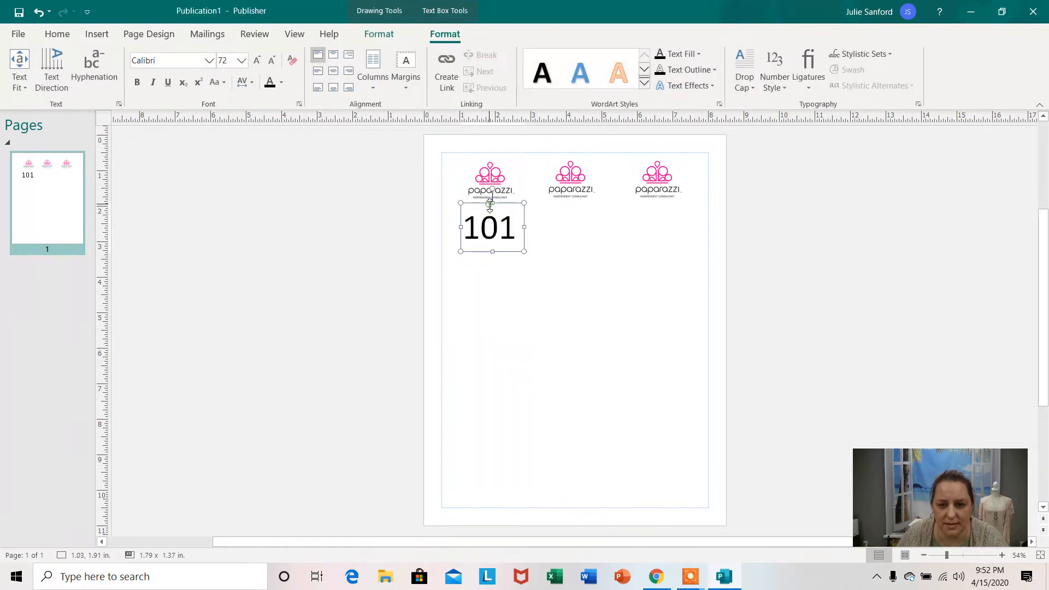
right_click(500, 219)
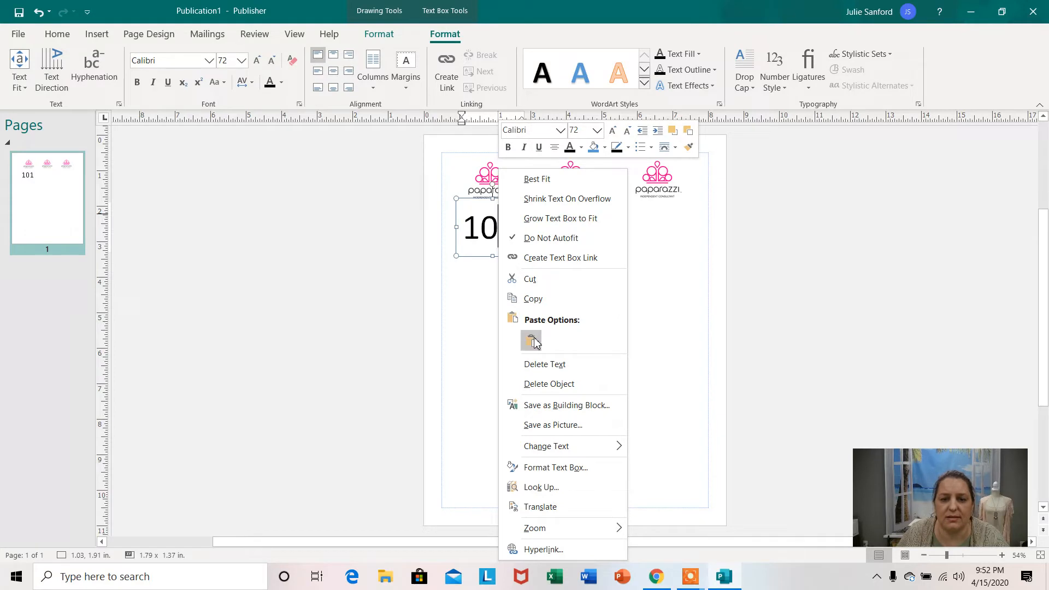
left_click(540, 302)
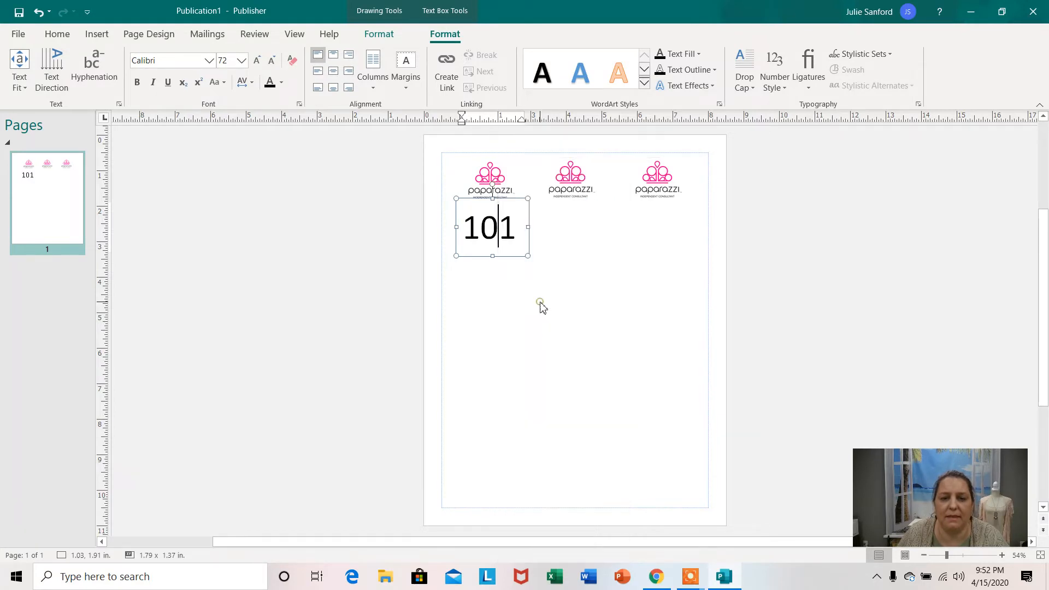
left_click(563, 219)
right_click(563, 218)
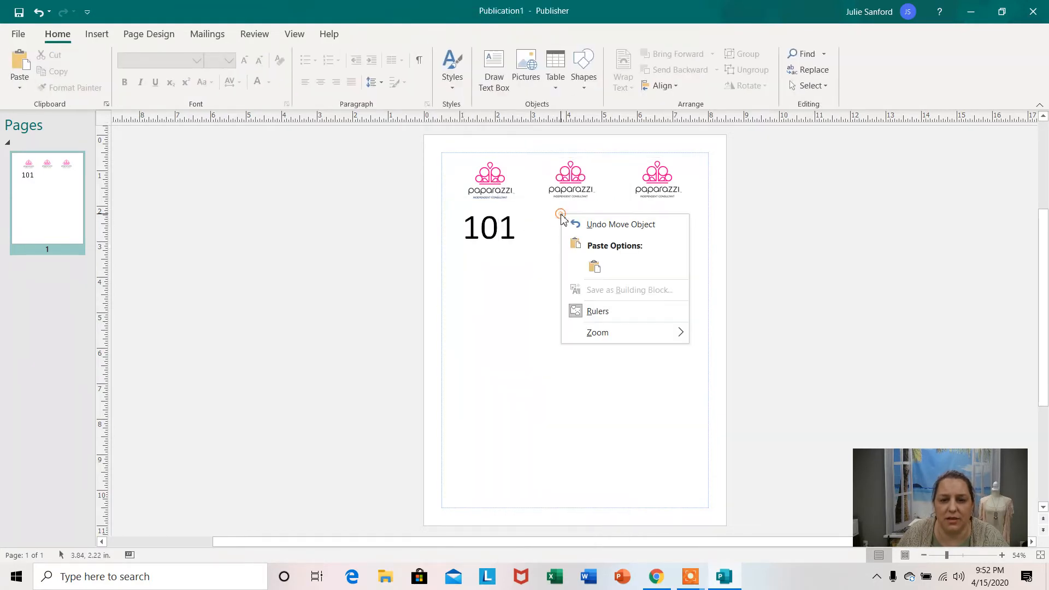
left_click(594, 267)
left_click_drag(564, 219, 540, 203)
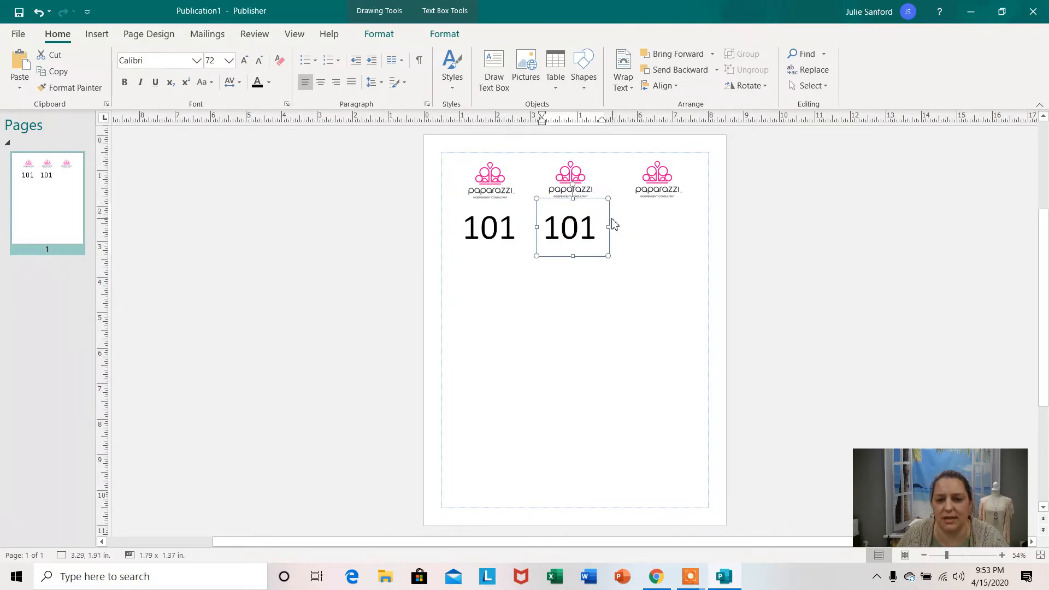
Paste another copy of the 101 text box and align it below the third logo, level with the other numbers.
left_click(649, 220)
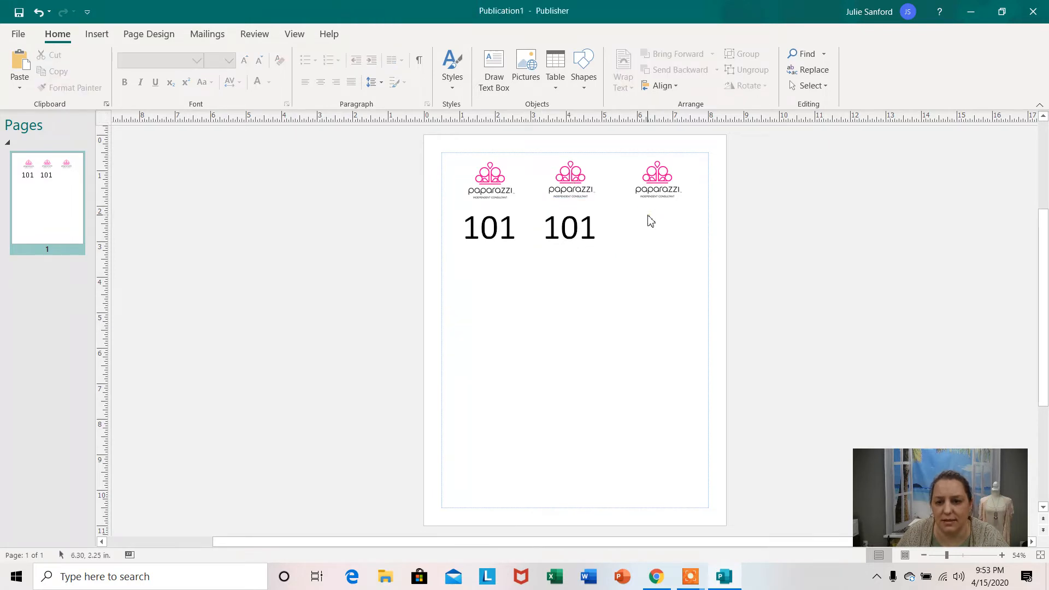
right_click(639, 228)
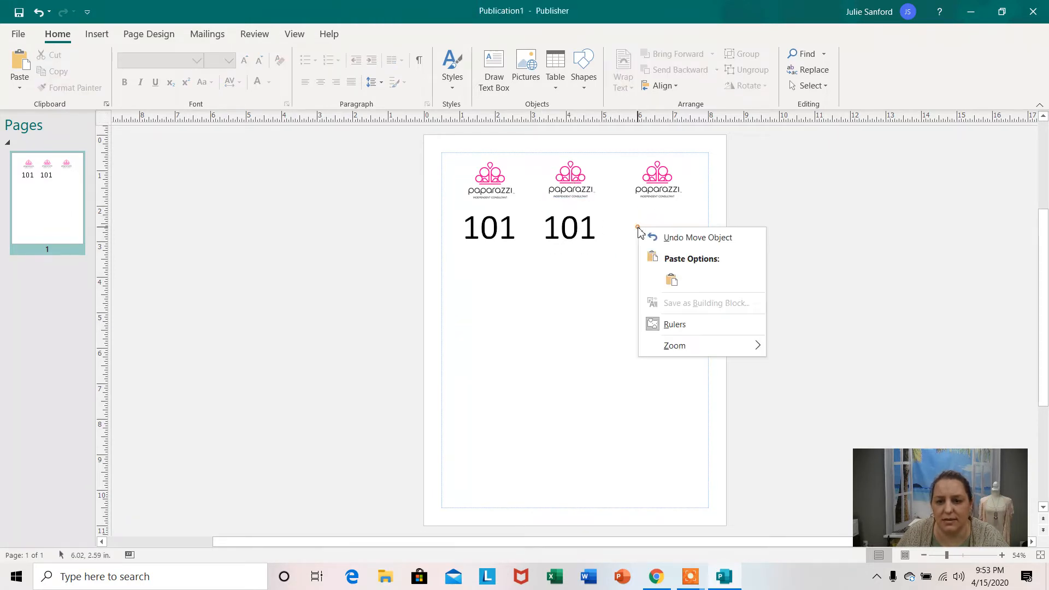
left_click(671, 280)
left_click(641, 252)
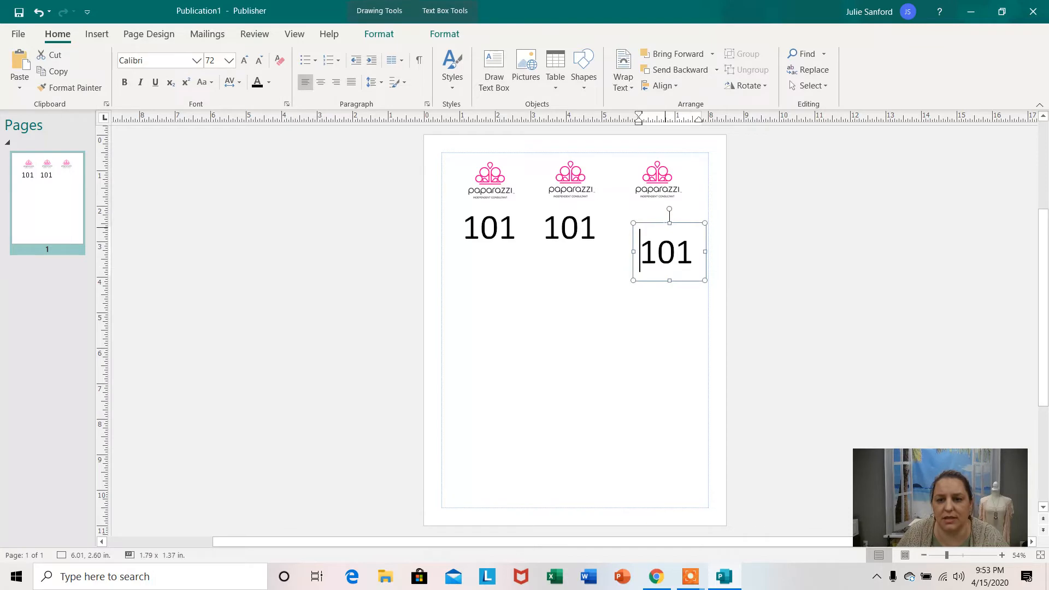
left_click_drag(631, 283, 625, 263)
left_click(780, 216)
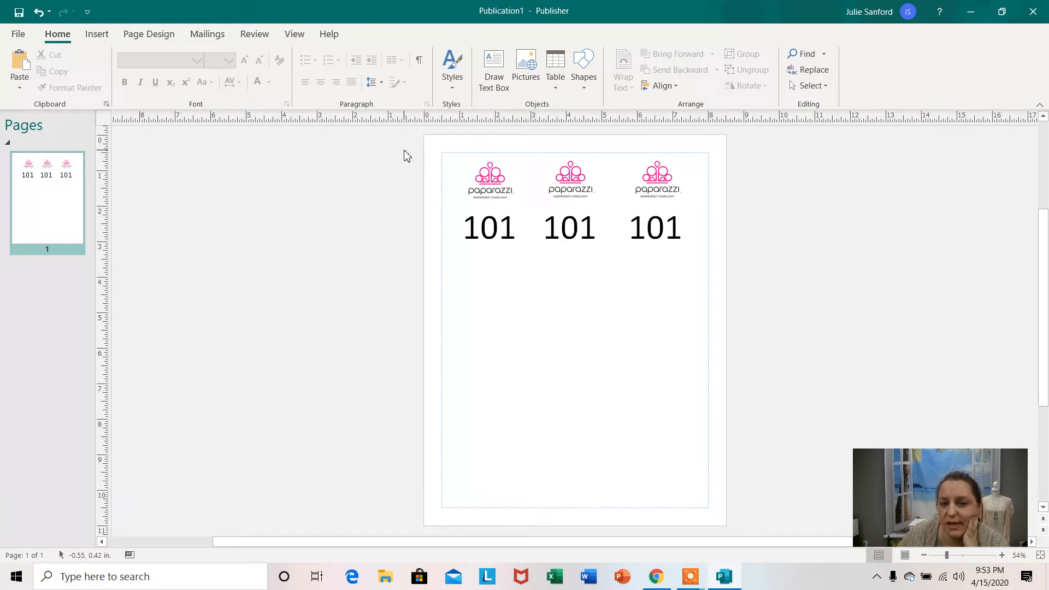
Group the three logos with their numbers and nudge the group to about 1.07, 0.61 in.
left_click_drag(404, 150, 776, 274)
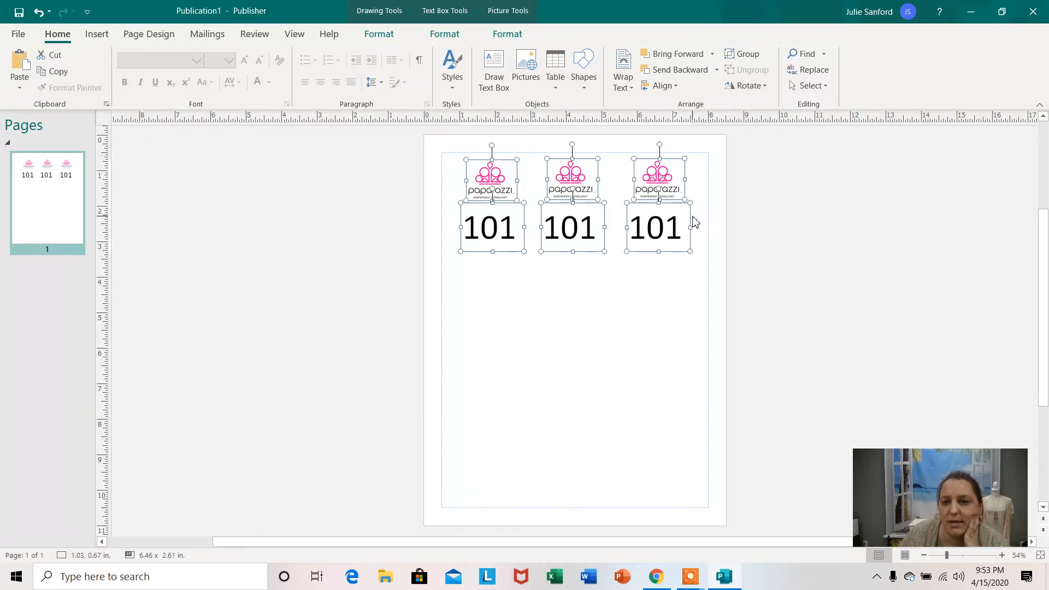
left_click(747, 56)
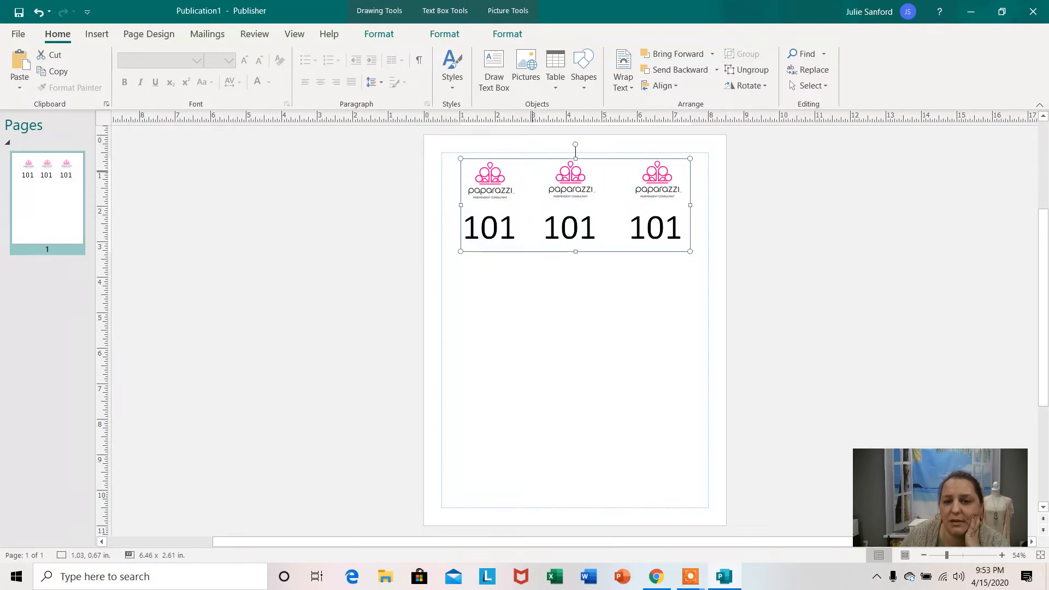
mouse_move(571, 178)
left_mouse_down()
mouse_move(629, 229)
mouse_move(595, 288)
mouse_move(586, 195)
mouse_move(573, 176)
left_mouse_up()
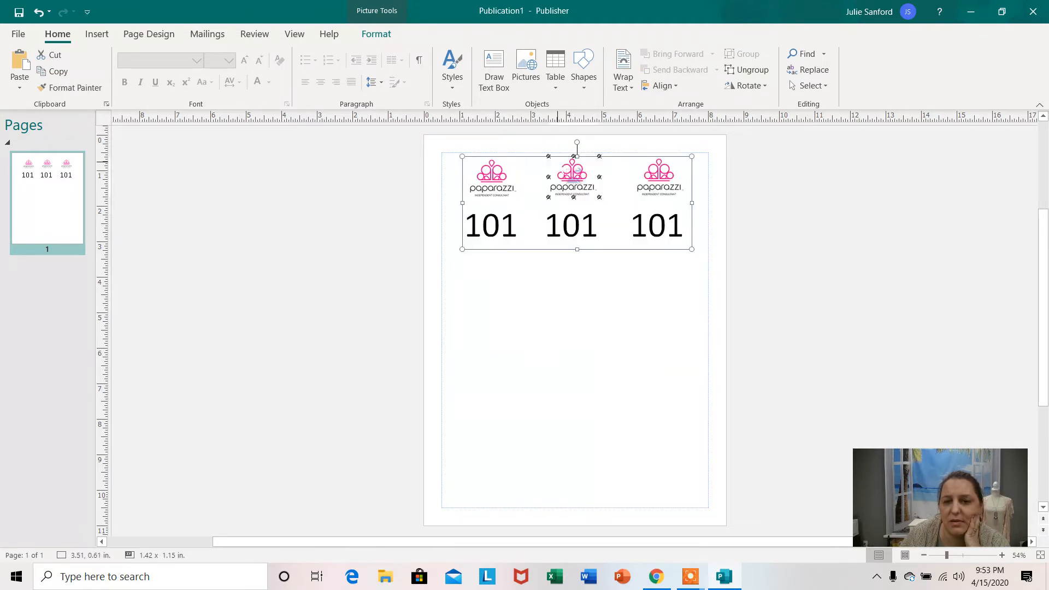
left_click(755, 208)
left_click(563, 189)
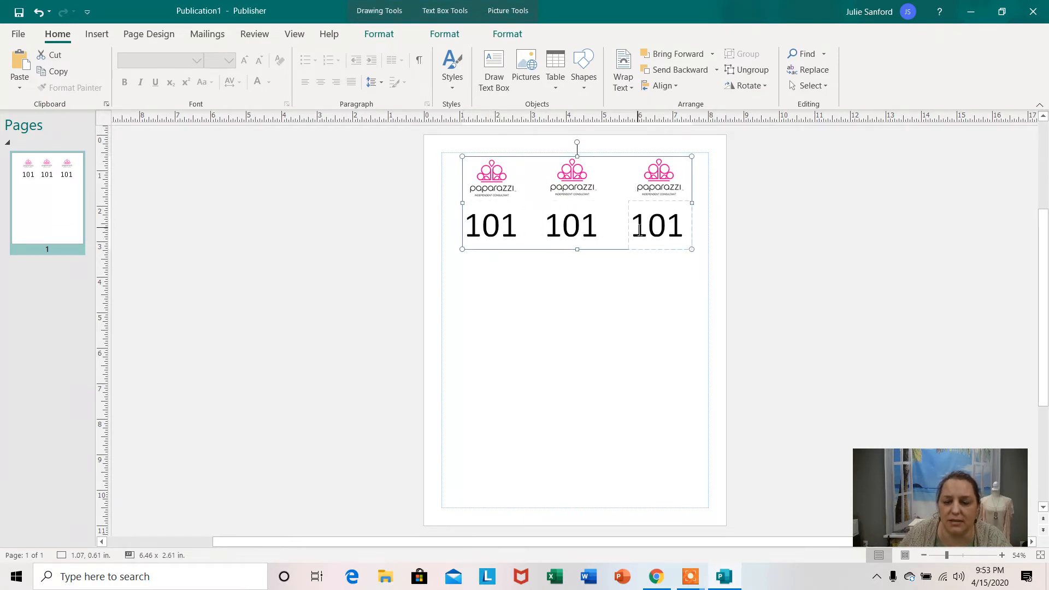
right_click(628, 172)
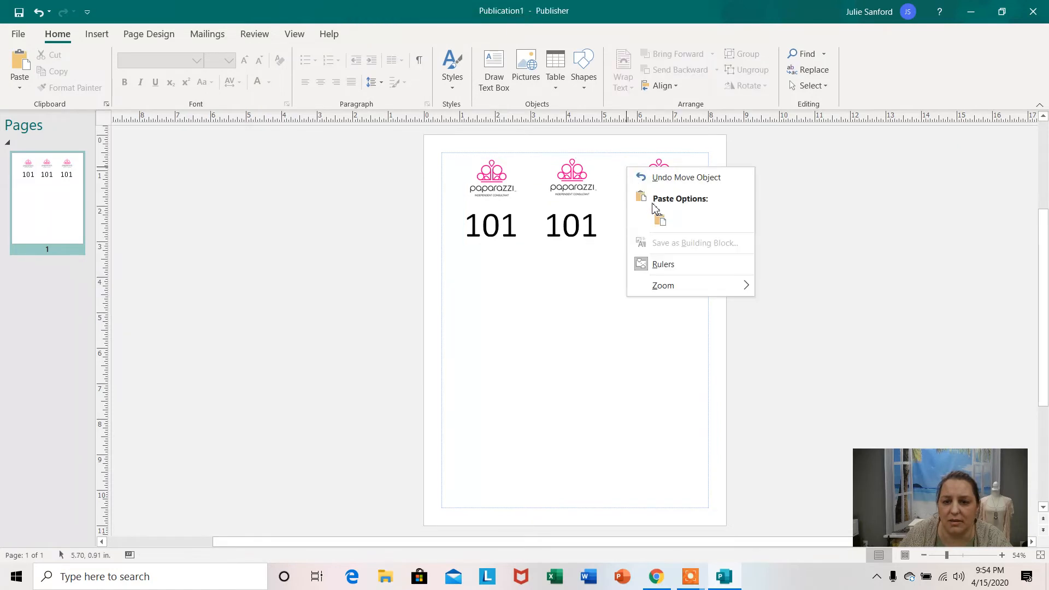
left_click(588, 276)
Copy the grouped logo row and place the duplicate directly below the first row, aligned with its columns.
left_click(572, 175)
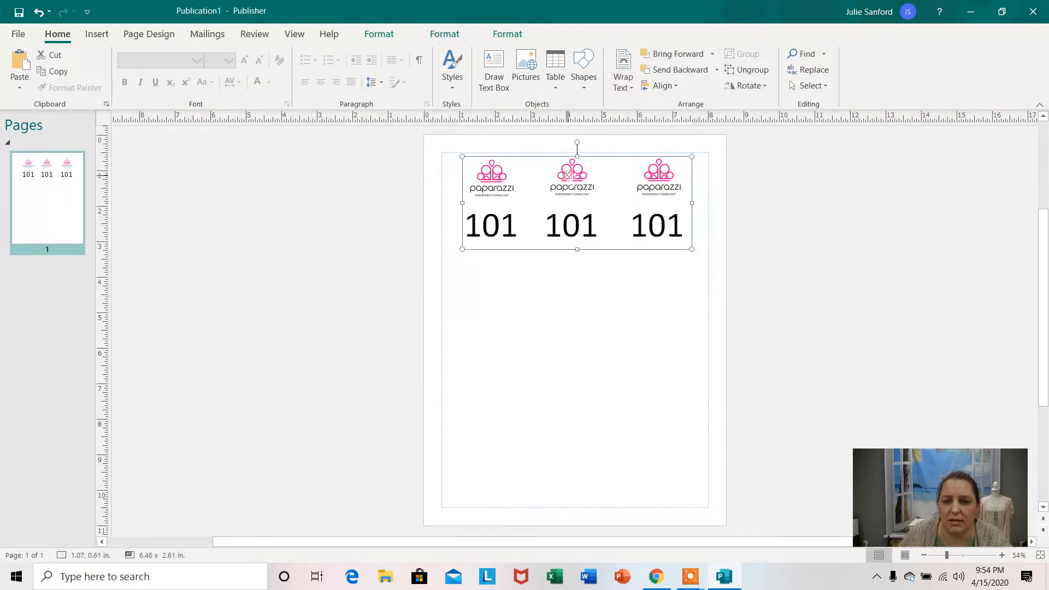
right_click(597, 171)
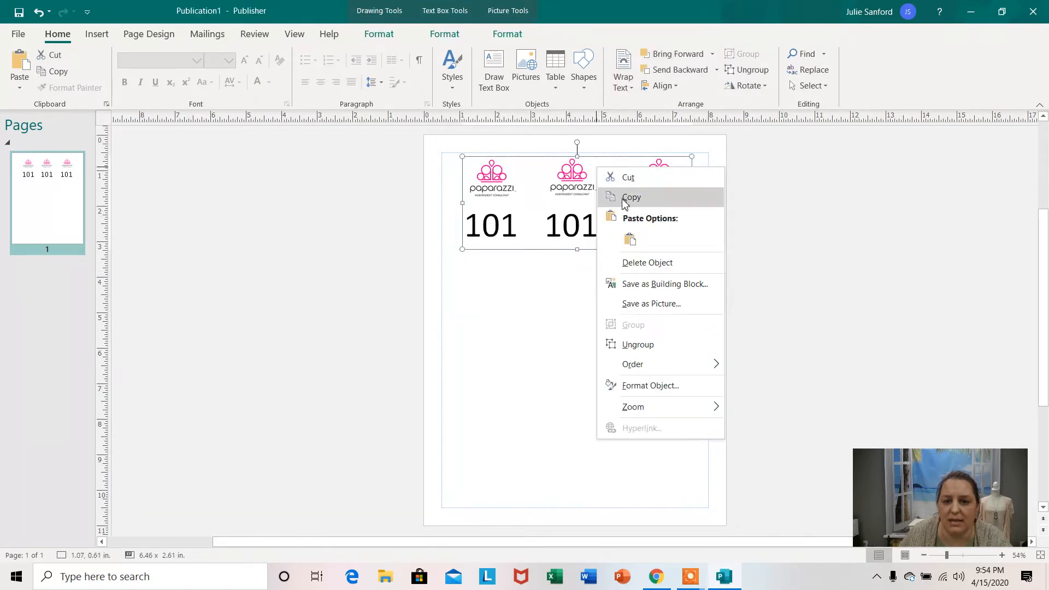
left_click(625, 198)
right_click(570, 264)
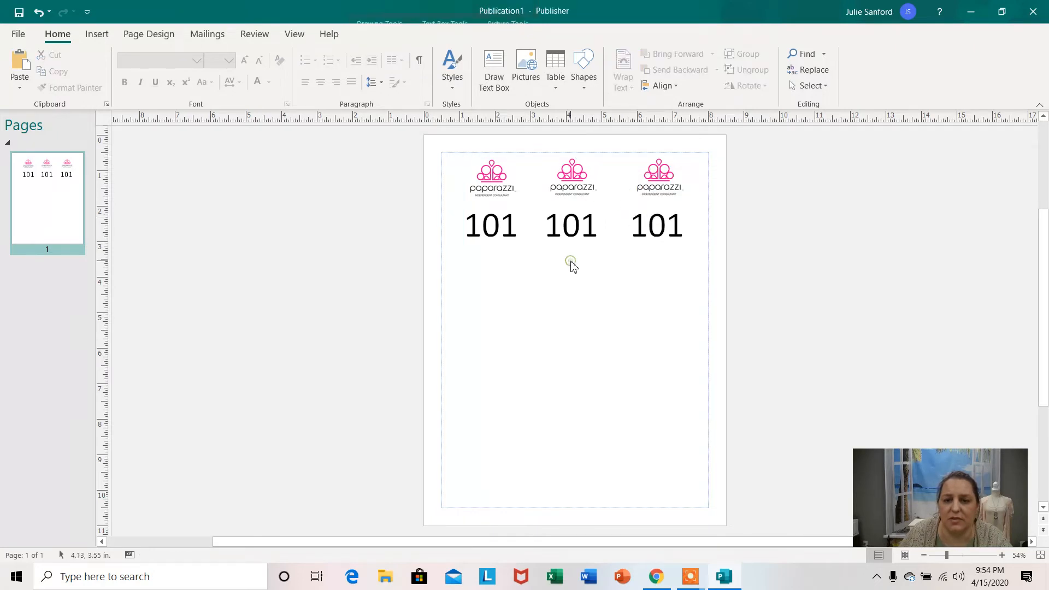
left_click(605, 314)
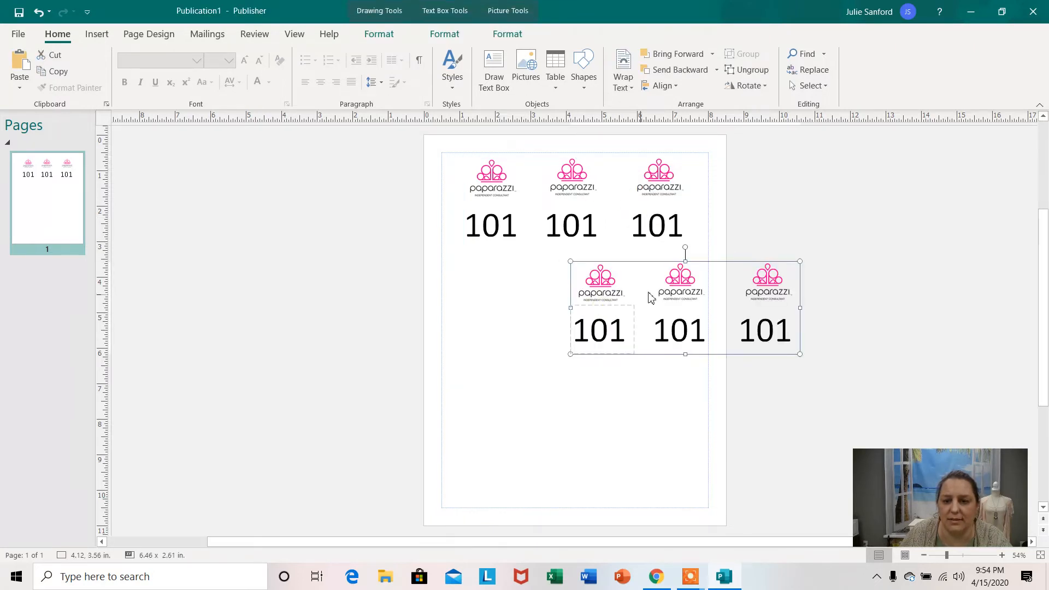
left_click_drag(676, 265, 574, 261)
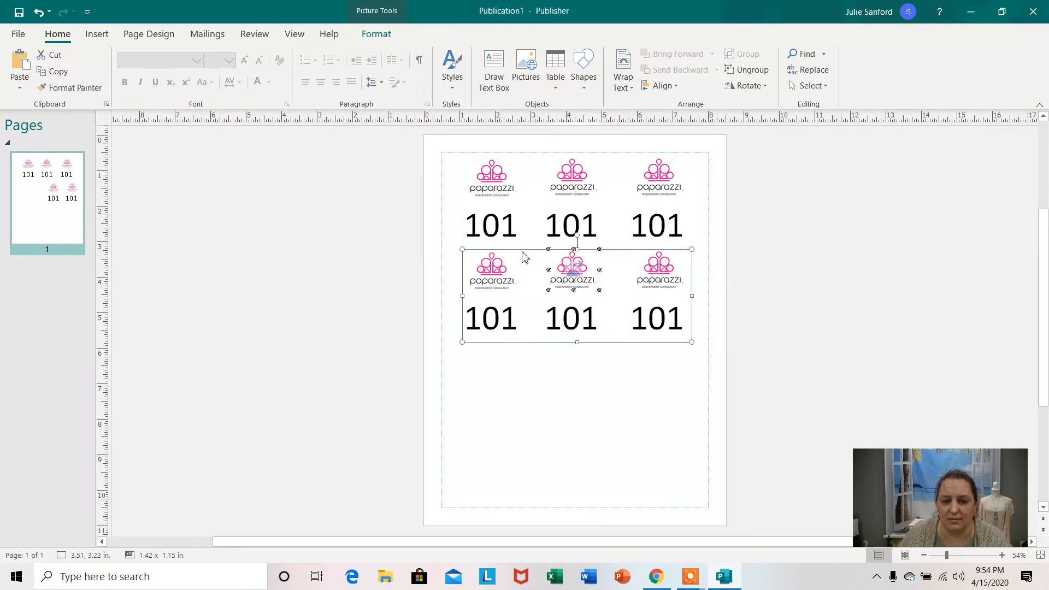
left_click(347, 287)
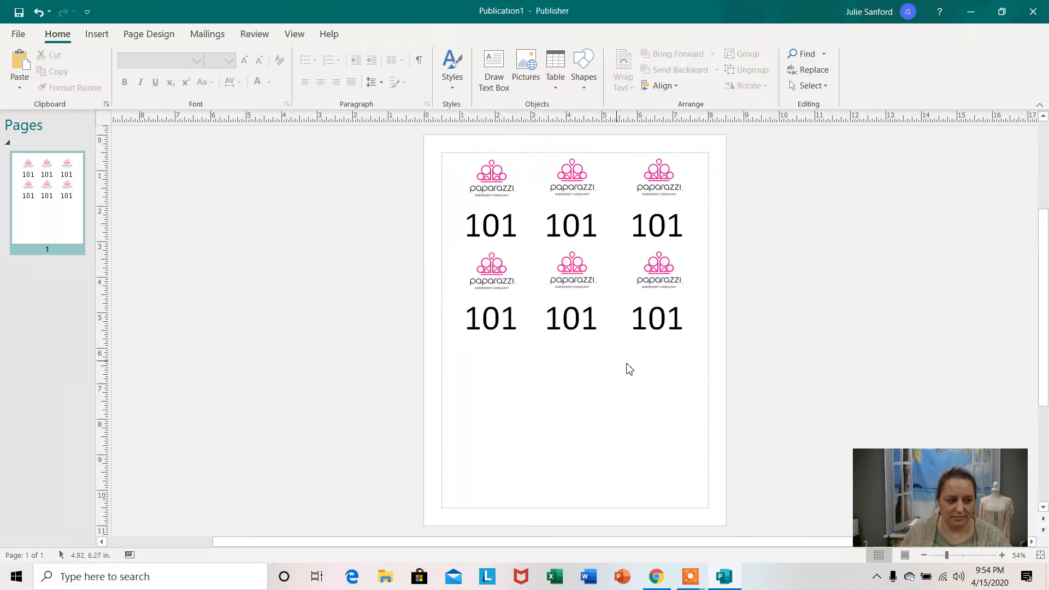
Paste a third copy of the logo row and position it directly below the second row.
right_click(540, 360)
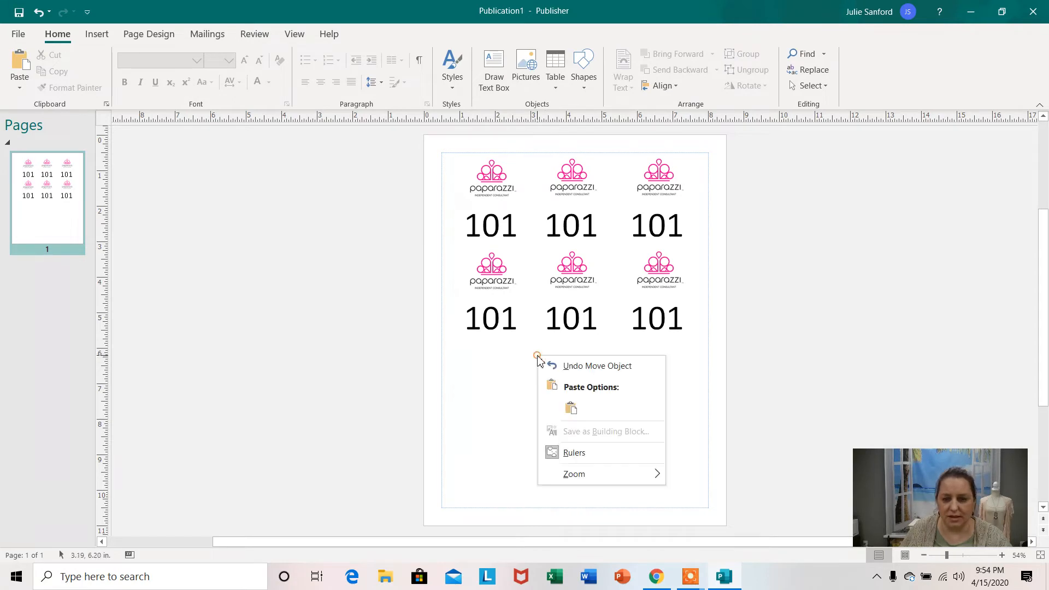
left_click(570, 406)
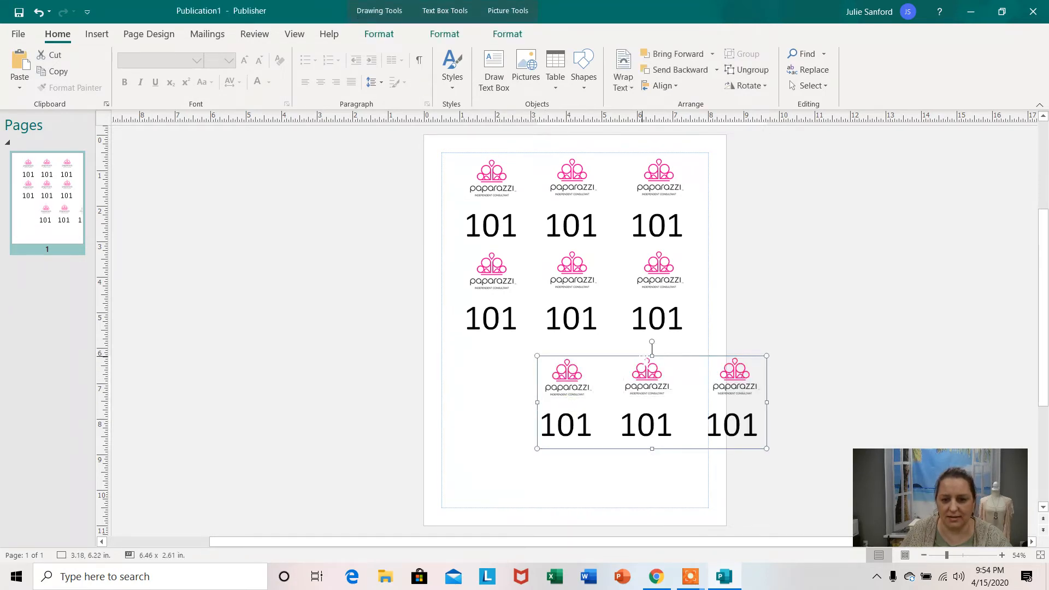
left_click_drag(648, 357, 576, 340)
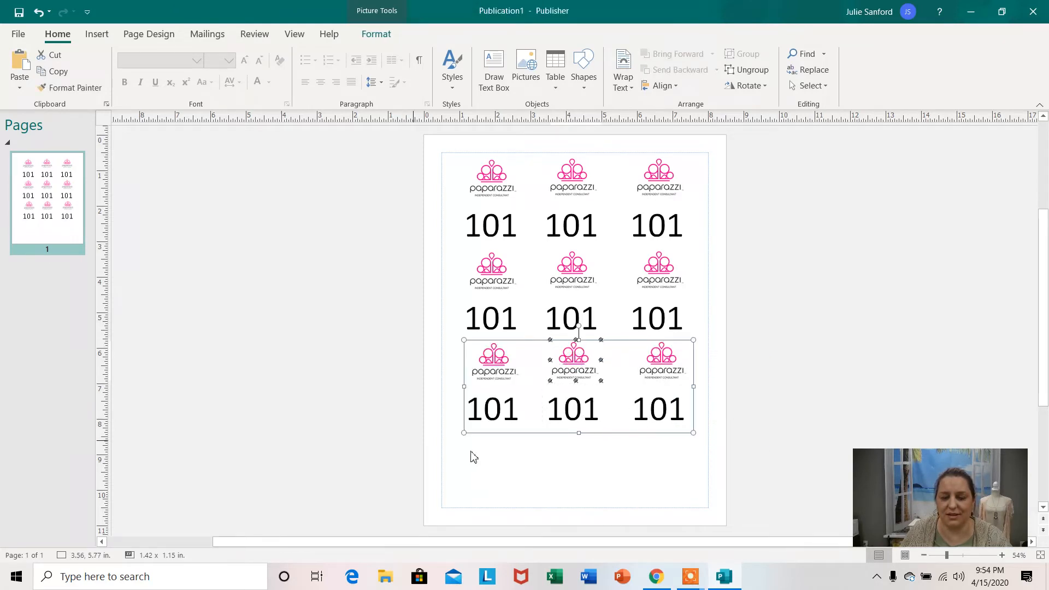
left_click(503, 452)
Paste a fourth logo row below the third and align it with that row at about 1.12, 8.13 in.
right_click(504, 450)
left_click(539, 374)
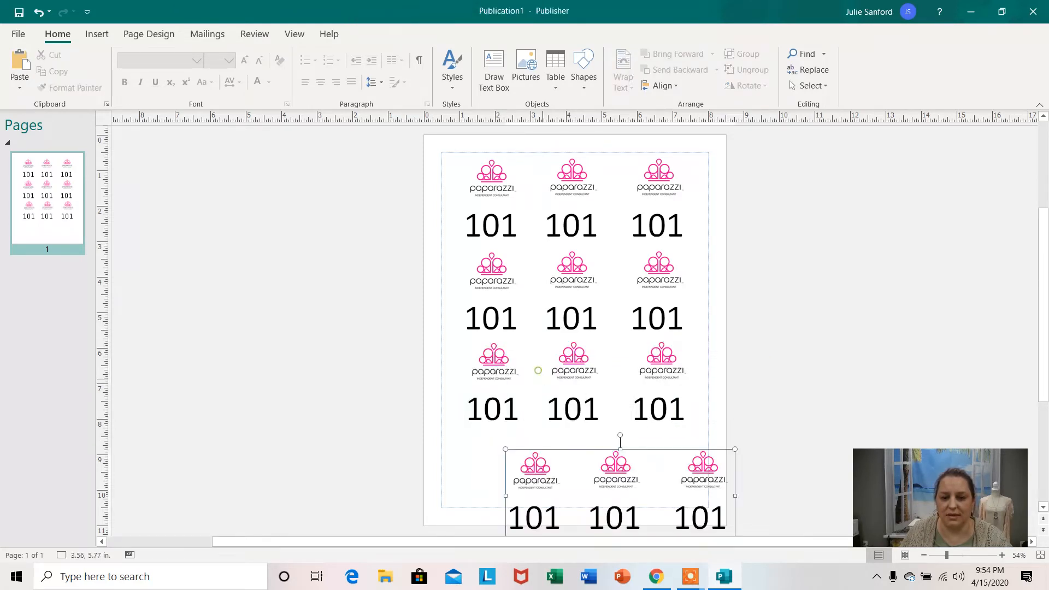
left_click_drag(618, 451, 555, 433)
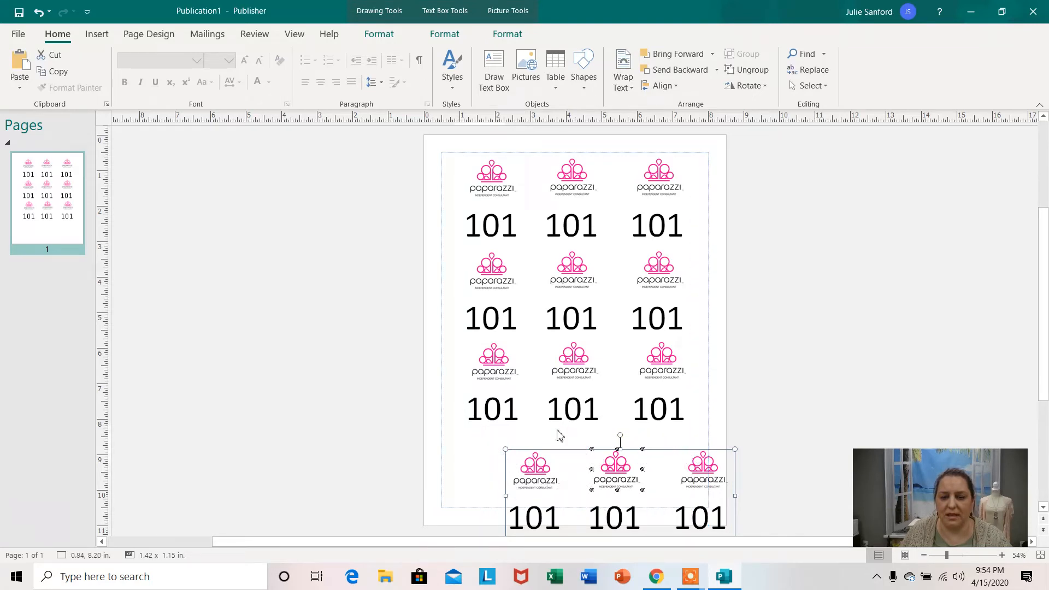
left_click(881, 338)
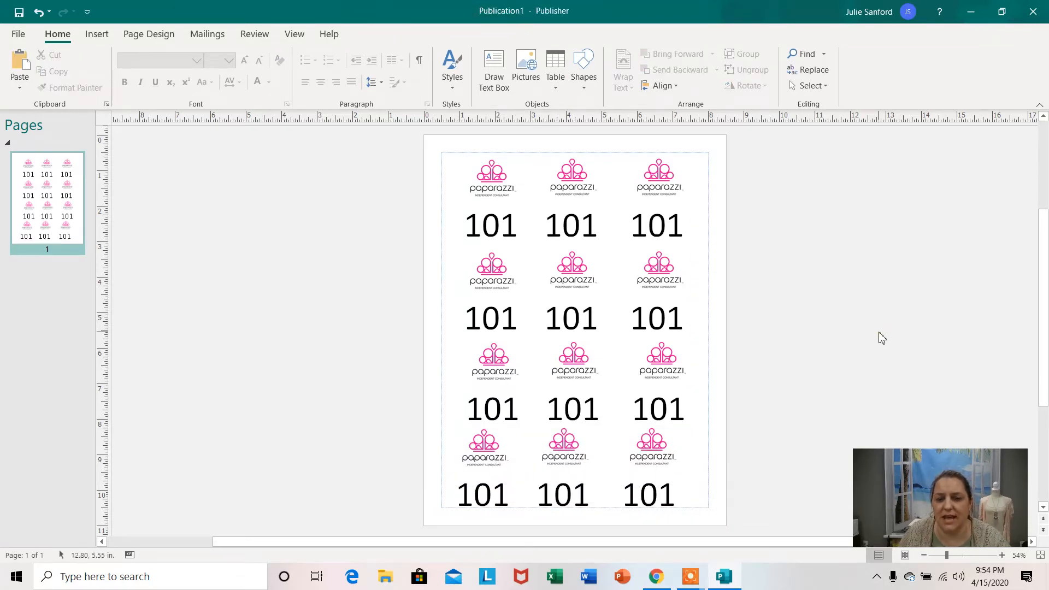
left_click(621, 441)
left_click_drag(548, 483, 569, 485)
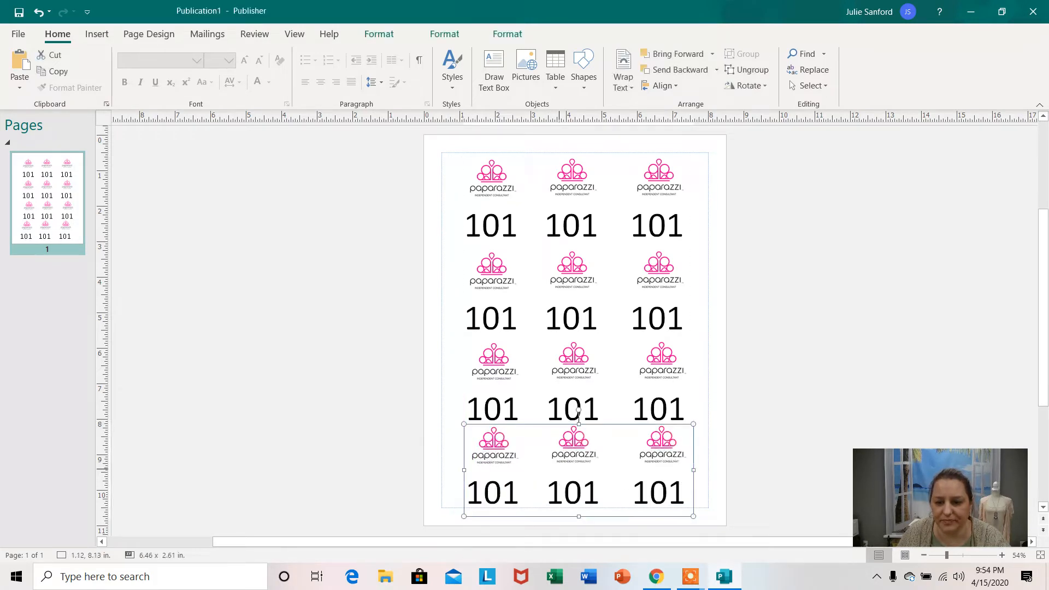
left_click(750, 361)
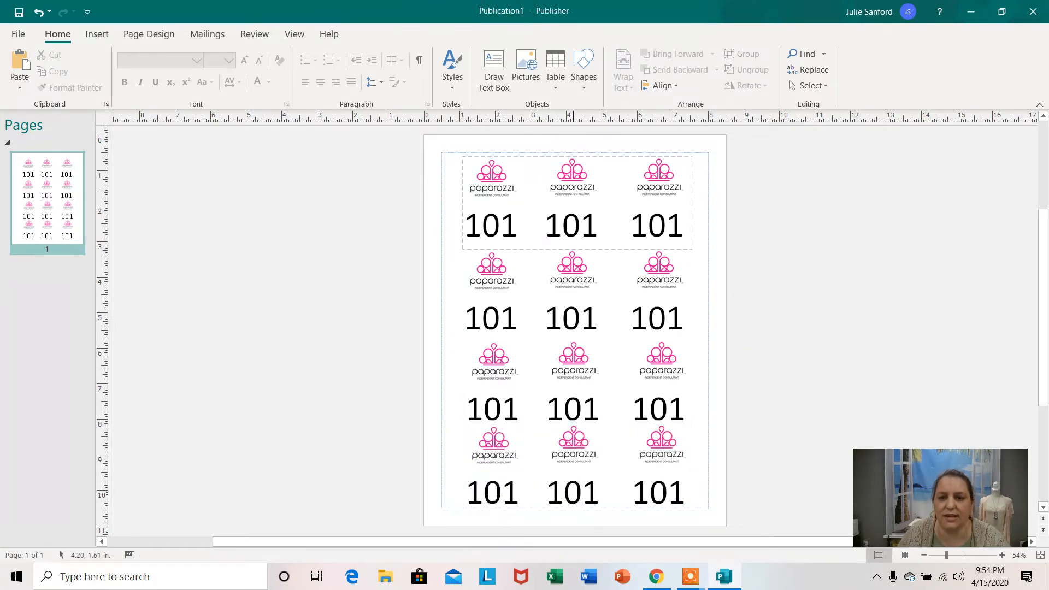
Shift the first logo row slightly up and to the left, to the top margin guide.
left_click(571, 176)
left_click(572, 161)
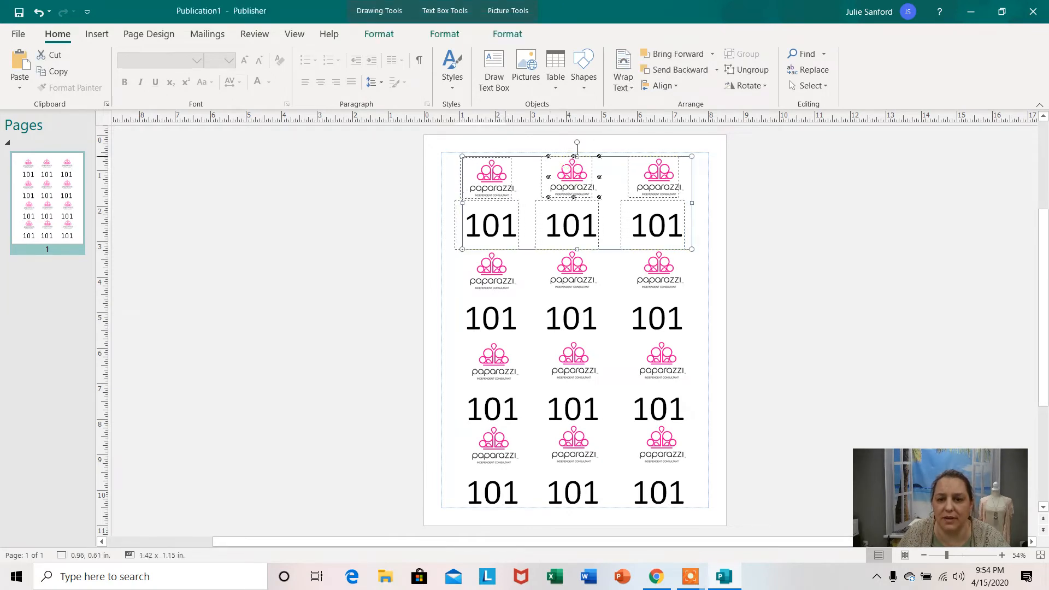
left_click_drag(570, 160, 565, 156)
left_click(763, 192)
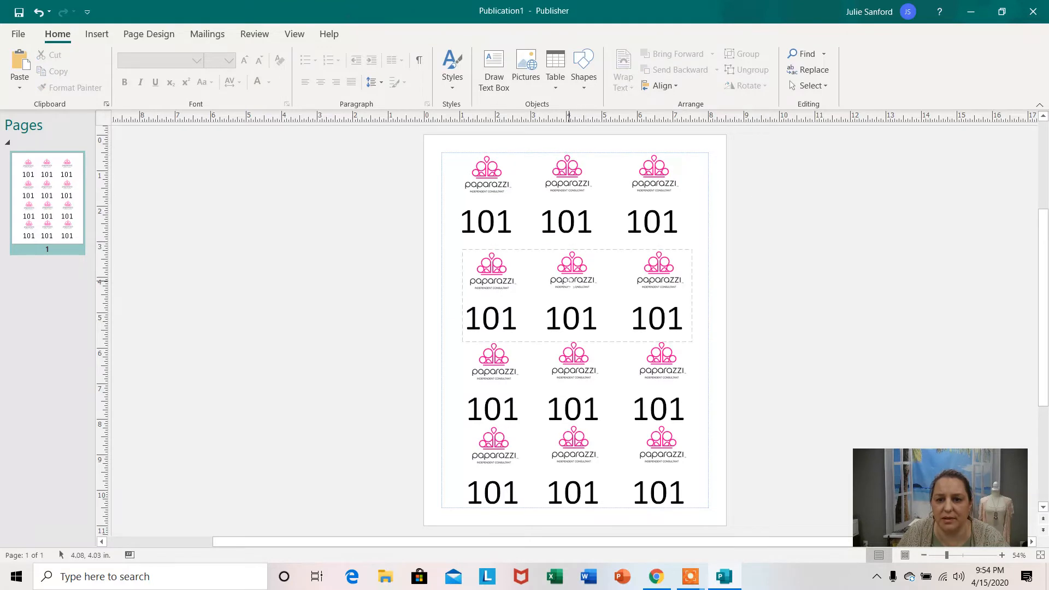
Shift the second, third and fourth logo rows left to line up with the first row, at about 0.94 in horizontally.
left_click(568, 284)
left_click_drag(568, 284, 558, 281)
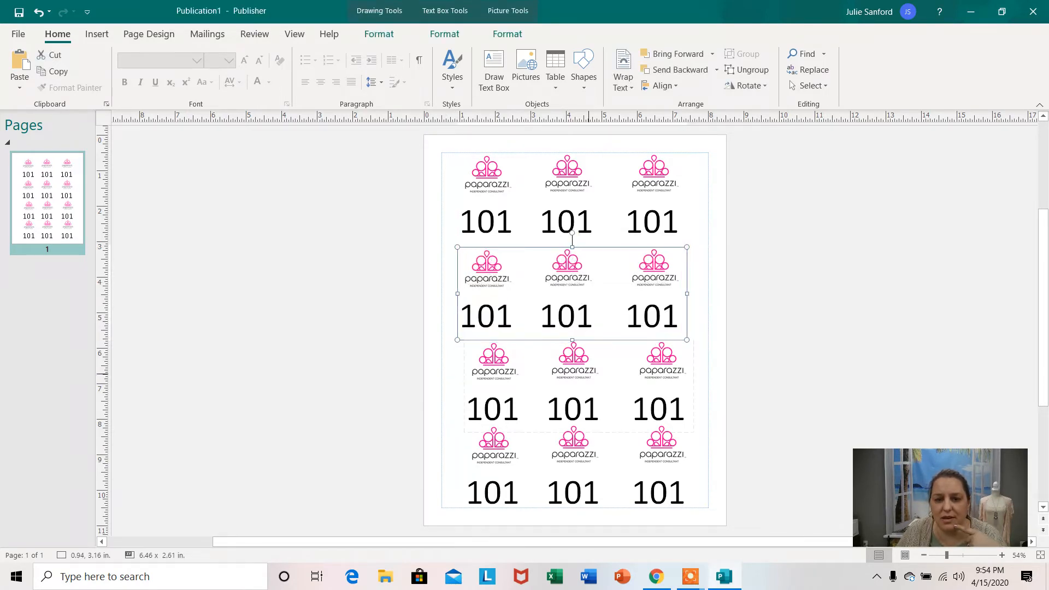
left_click_drag(588, 386, 581, 387)
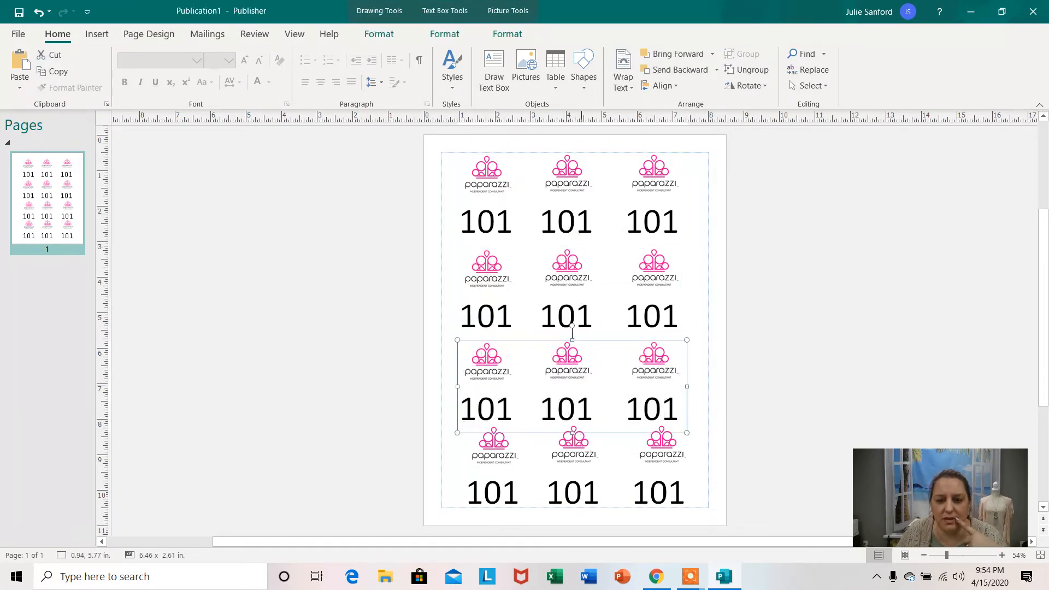
left_click_drag(592, 453, 580, 454)
left_click(780, 382)
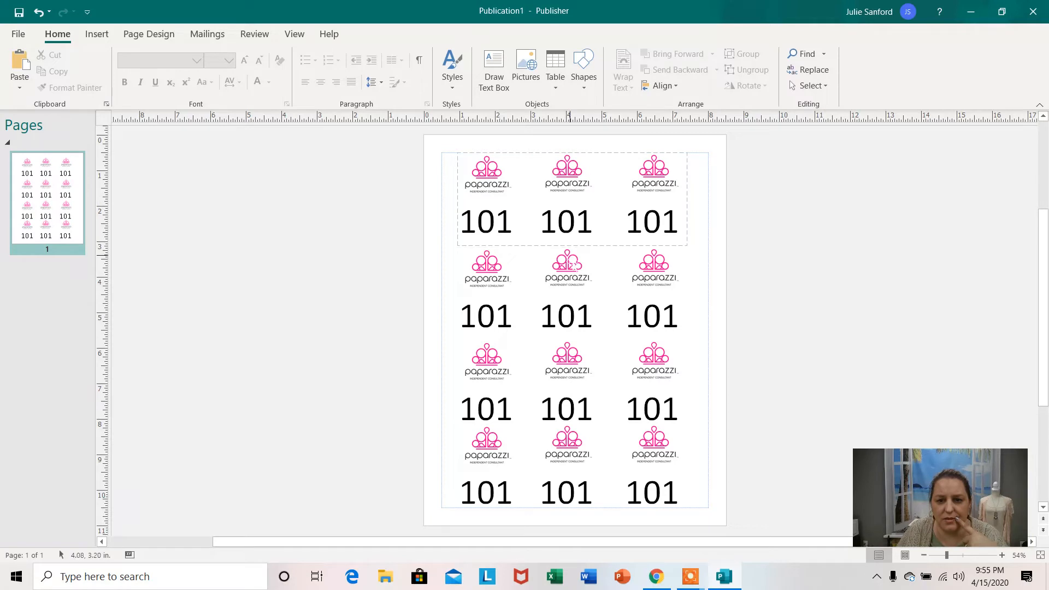
Move the second logo row up against the first row, to about 0.94, 3.04 in.
left_click_drag(574, 266, 573, 261)
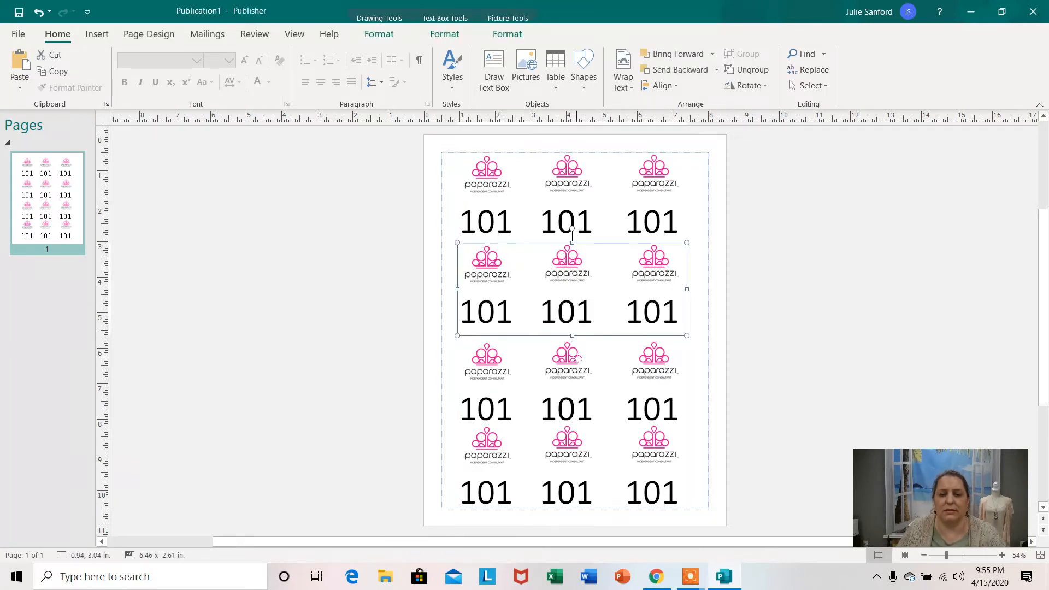
left_click(575, 409)
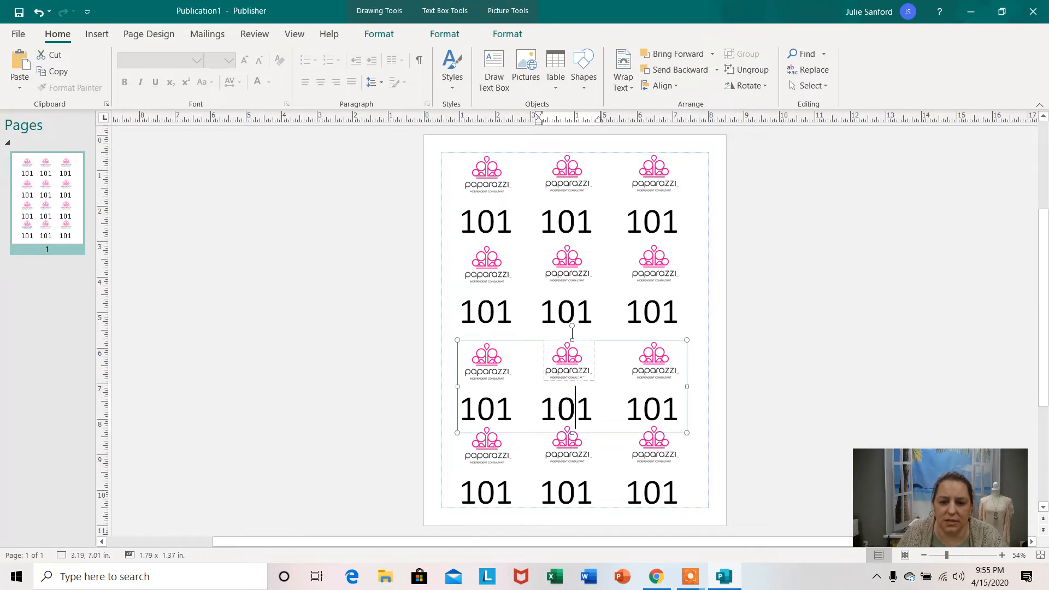
left_click(762, 363)
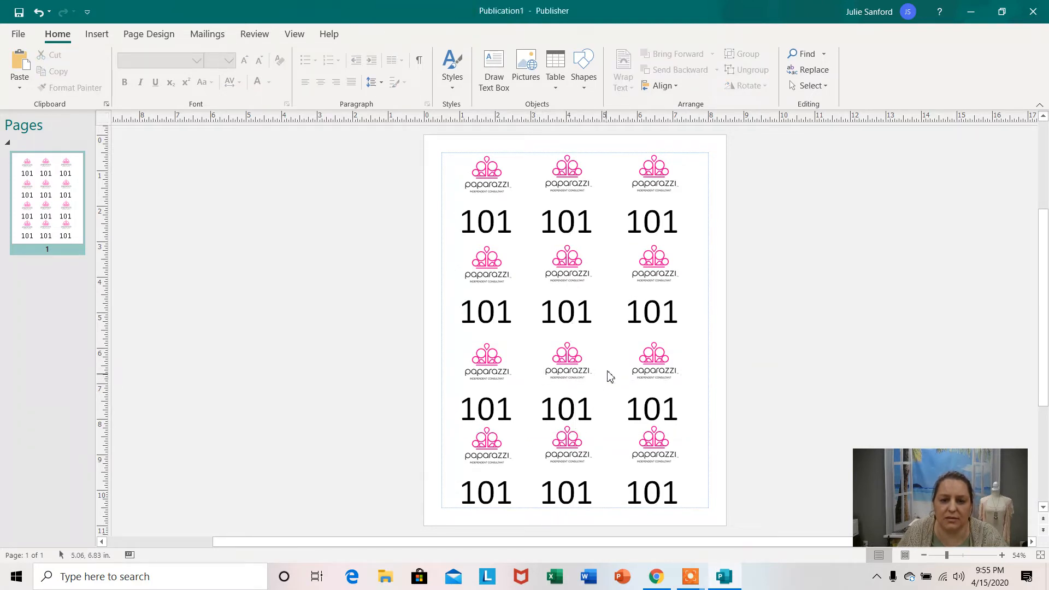
Move the third logo row up to about 0.84, 5.47 in and the fourth row up to about 0.94, 7.89 in.
left_click(586, 410)
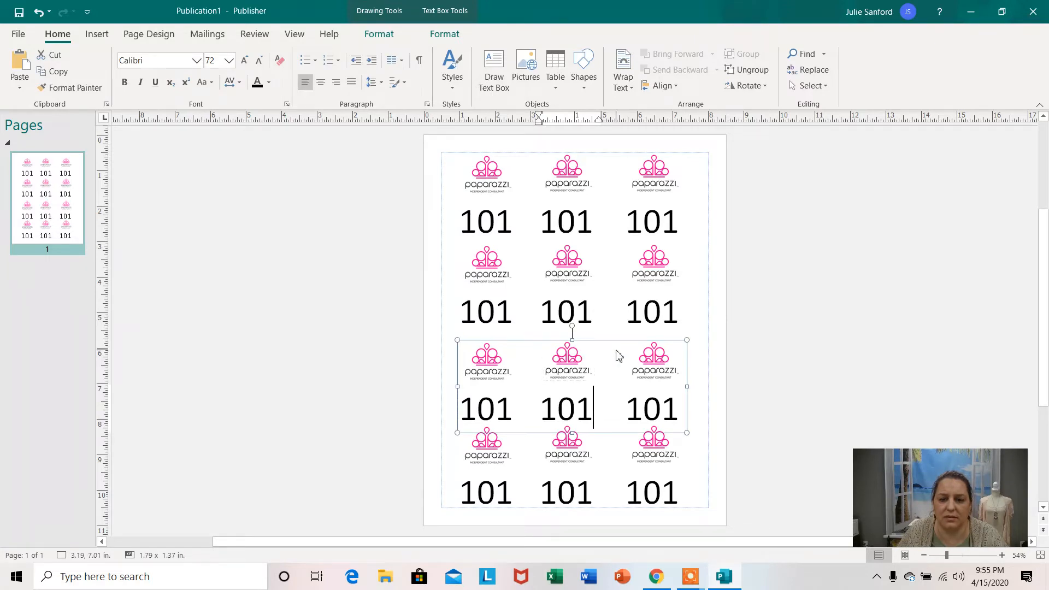
left_click(616, 351)
left_click(626, 409)
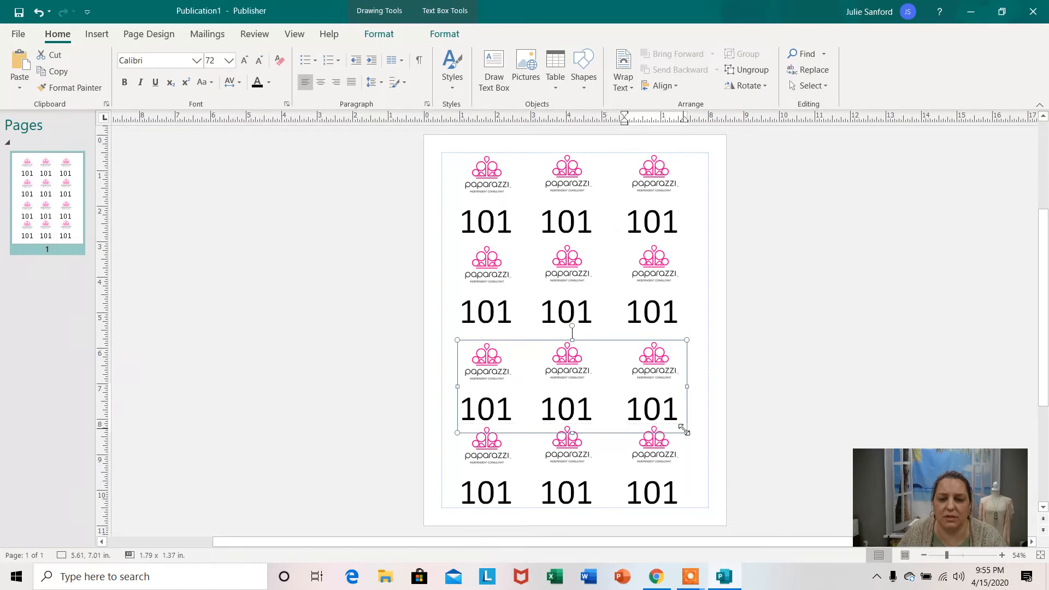
key("Escape")
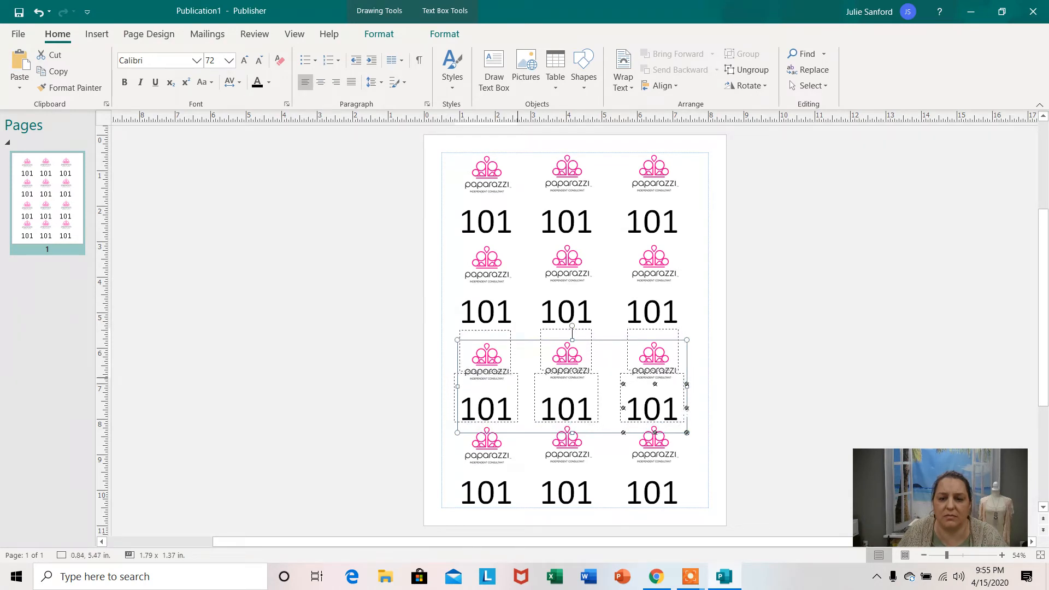
left_click_drag(683, 404, 684, 405)
left_click_drag(668, 462, 668, 454)
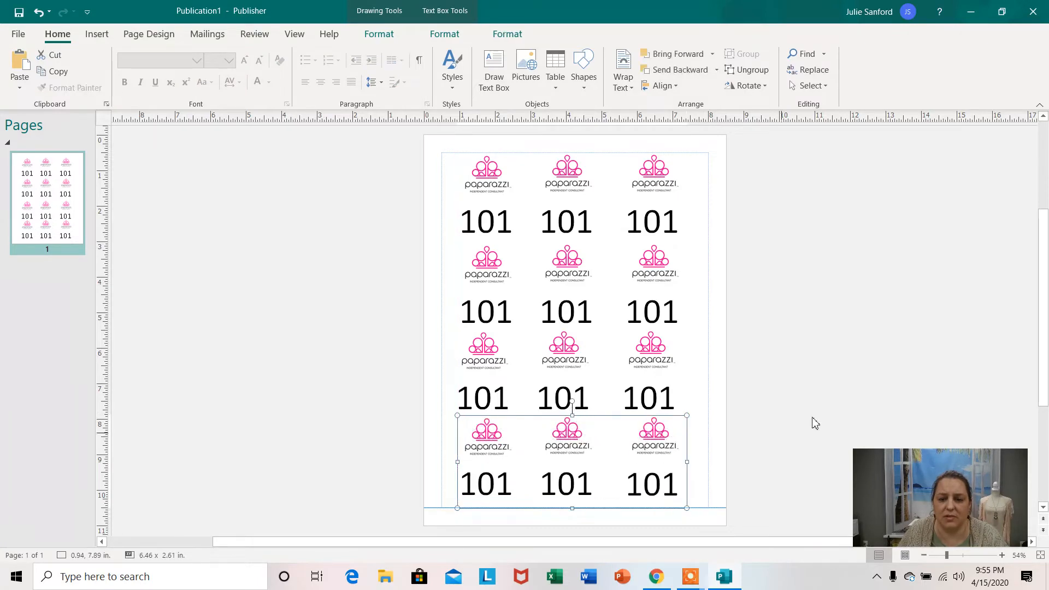
left_click(826, 395)
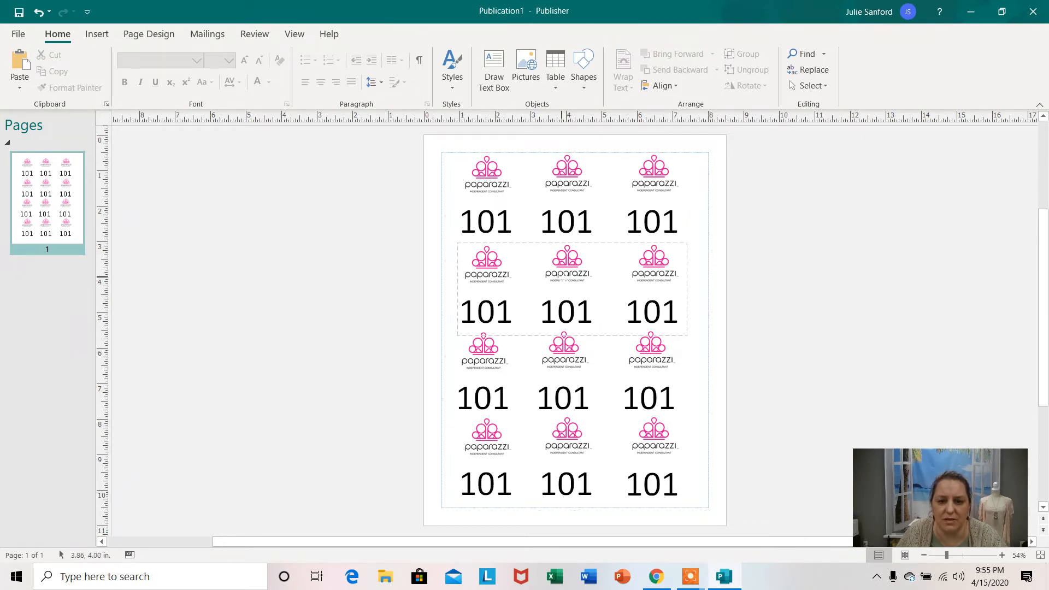
Nudge the second logo row slightly higher and the third row up to about 0.84, 5.42 in to even out the spacing.
left_click_drag(563, 274, 564, 270)
left_click(886, 300)
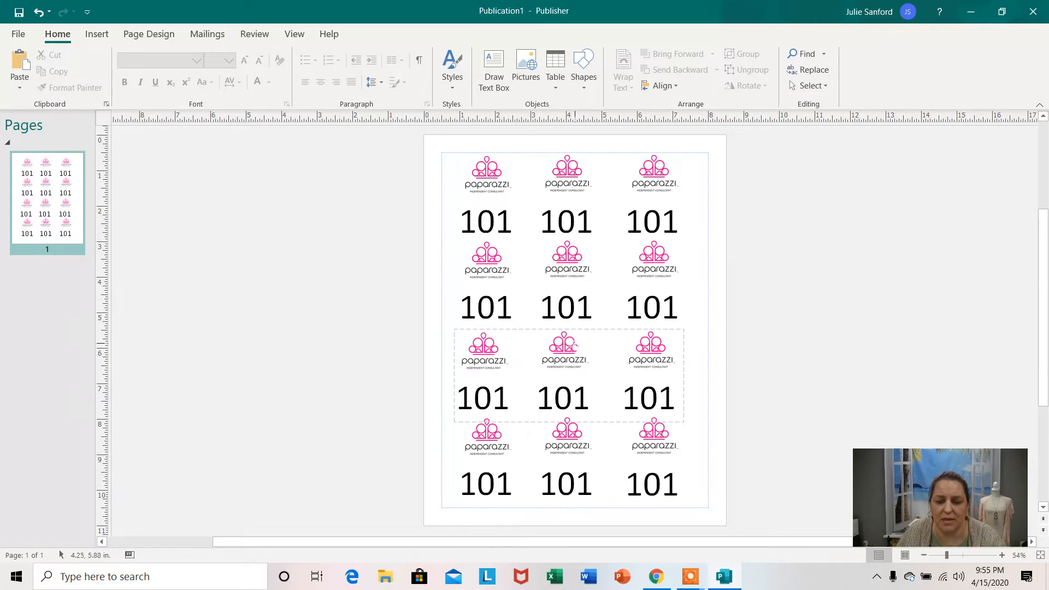
left_click(575, 344)
left_click_drag(575, 345, 575, 343)
left_click(896, 375)
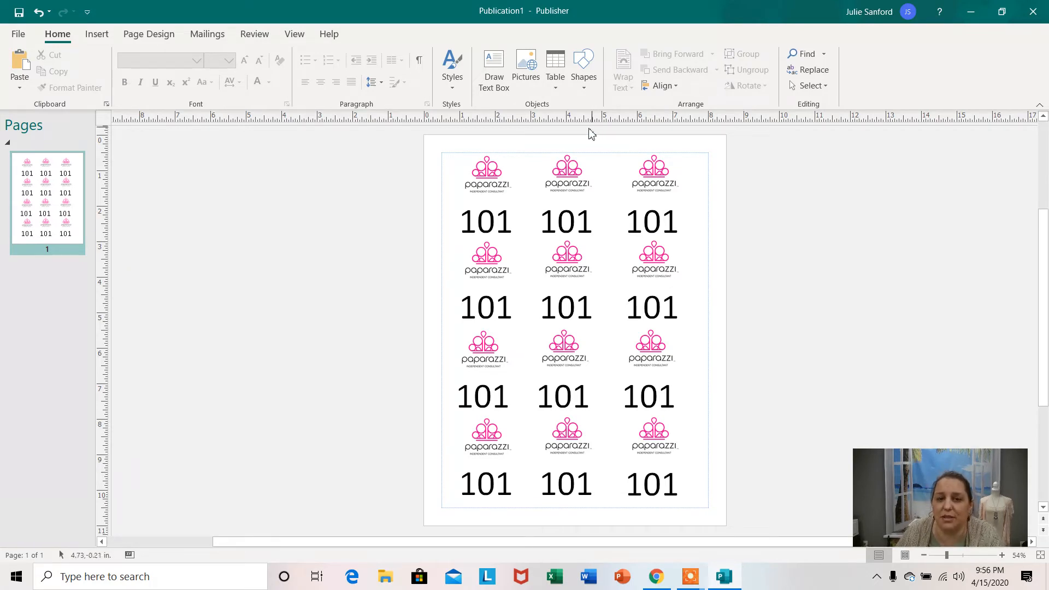
Ungroup the first logo row into separate logos and number text boxes.
left_click(527, 214)
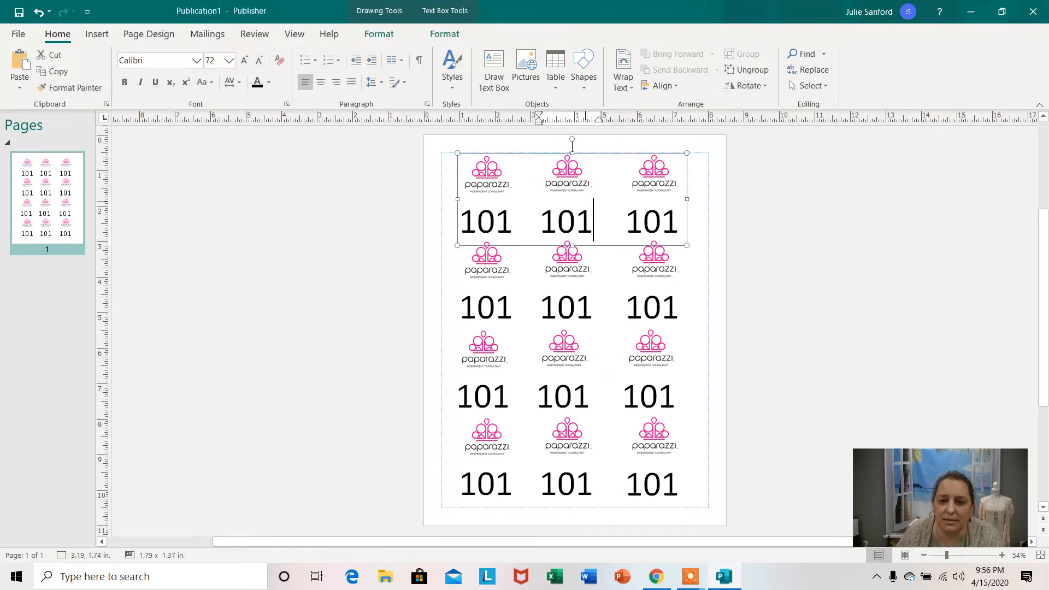
left_click(594, 212)
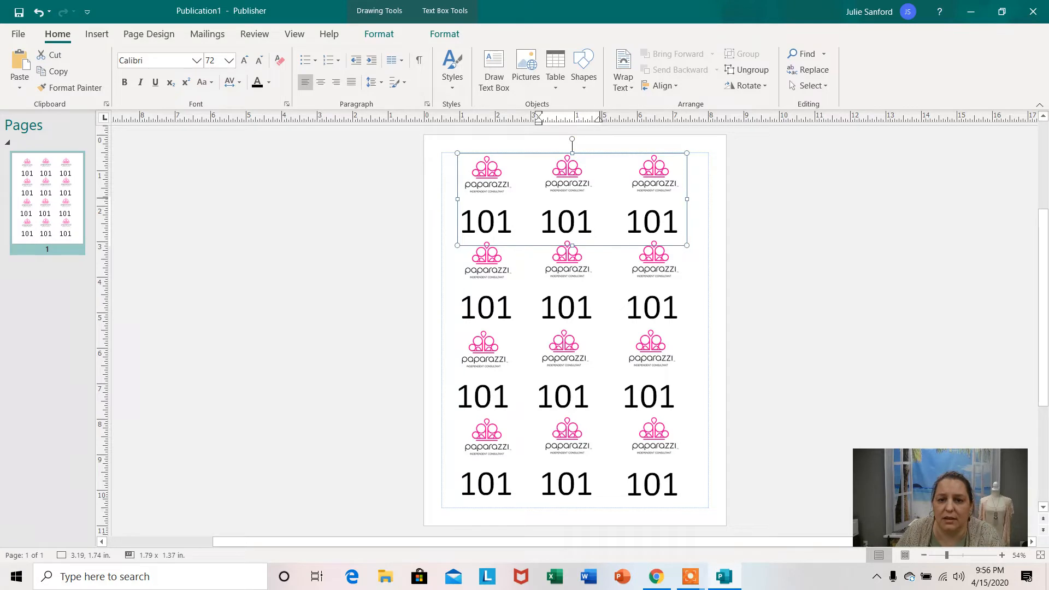
left_click(590, 171)
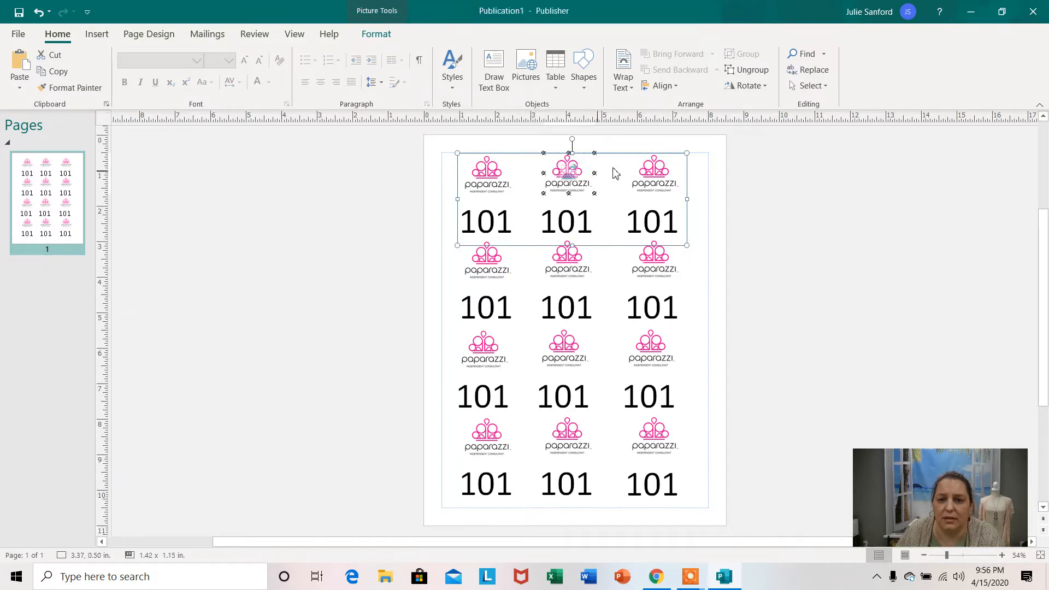
left_click(747, 70)
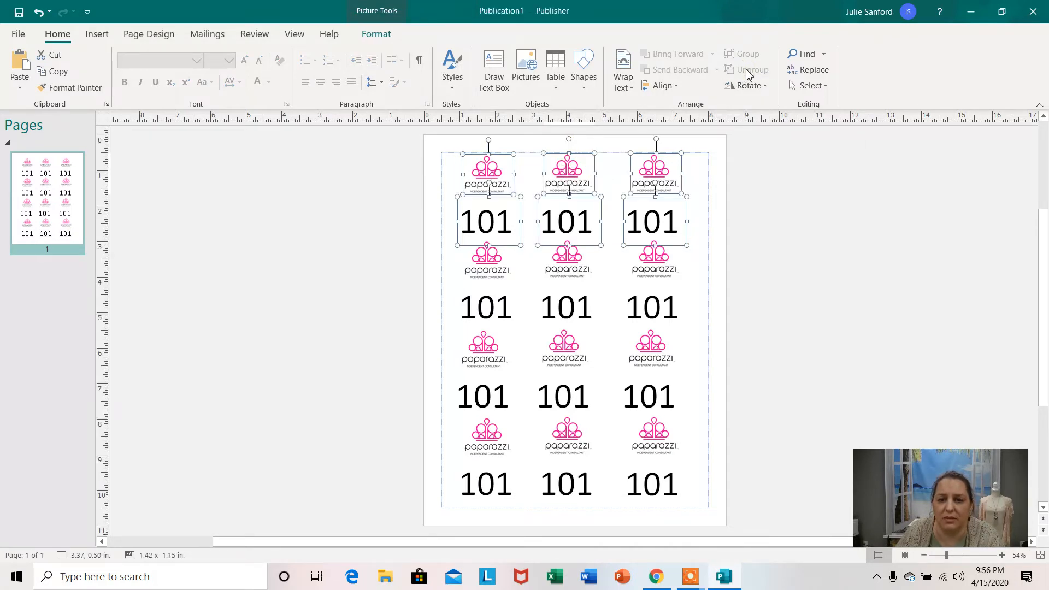
left_click(783, 236)
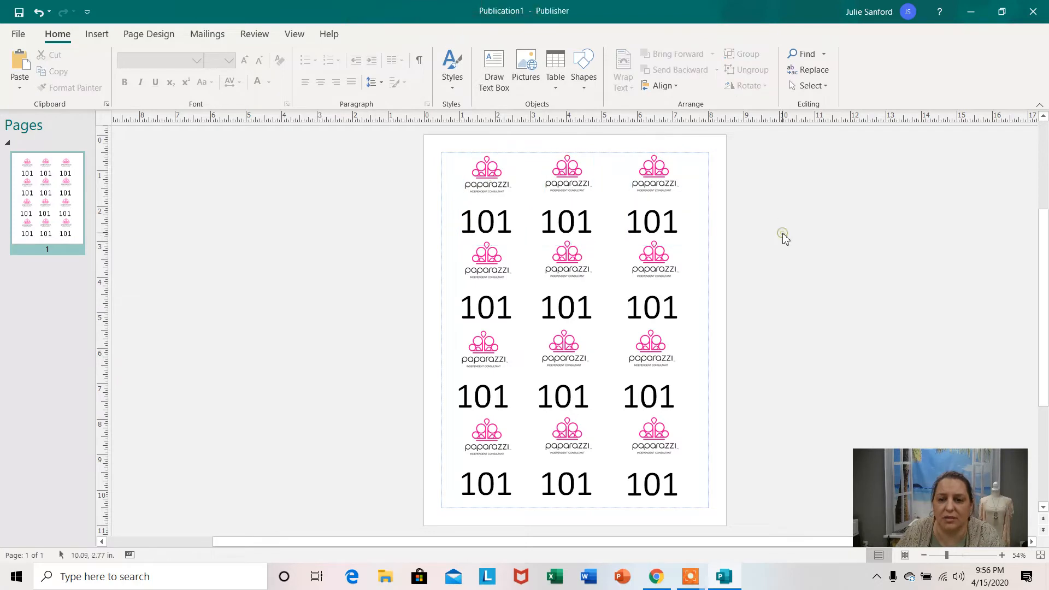
Ungroup the second, third and fourth logo rows into separate logos and number text boxes.
left_click(629, 303)
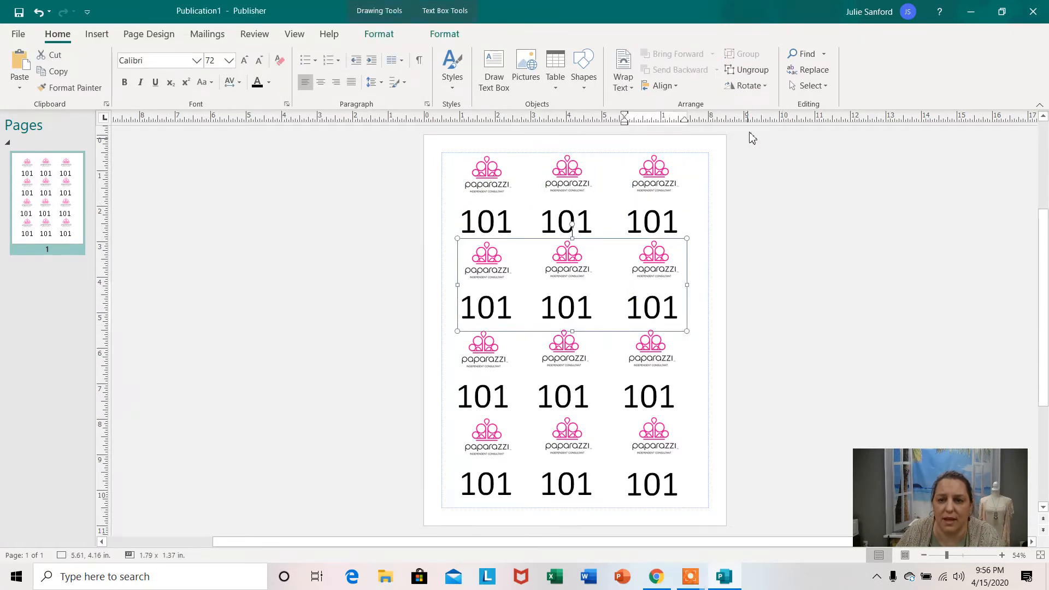
left_click(746, 77)
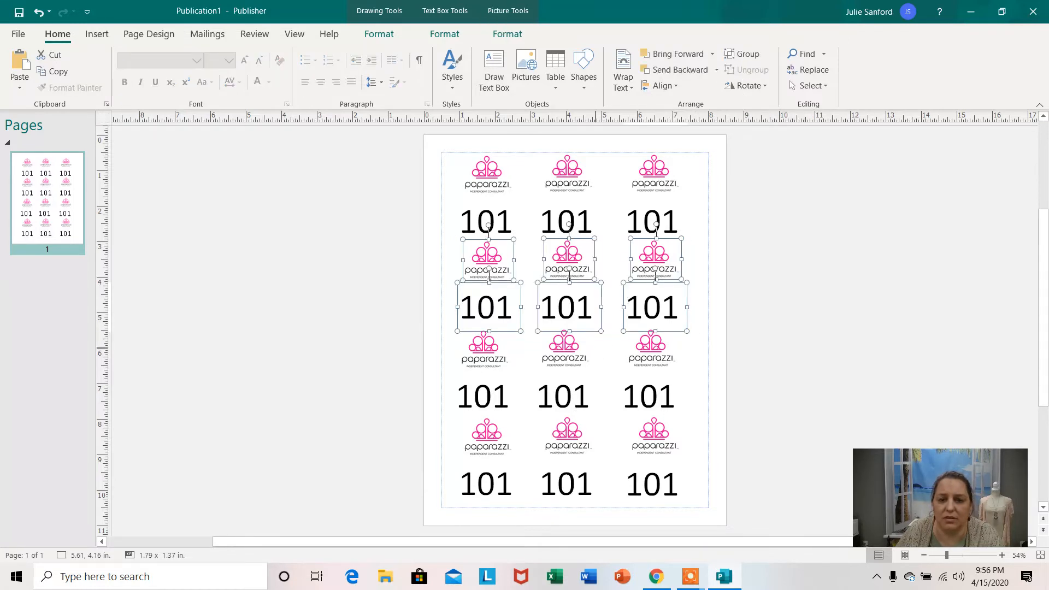
left_click(577, 355)
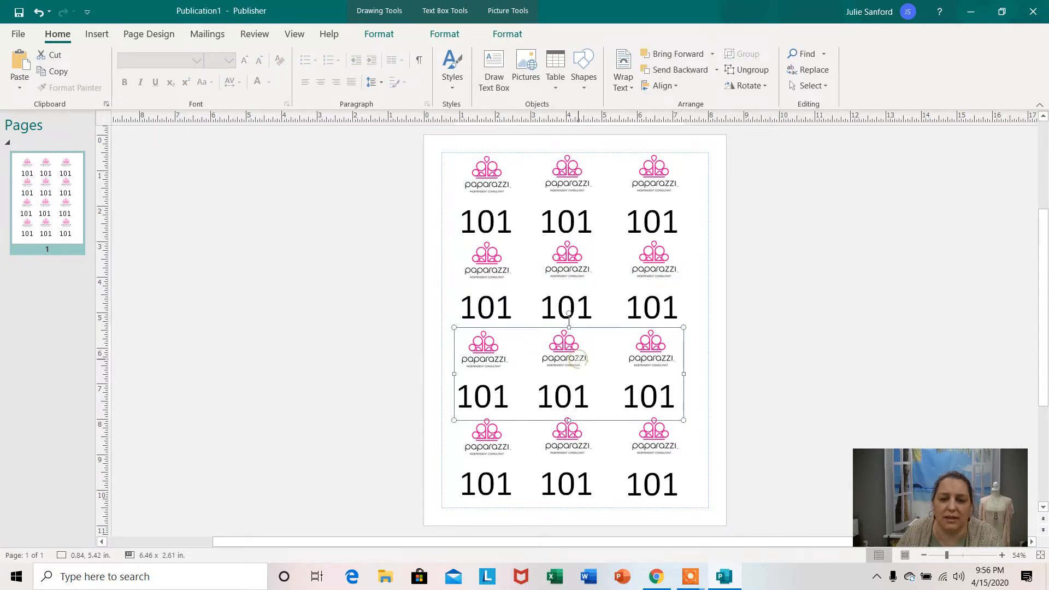
left_click(761, 74)
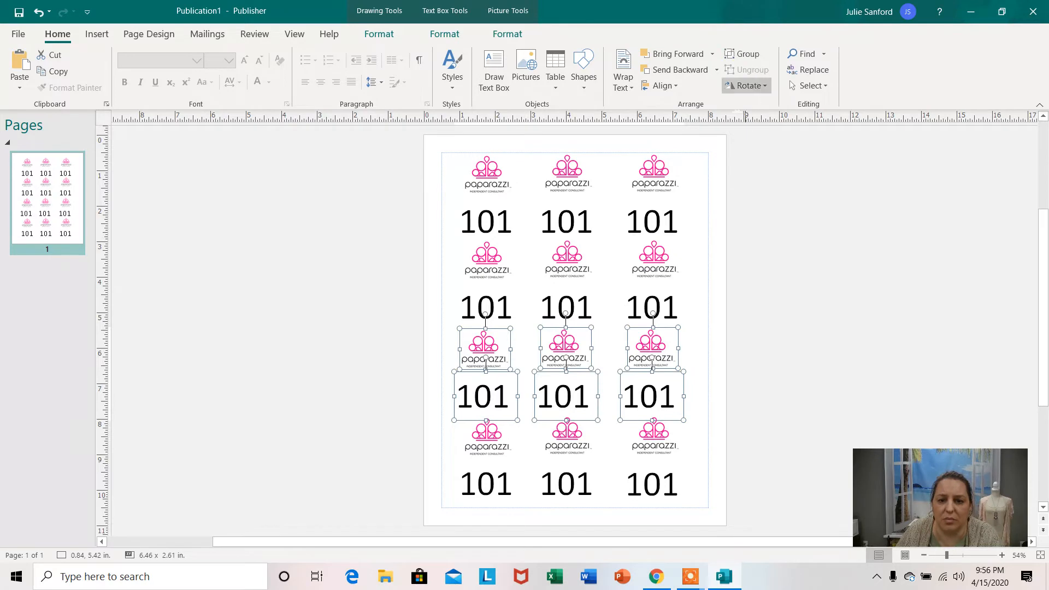
left_click(566, 446)
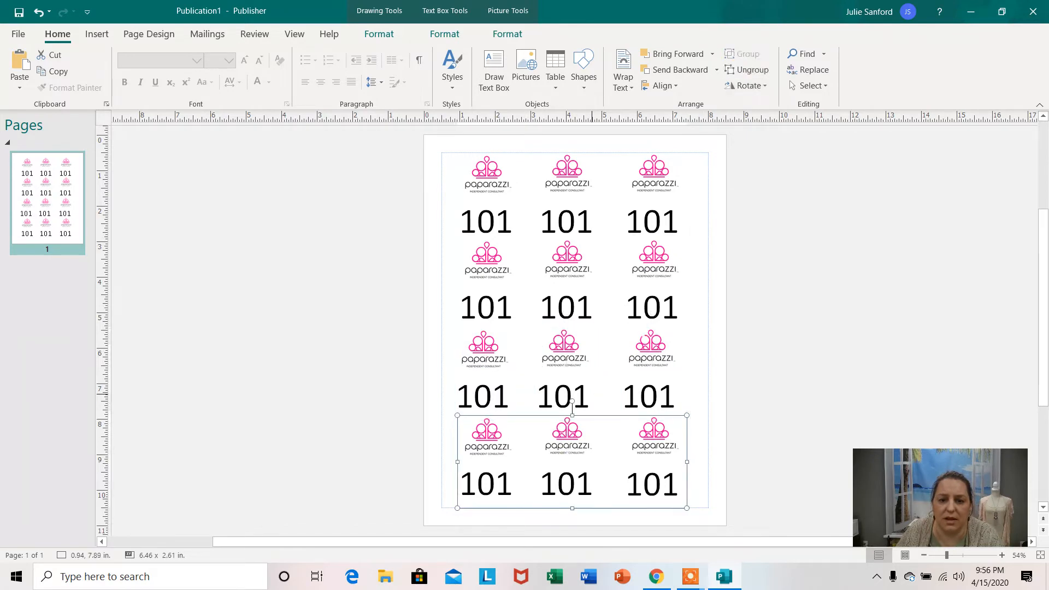
left_click(763, 74)
left_click(801, 238)
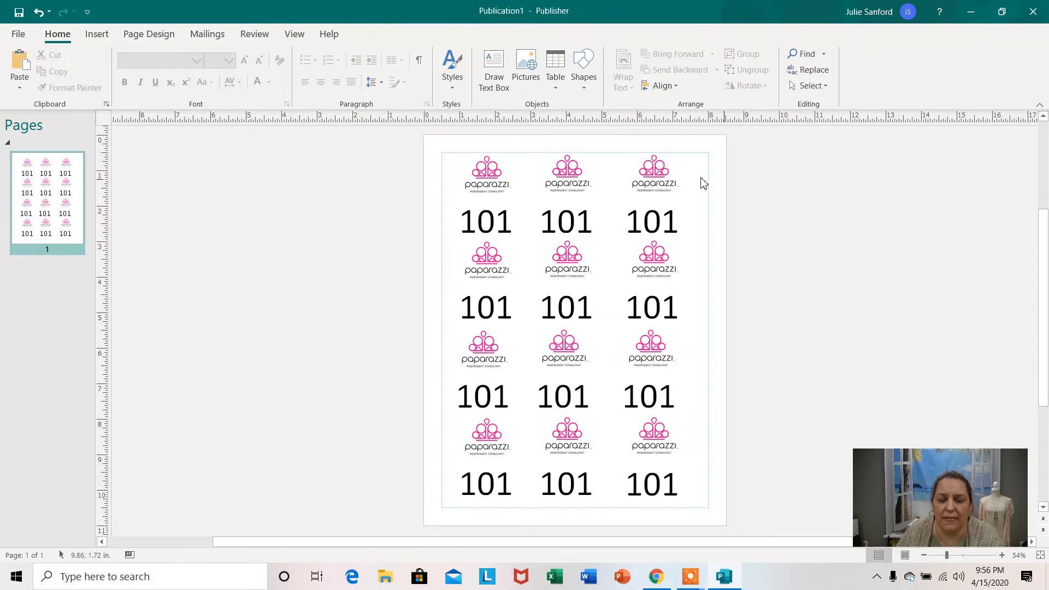
Change the second and third numbers in the first row to 102 and 103.
left_click(505, 223)
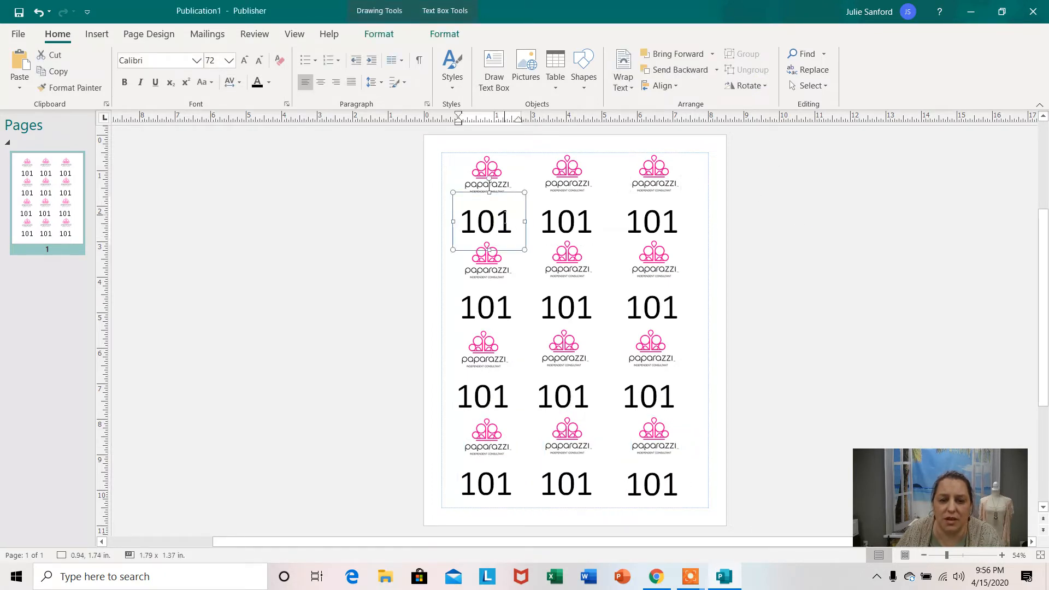
left_click(598, 220)
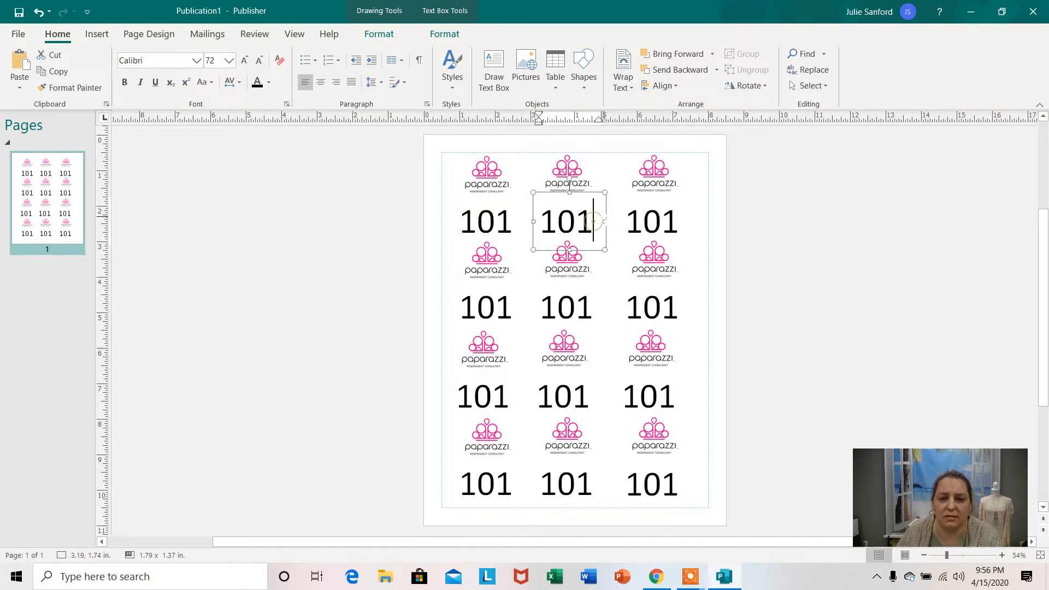
key("BackSpace")
type("2")
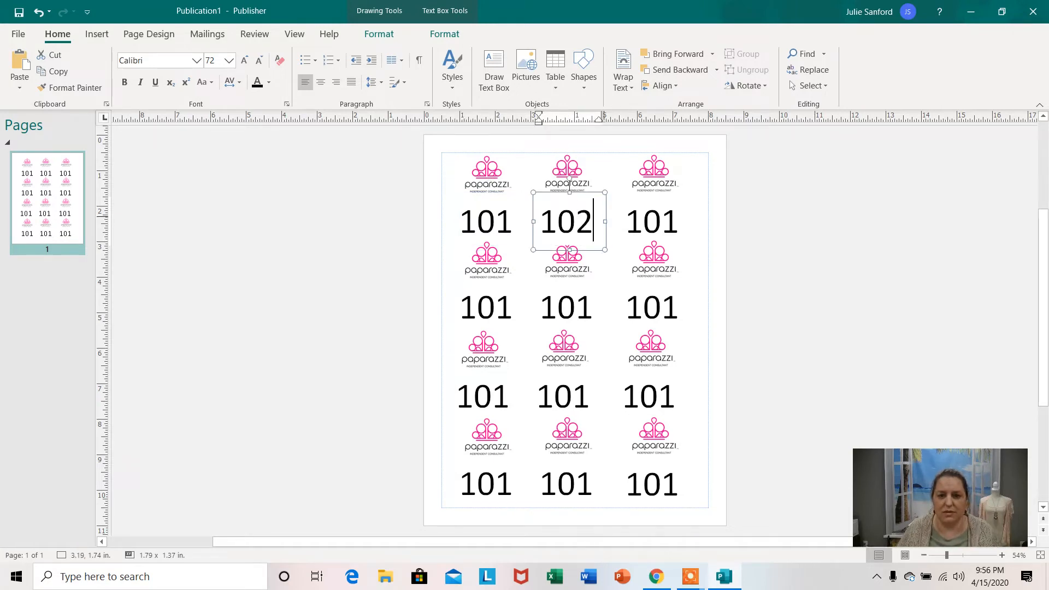
left_click(677, 216)
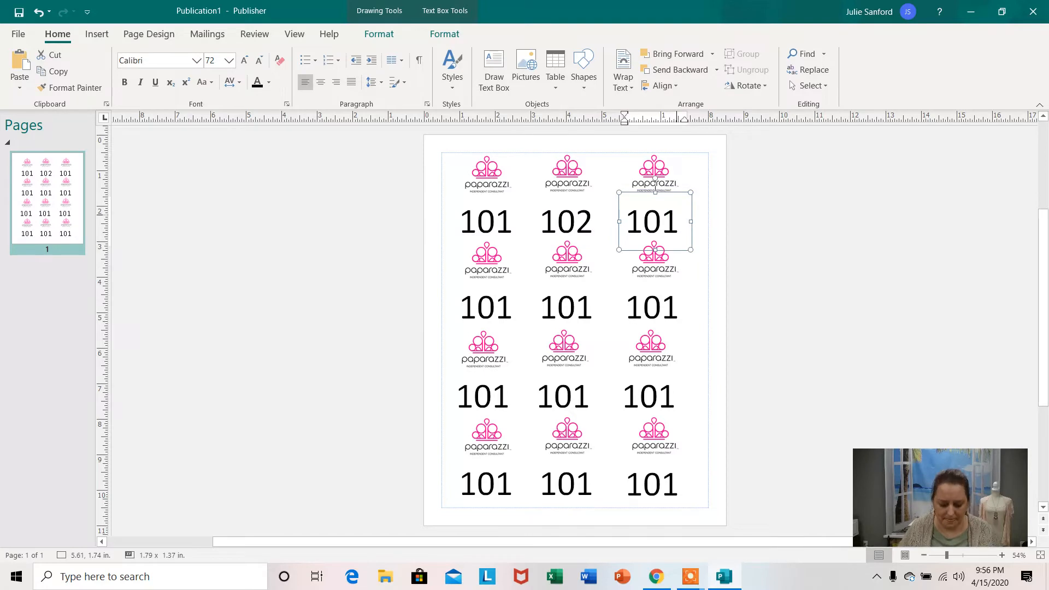
key("BackSpace")
type("3")
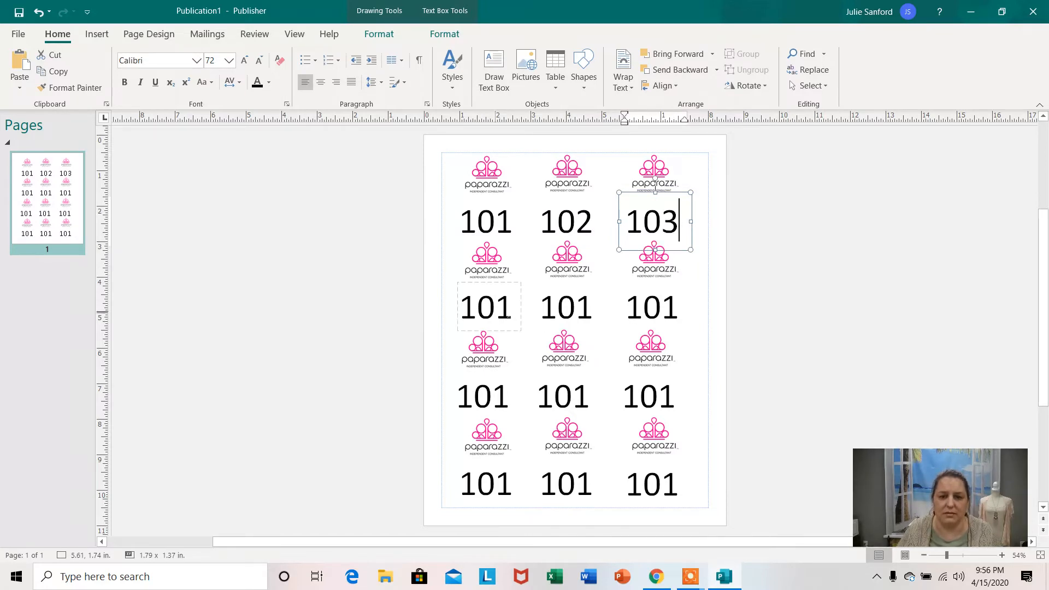
Change the three numbers in the second row to 104, 105 and 106.
left_click(508, 311)
key("BackSpace")
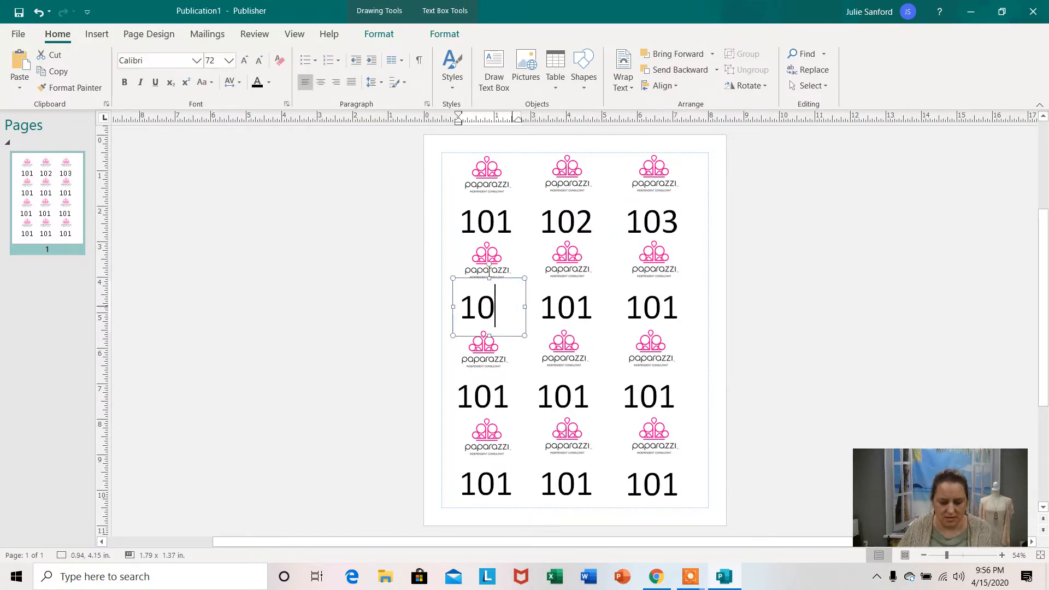
type("4")
left_click(589, 305)
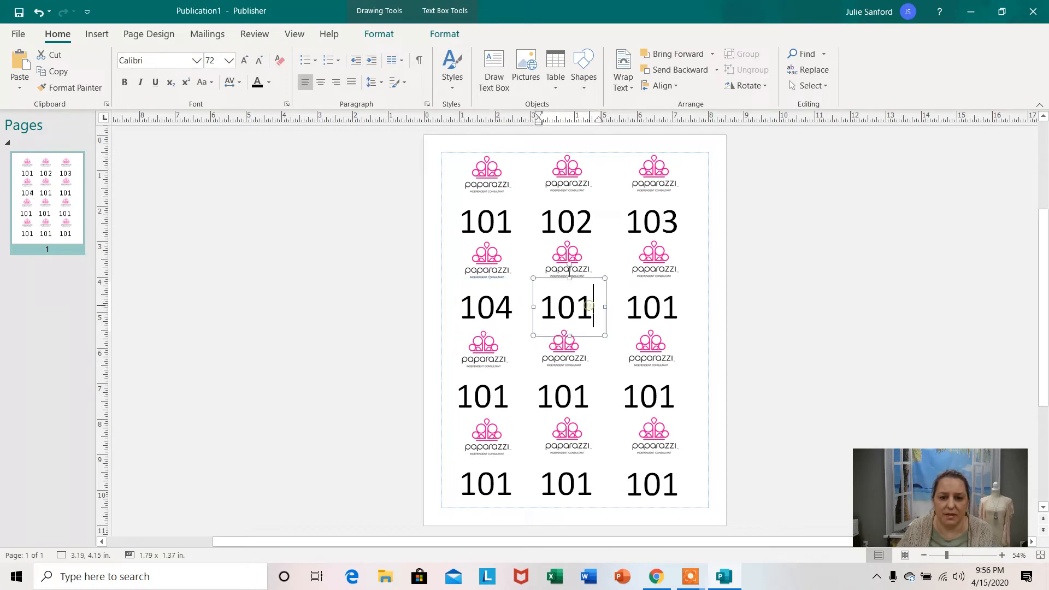
key("BackSpace")
type("5")
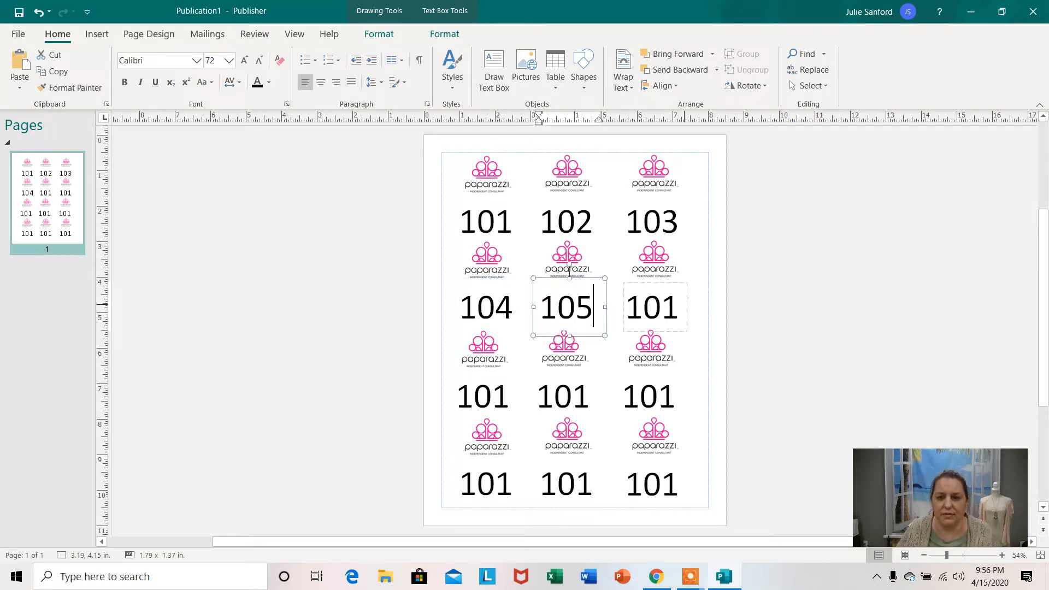
left_click(678, 305)
key("BackSpace")
type("6")
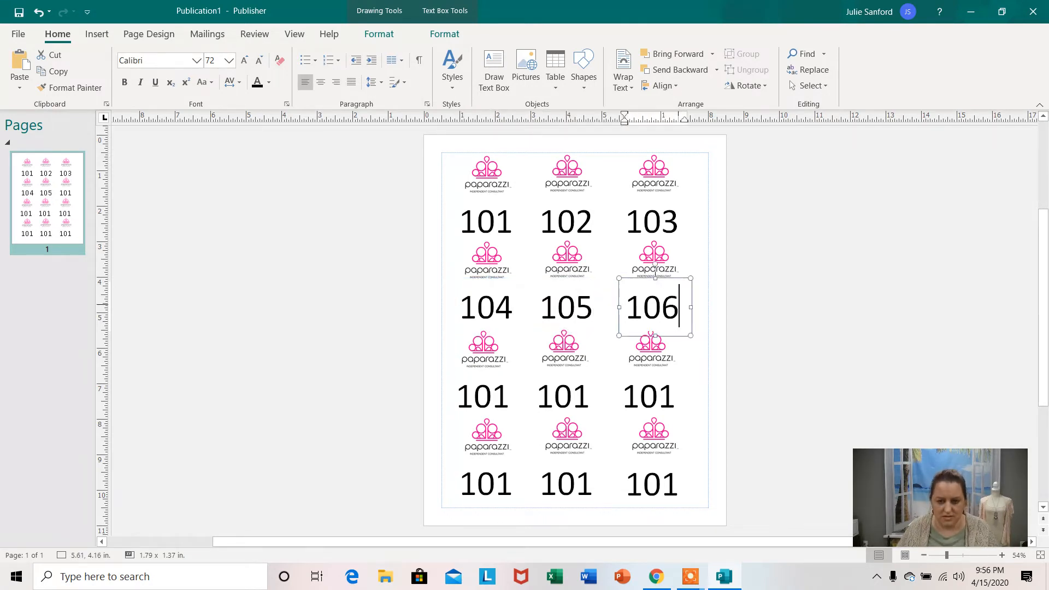
Change the three numbers in the third row to 107, 108 and 109.
left_click(509, 395)
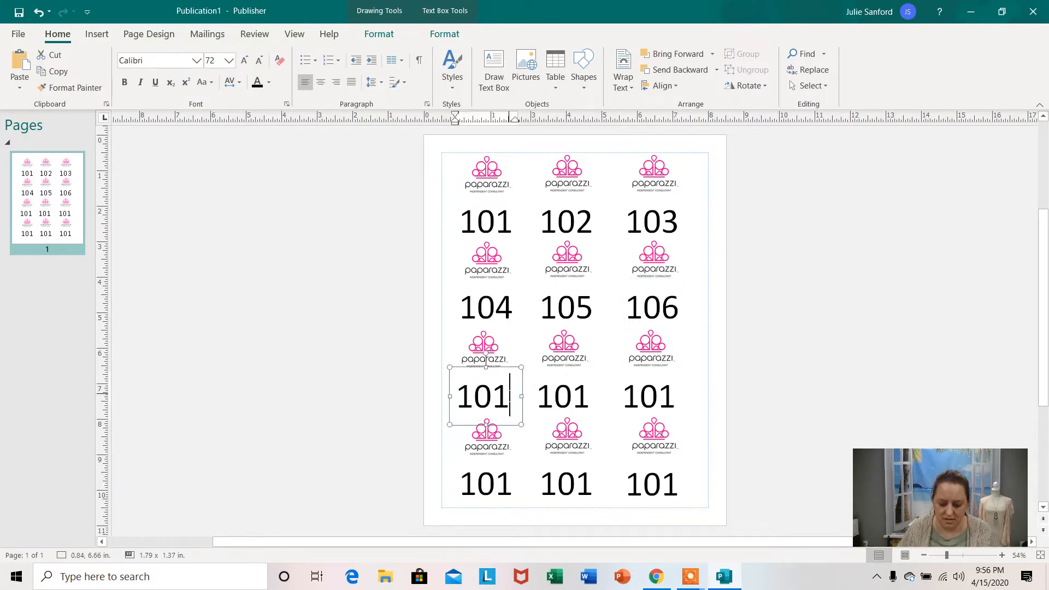
key("BackSpace")
type("7")
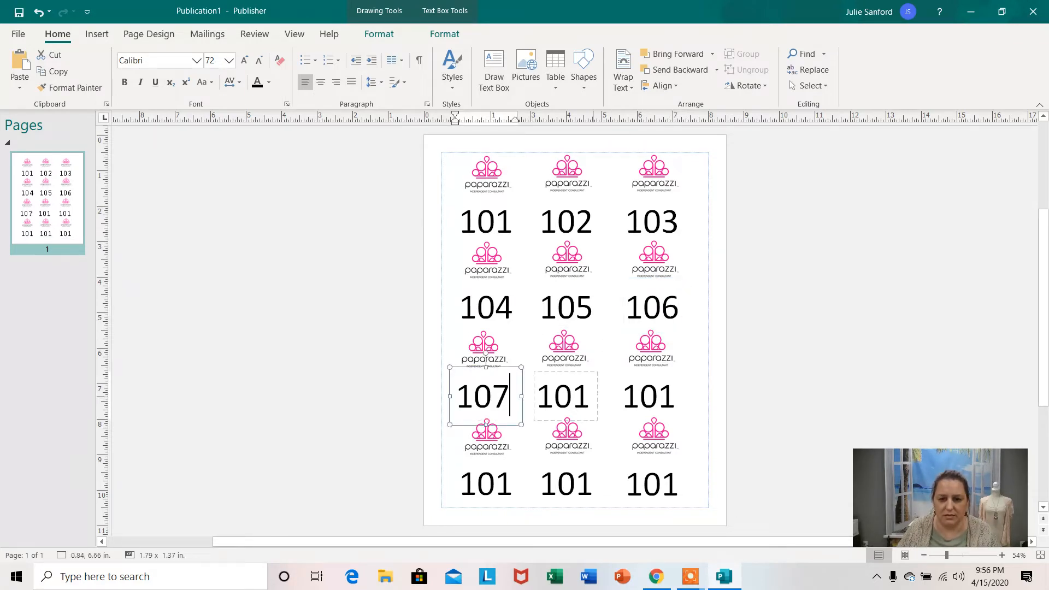
left_click(588, 398)
key("BackSpace")
type("8")
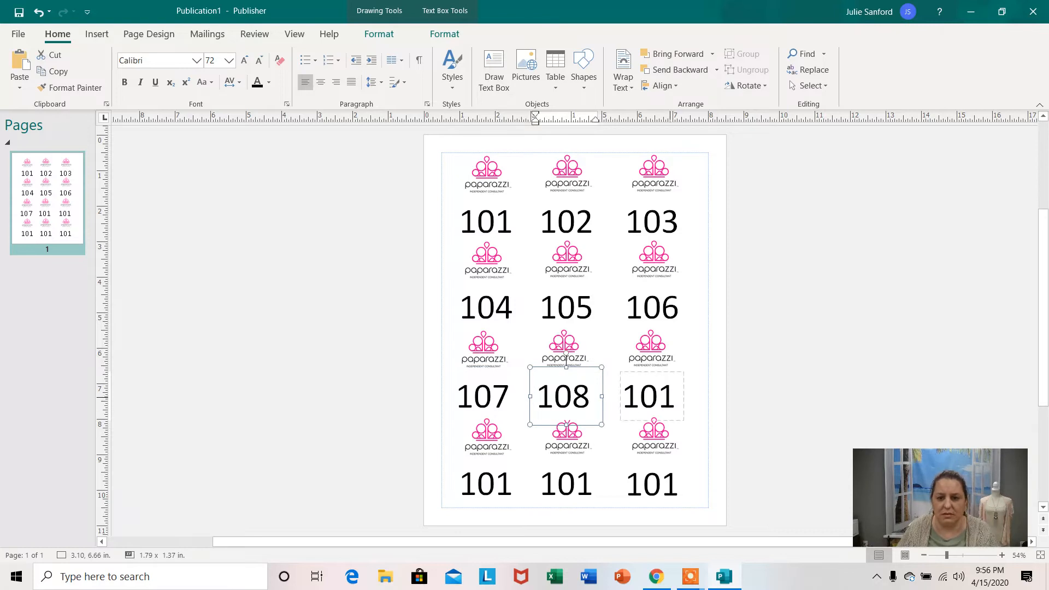
left_click(675, 396)
key("BackSpace")
type("9")
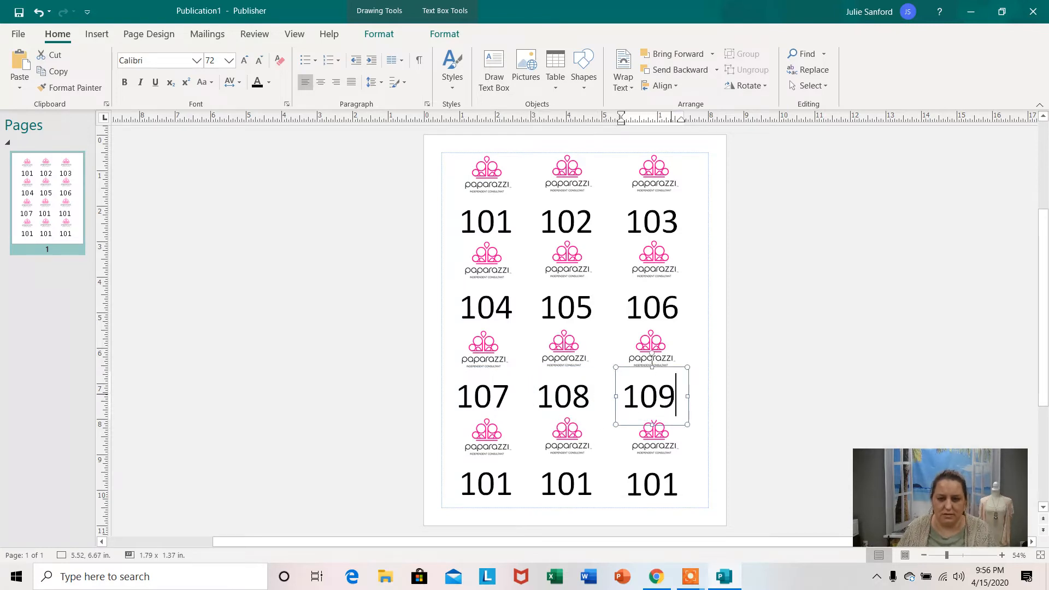
Change the three numbers in the fourth row to 110, 111 and 112.
left_click(512, 488)
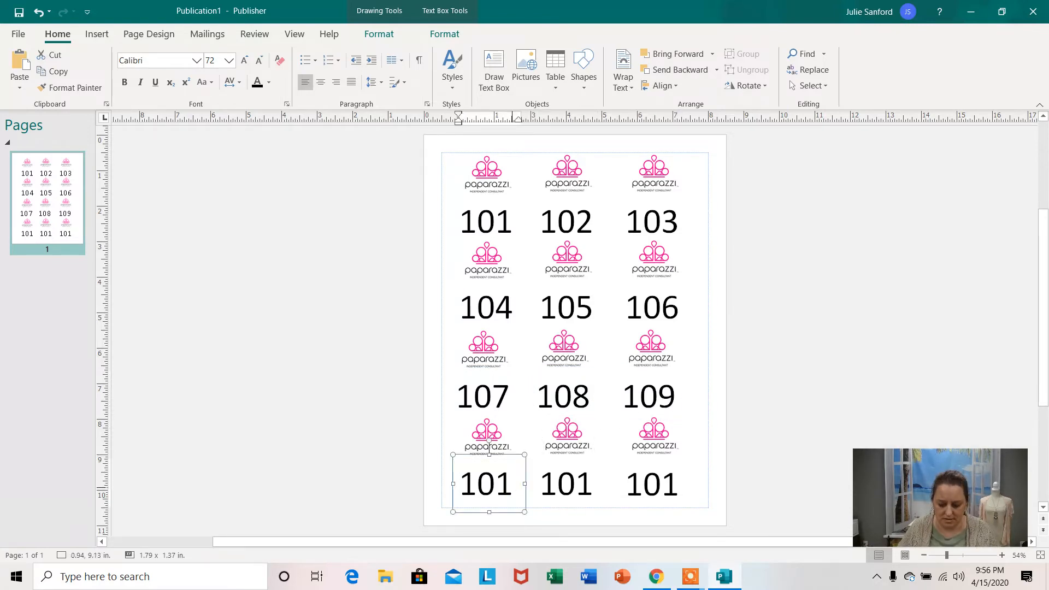
key("BackSpace")
key("BackSpace")
type("10")
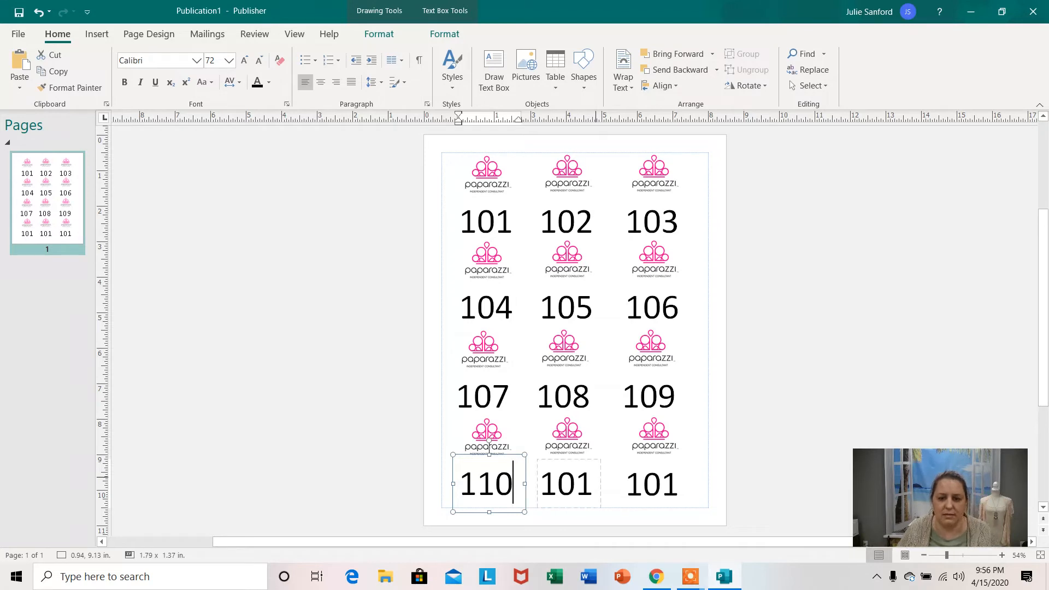
left_click(595, 478)
key("BackSpace")
key("BackSpace")
type("11")
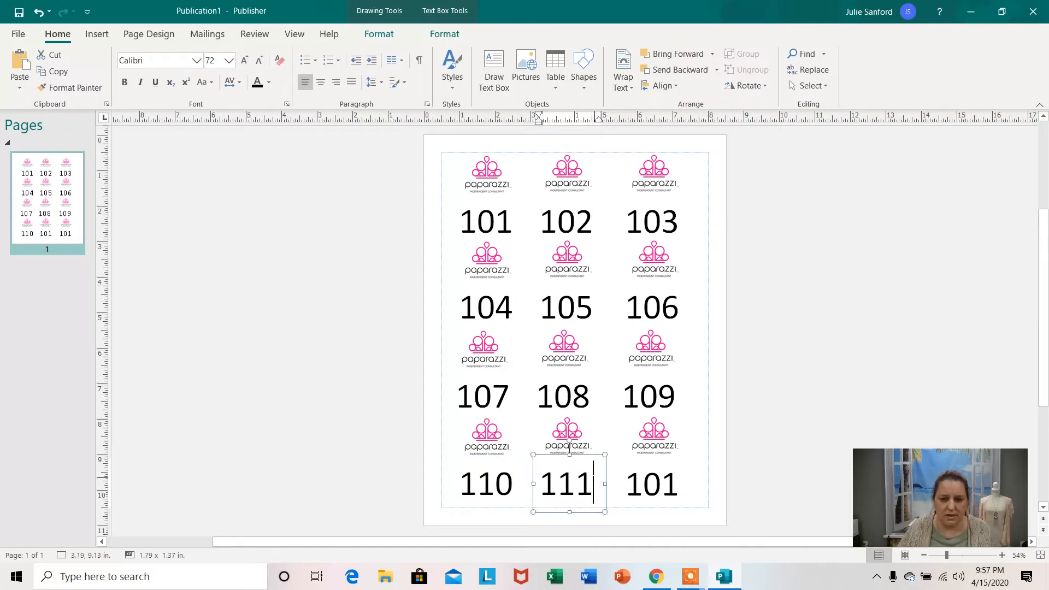
left_click(682, 483)
key("BackSpace")
key("BackSpace")
type("12")
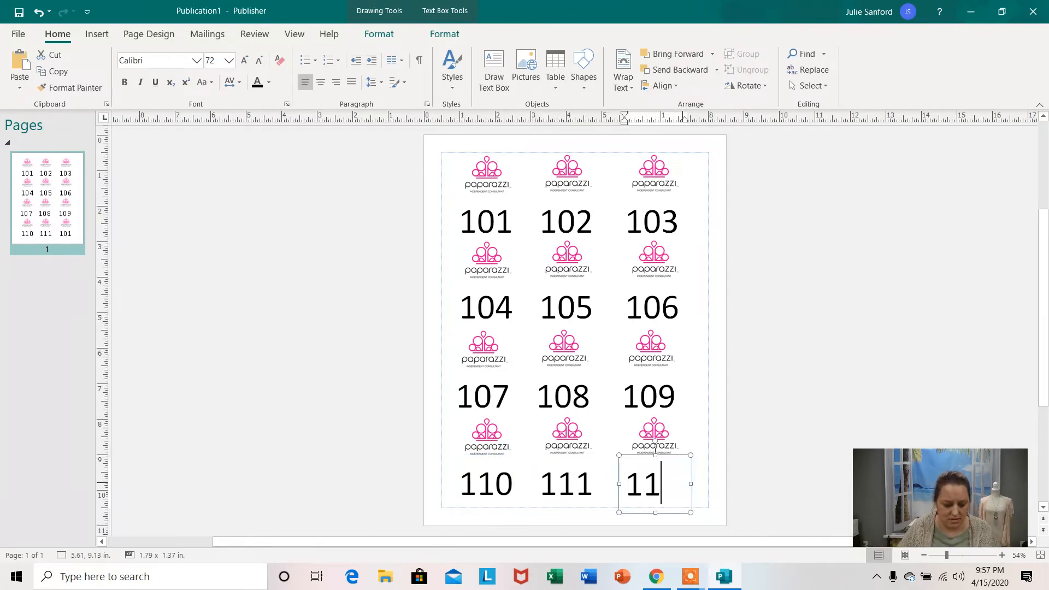
left_click(803, 324)
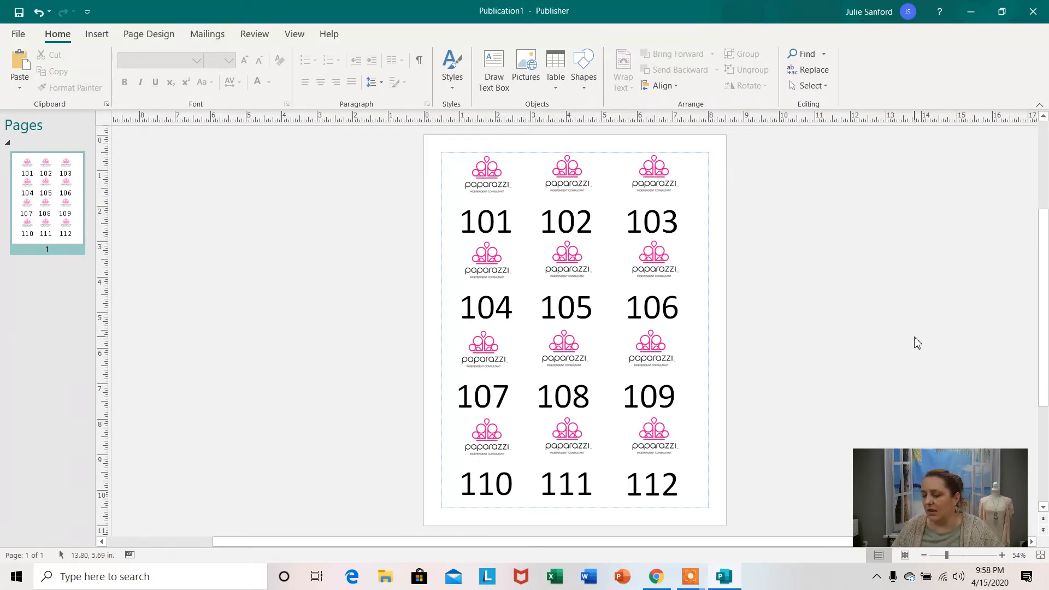
Start saving the publication to the Desktop folder, entering the file name Medium size speed live numbers 101-112.
left_click(18, 37)
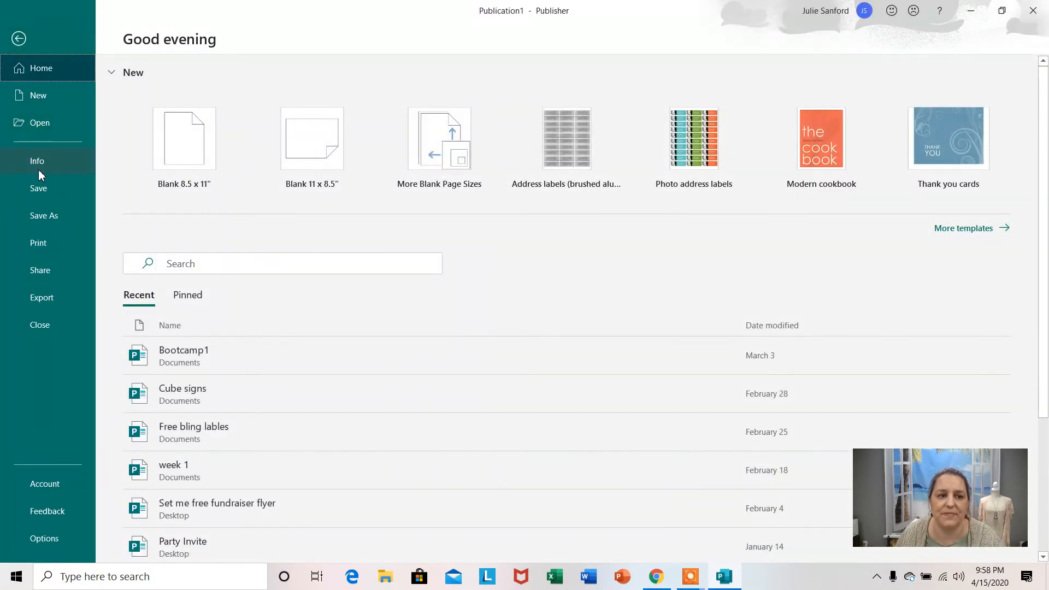
left_click(47, 218)
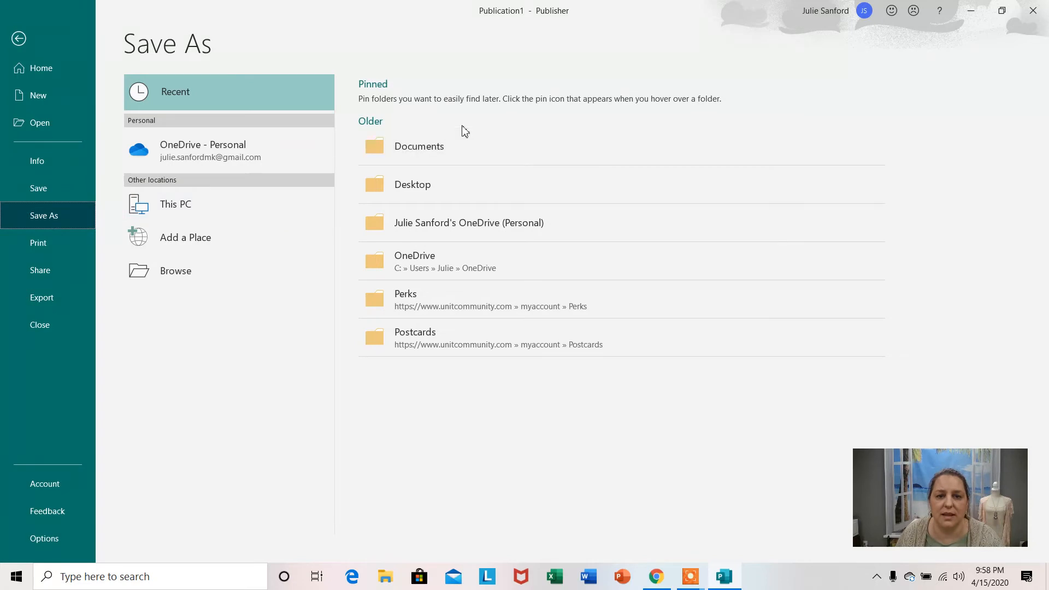
left_click(418, 186)
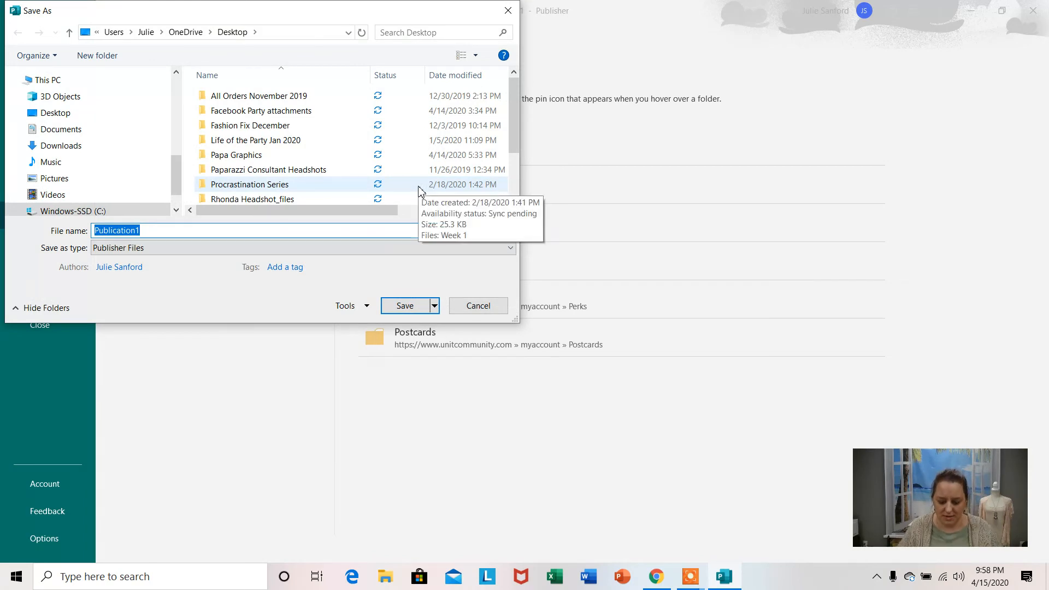
key("BackSpace")
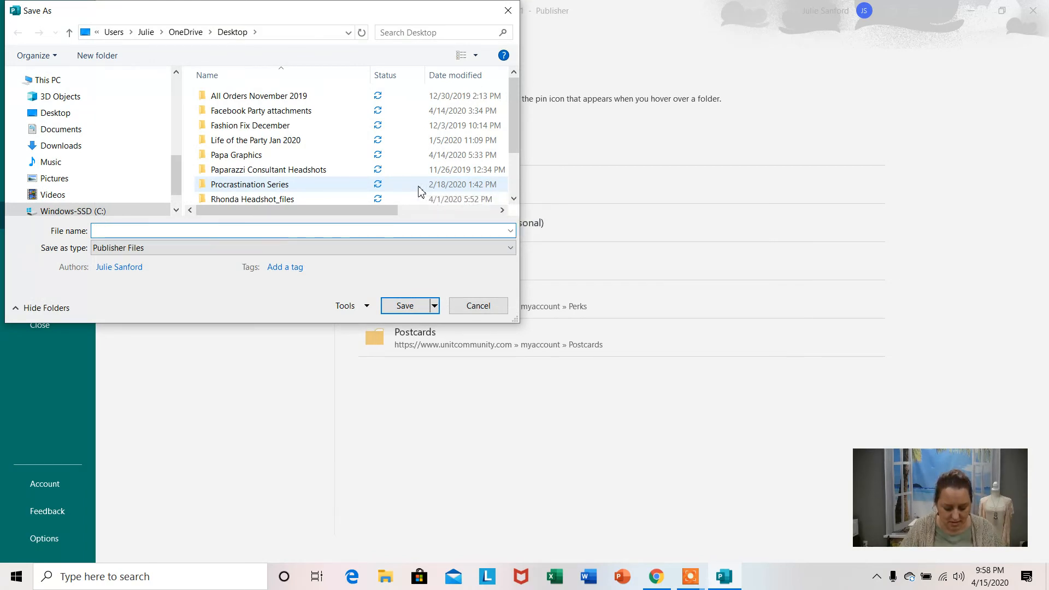
type("Medium ")
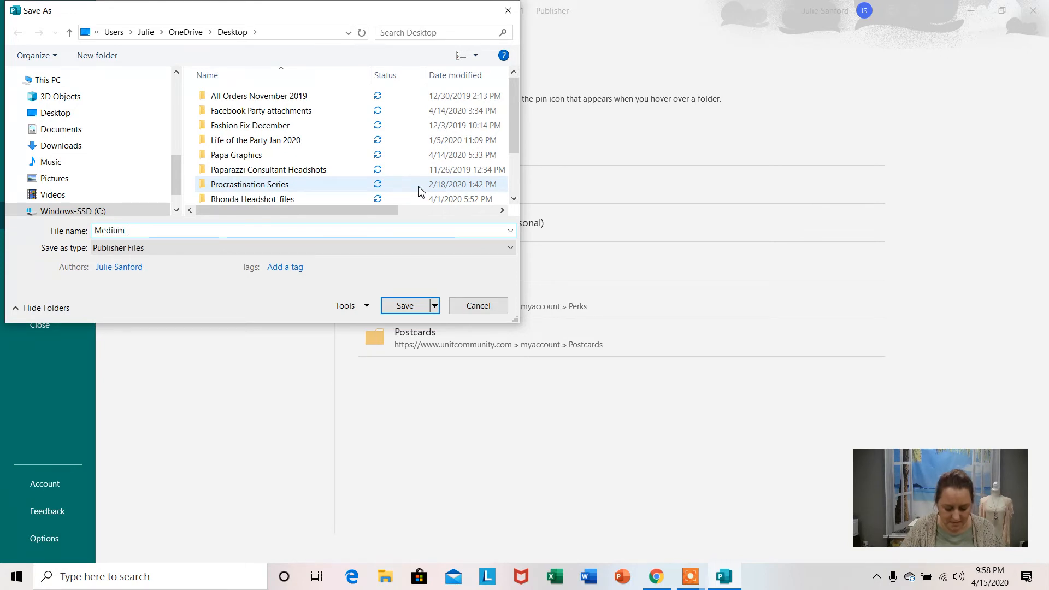
type("size ")
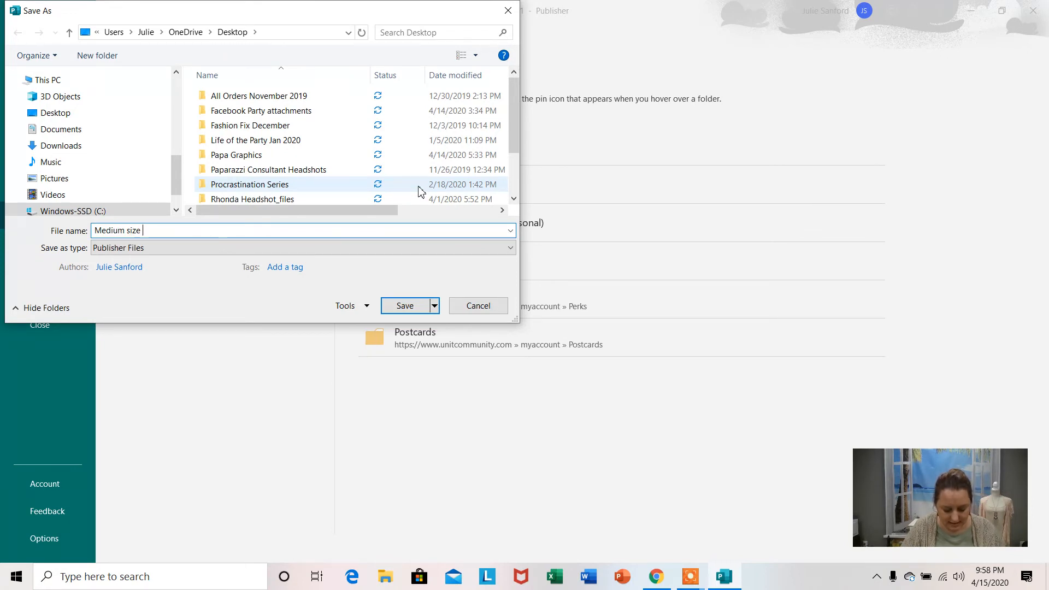
type("speed li")
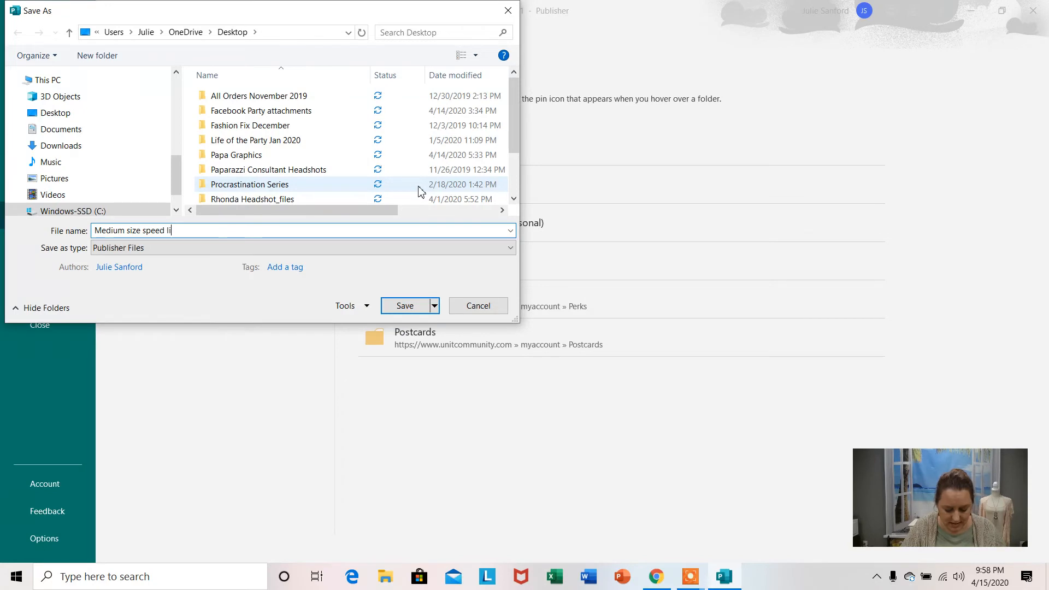
type("ve numbers")
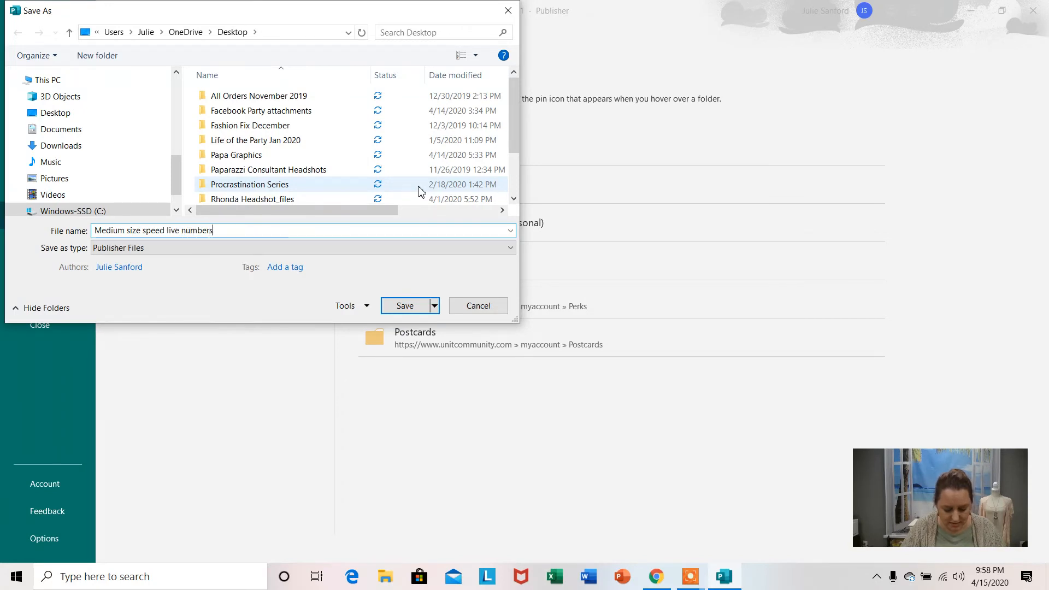
type(" 101-112")
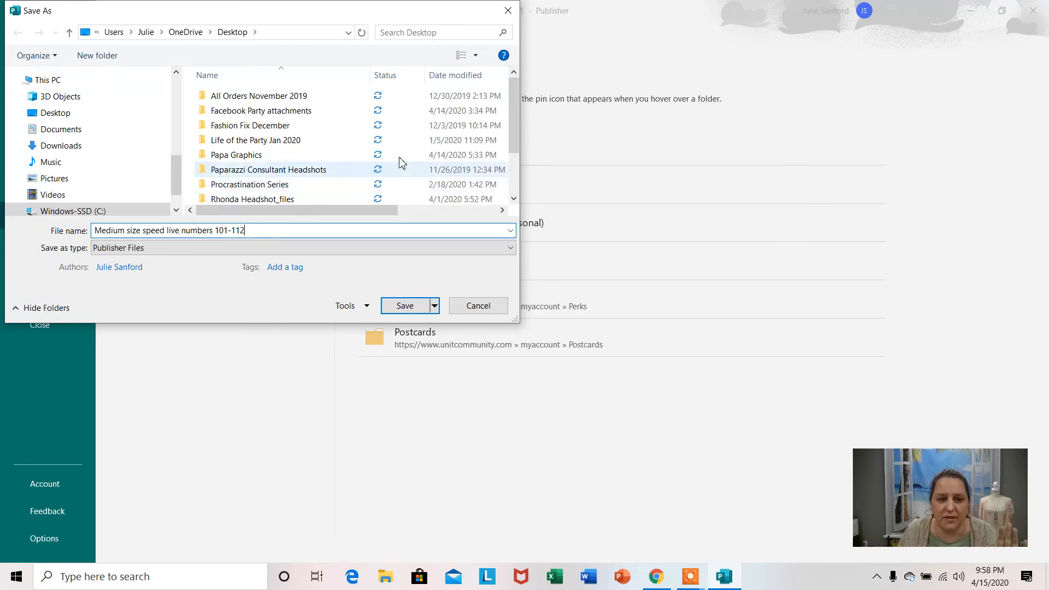
Revise the file name to Medium size forward facing 101-112 and save the publication.
left_click(214, 230)
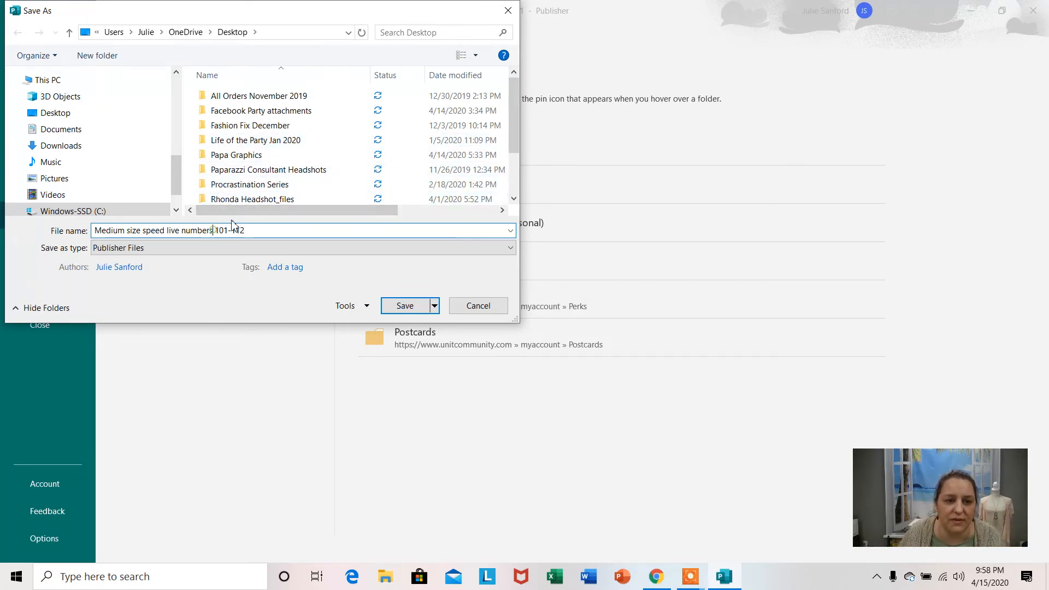
key("BackSpace")
key("BackSpace")
key("BackSpace")
key("BackSpace")
key("BackSpace")
key("BackSpace")
key("BackSpace")
key("BackSpace")
key("BackSpace")
key("BackSpace")
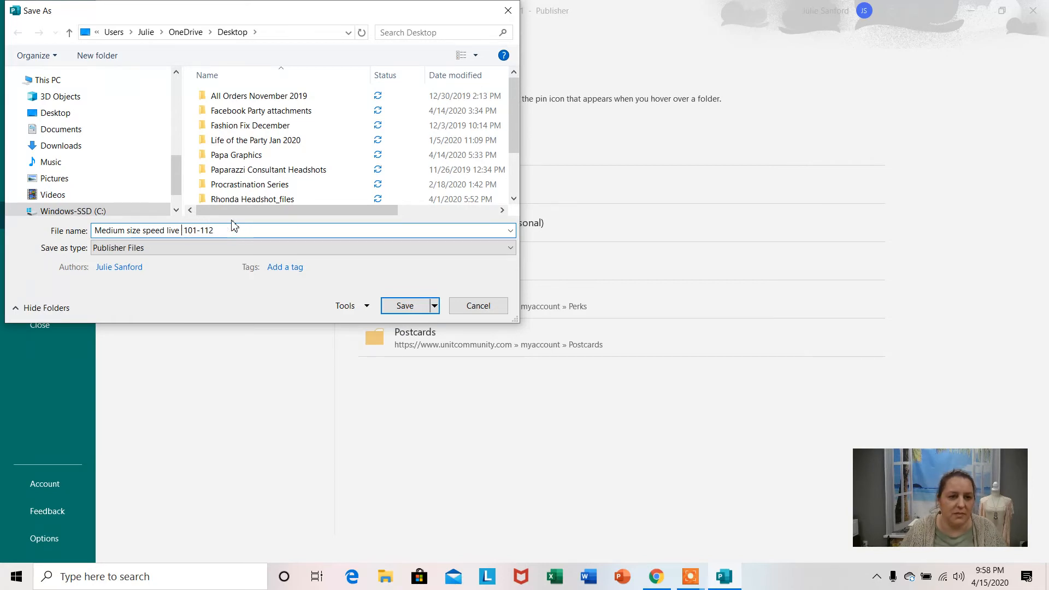
key("BackSpace")
key("BackSpace")
key("BackSpace")
key("BackSpace")
key("BackSpace")
key("BackSpace")
key("BackSpace")
key("BackSpace")
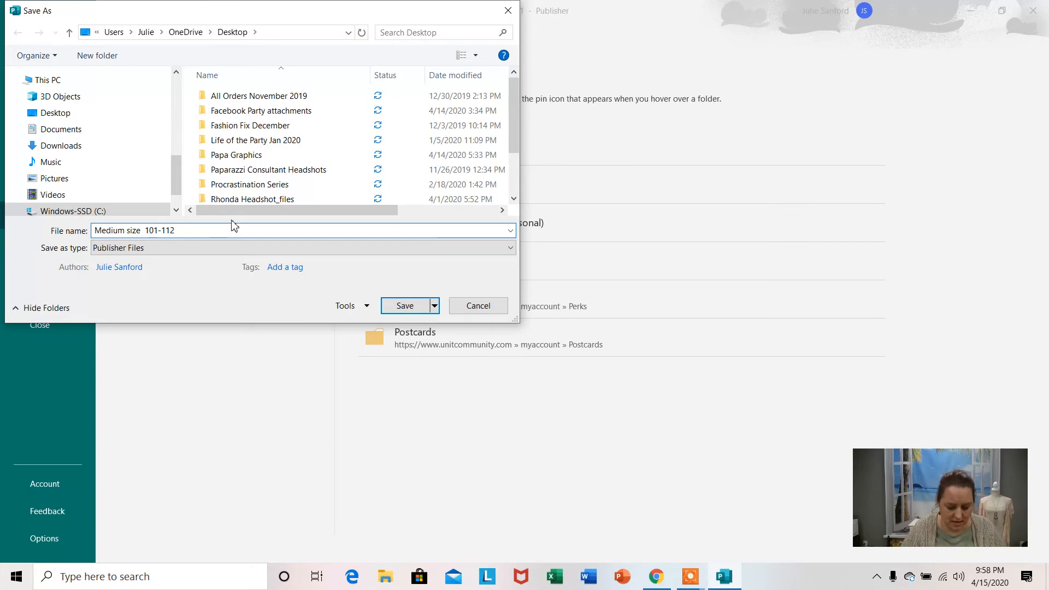
type("forwaard")
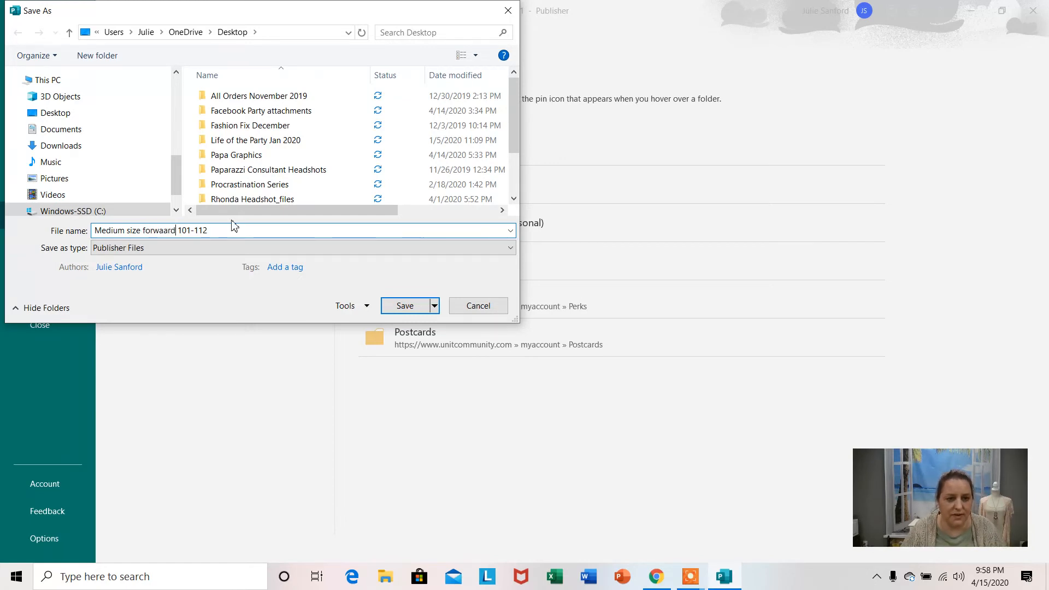
key("BackSpace")
key("BackSpace")
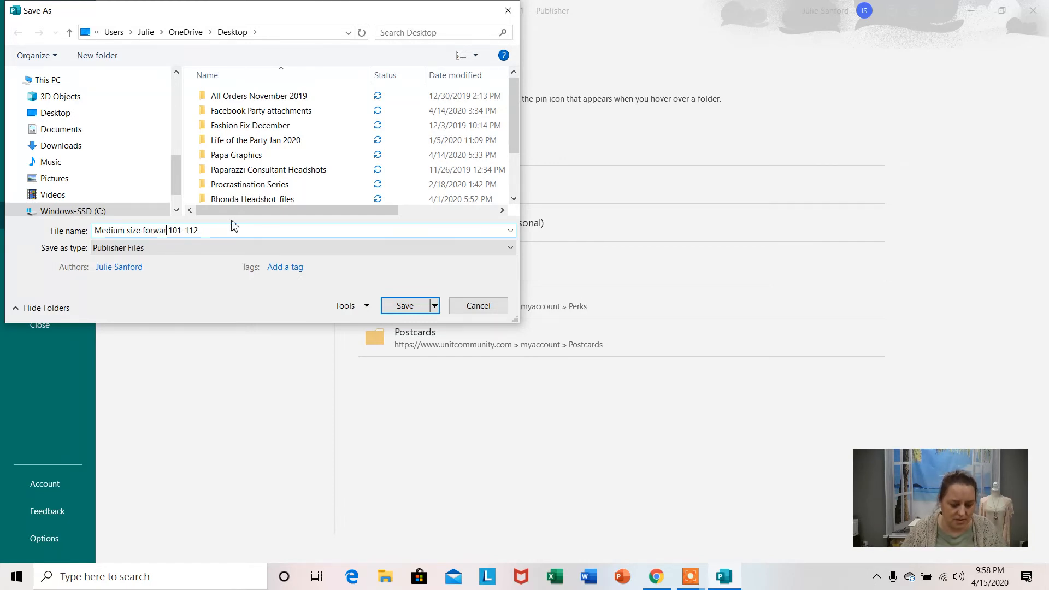
type("d faci")
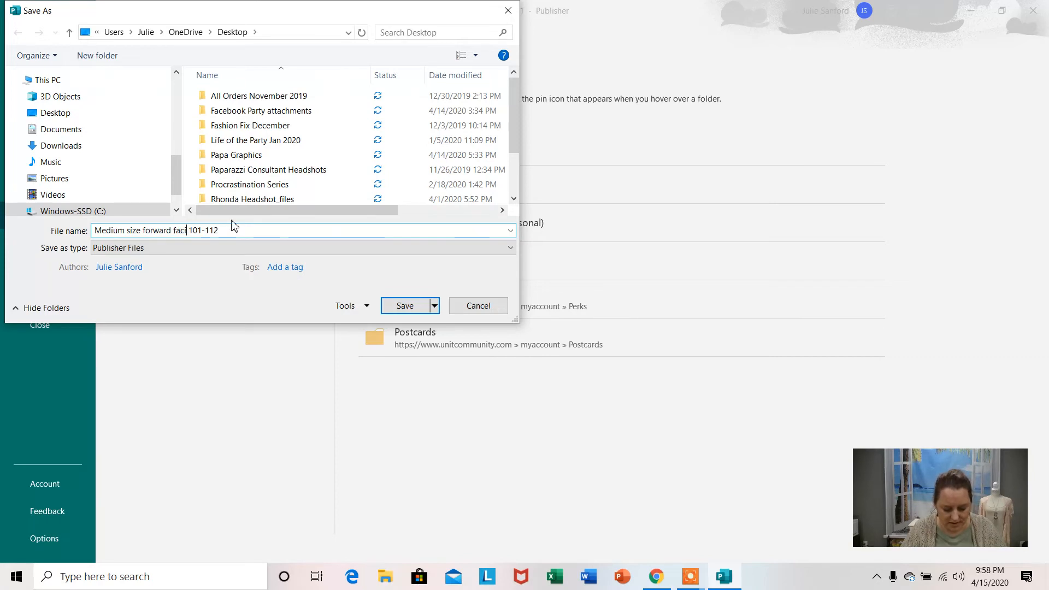
type("ng")
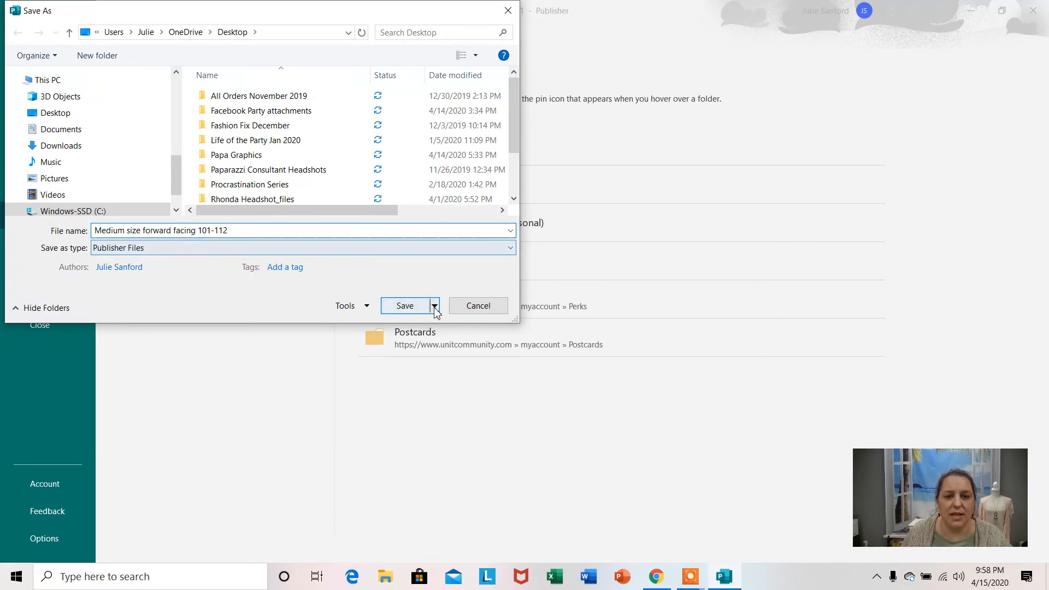
left_click(406, 306)
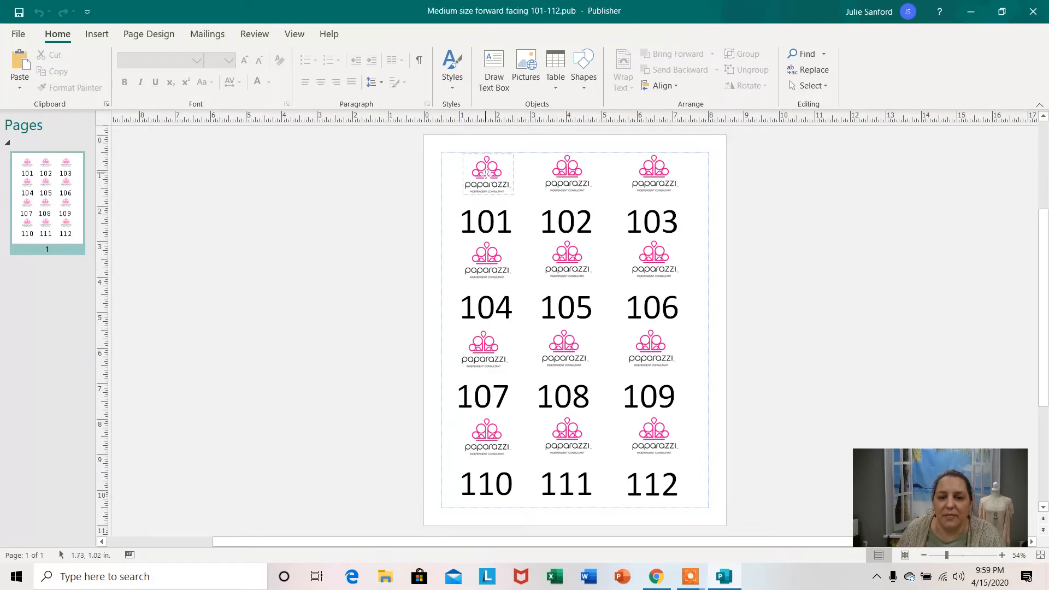
Mirror the logo above 101 by stretching it across itself to about 1.65 in wide, and try the same on the 101 text box.
left_click(487, 174)
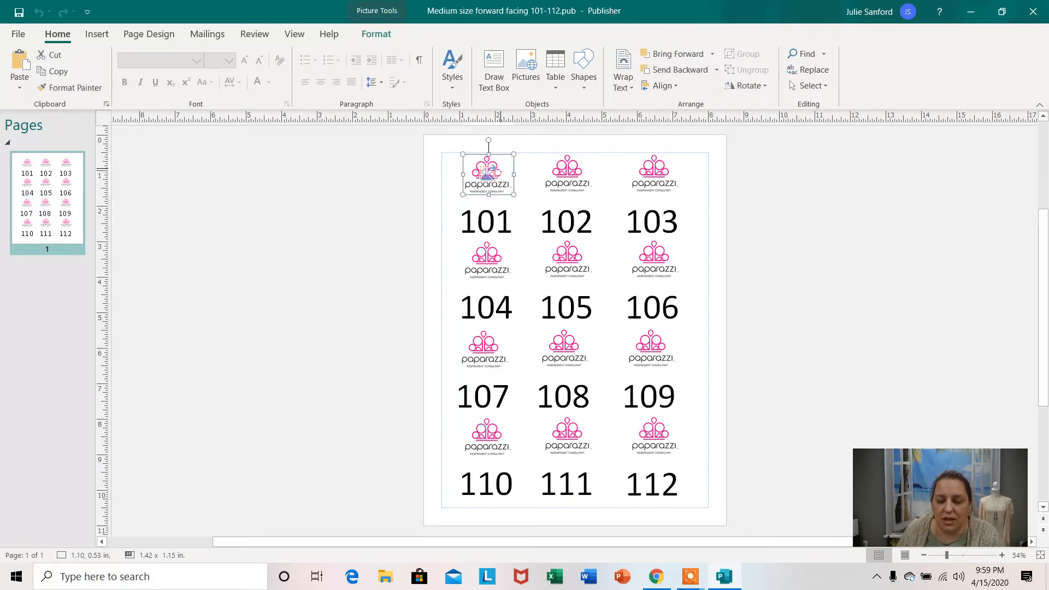
left_click_drag(514, 175, 404, 174)
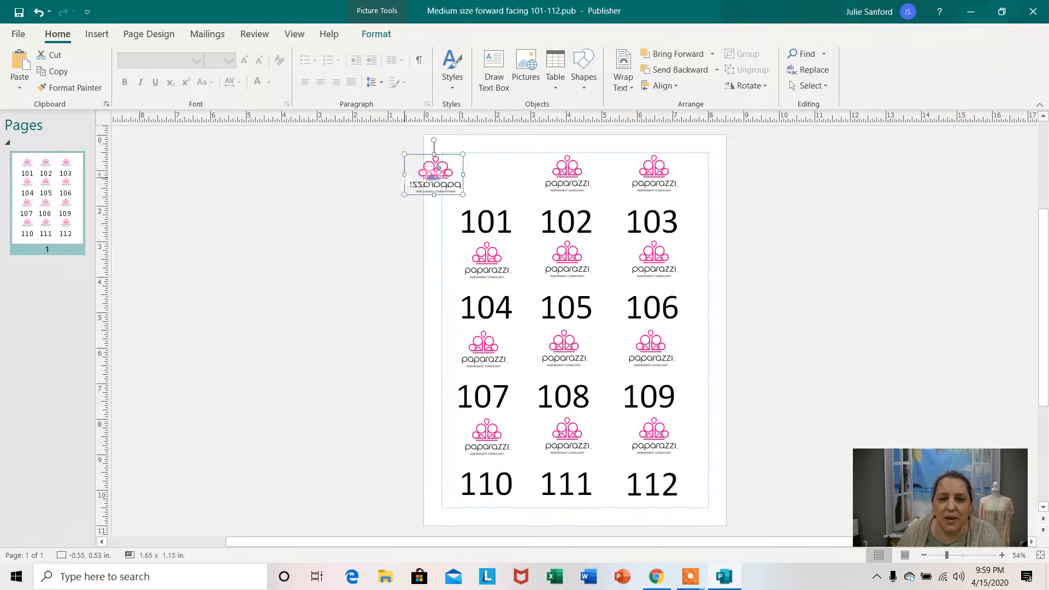
left_click(495, 221)
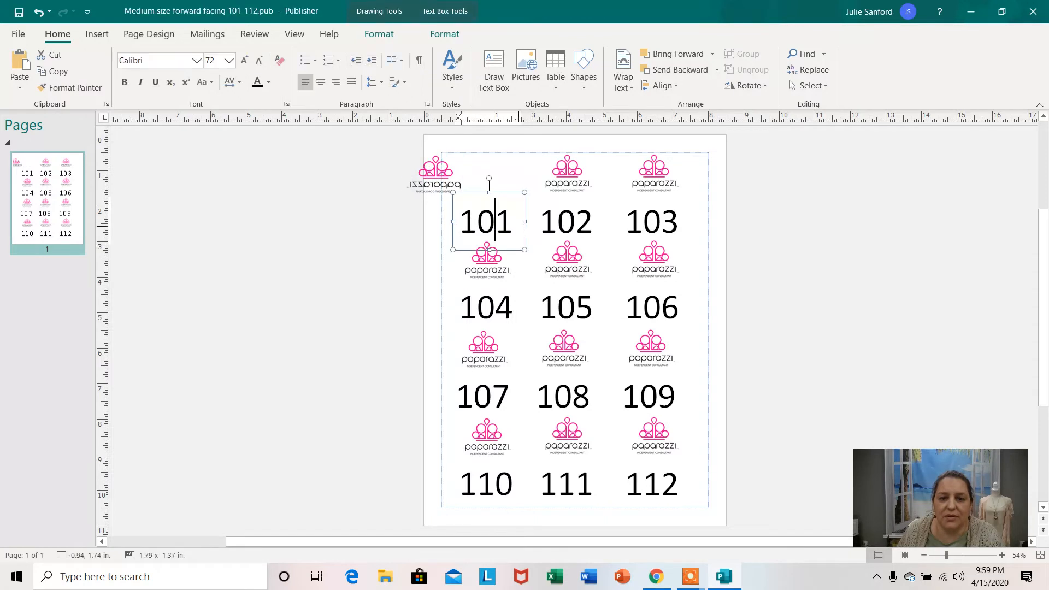
mouse_move(527, 221)
left_mouse_down()
mouse_move(404, 222)
mouse_move(517, 222)
left_mouse_up()
left_click(411, 230)
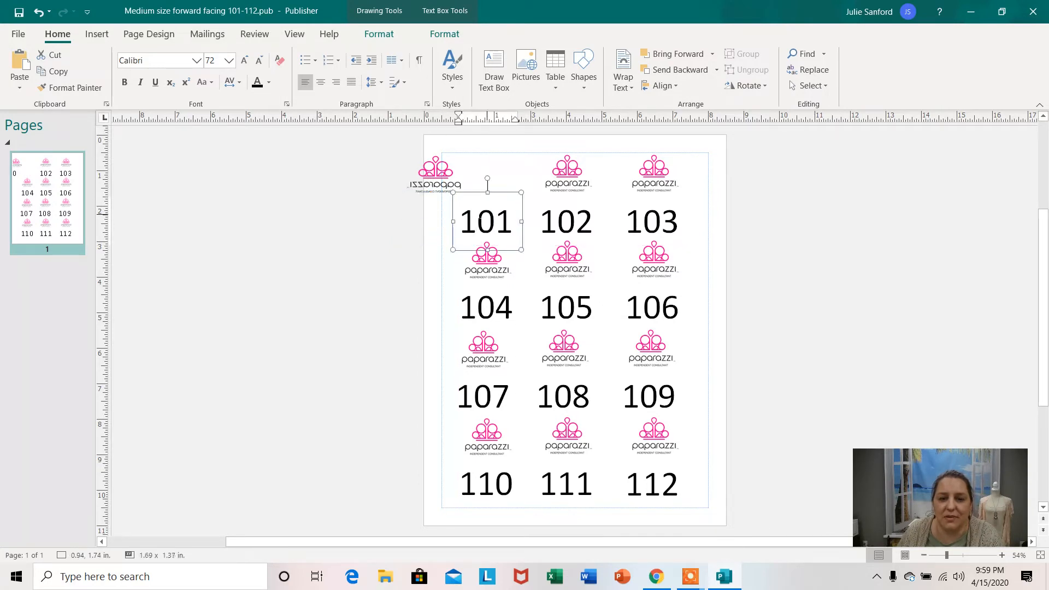
Flip the mirrored logo back to its normal orientation above 101, about 1.62 in wide.
left_click(435, 173)
left_click_drag(435, 173, 493, 174)
left_click(826, 216)
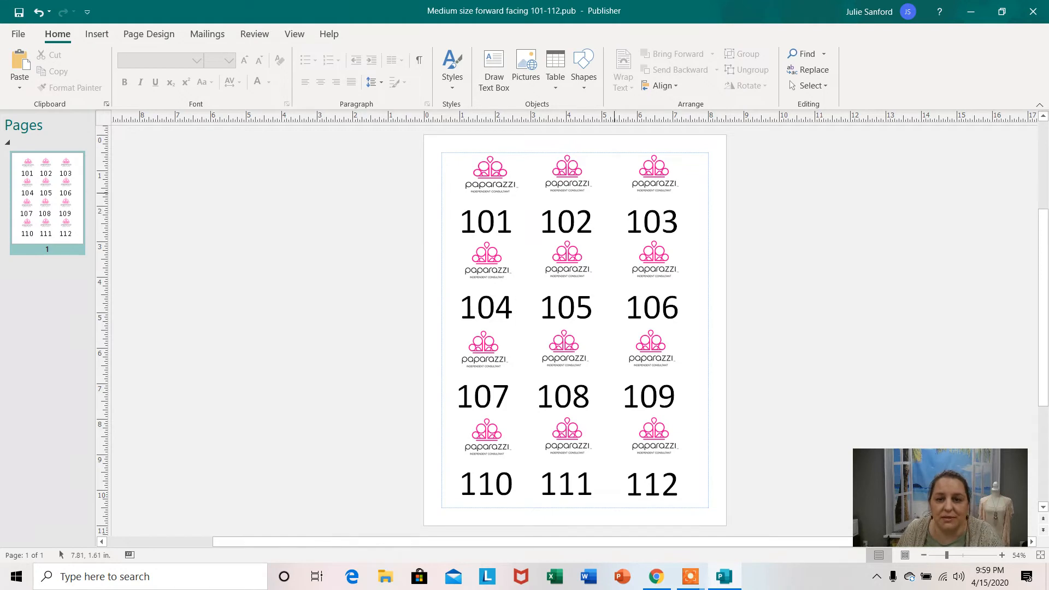
left_click(502, 174)
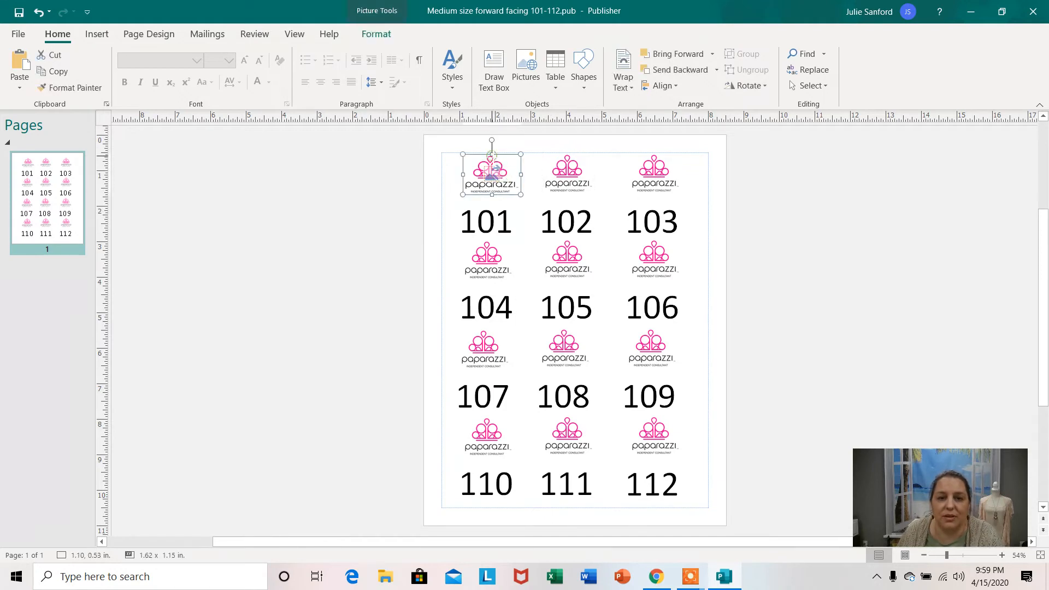
left_click(854, 225)
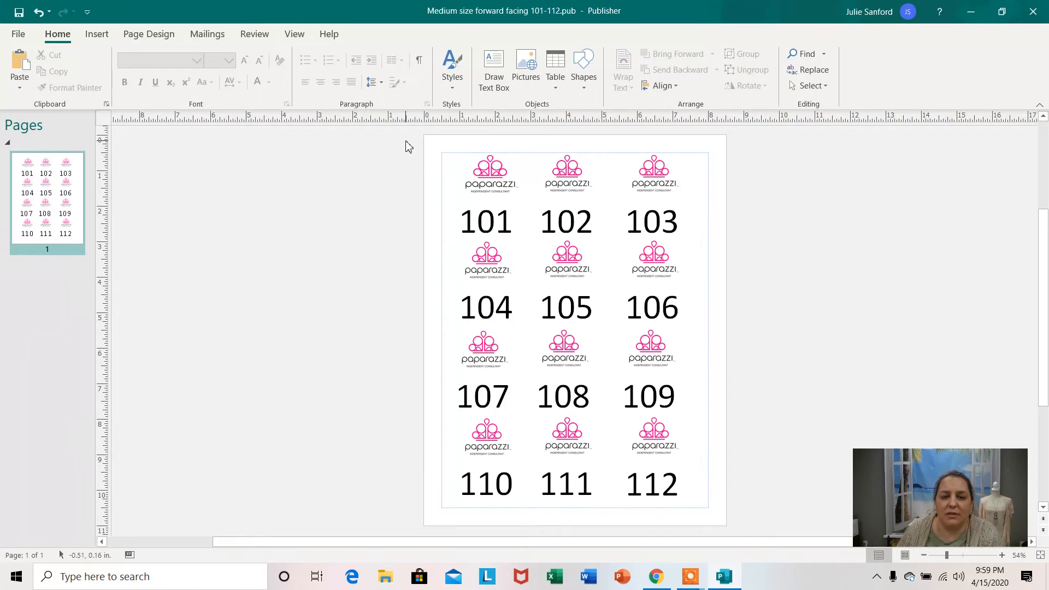
Select all logos and number text boxes on the page and group them into one object.
left_click_drag(406, 142, 754, 523)
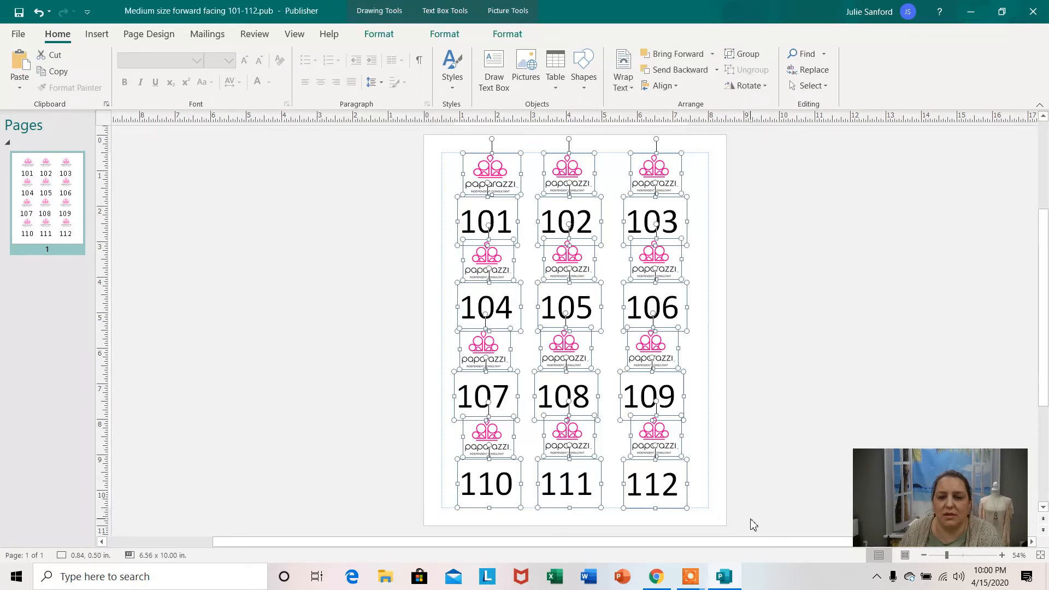
left_click(746, 54)
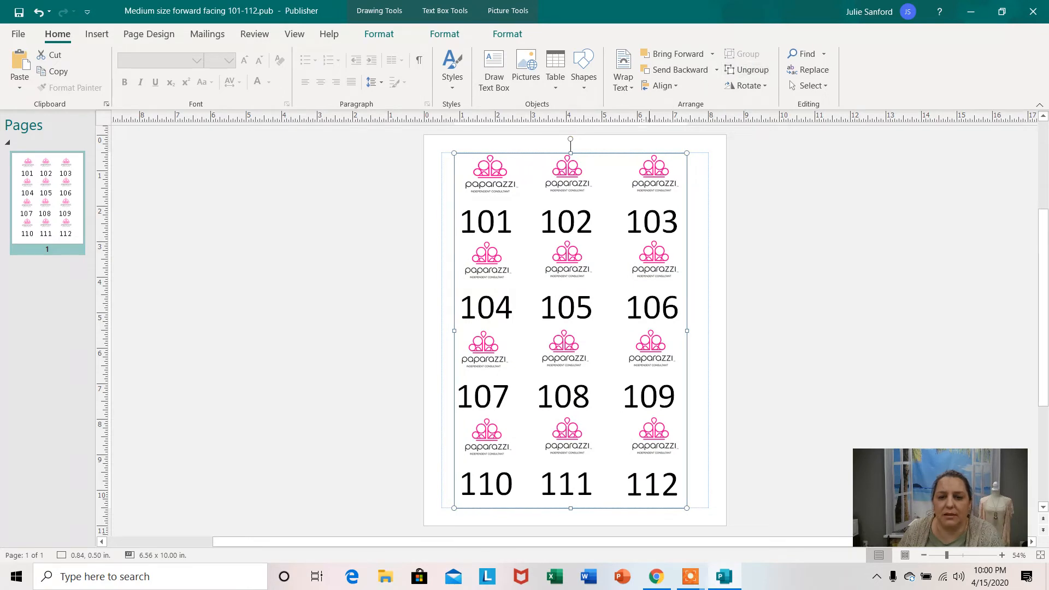
right_click(603, 166)
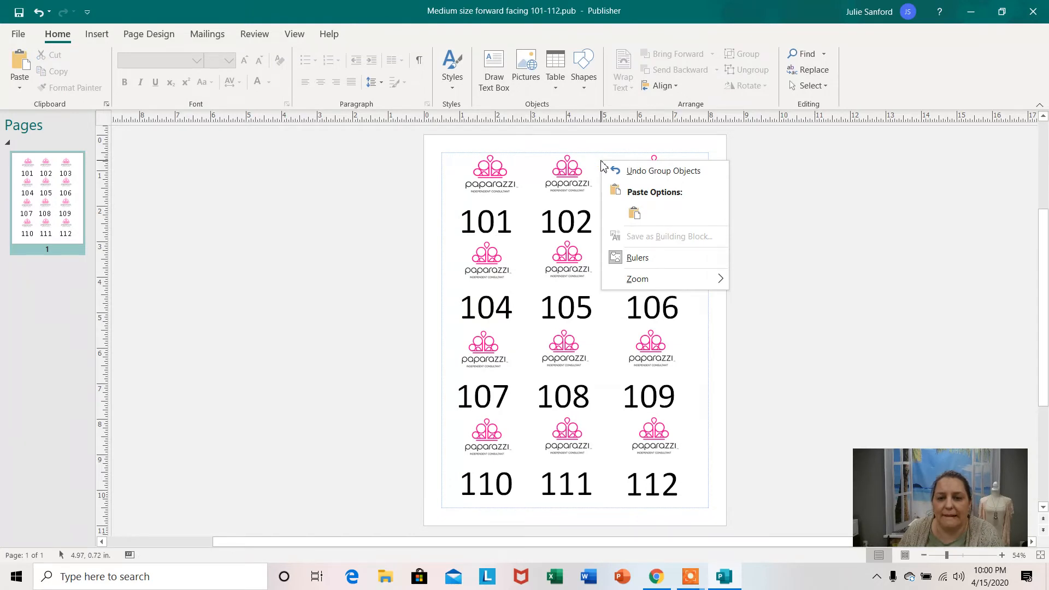
left_click(834, 224)
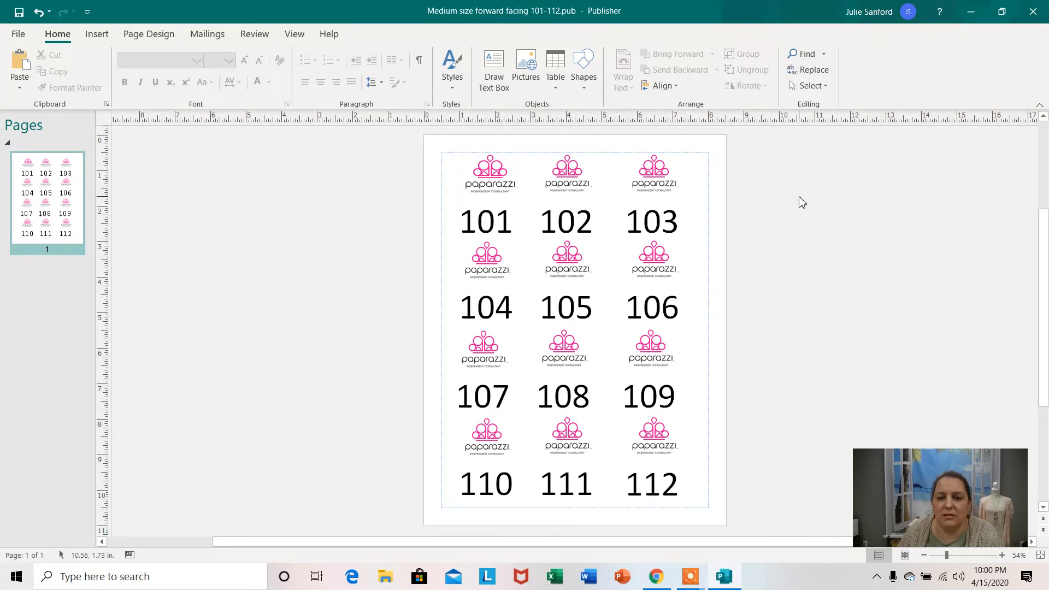
left_click(612, 225)
left_click(389, 141)
left_click_drag(403, 151, 752, 523)
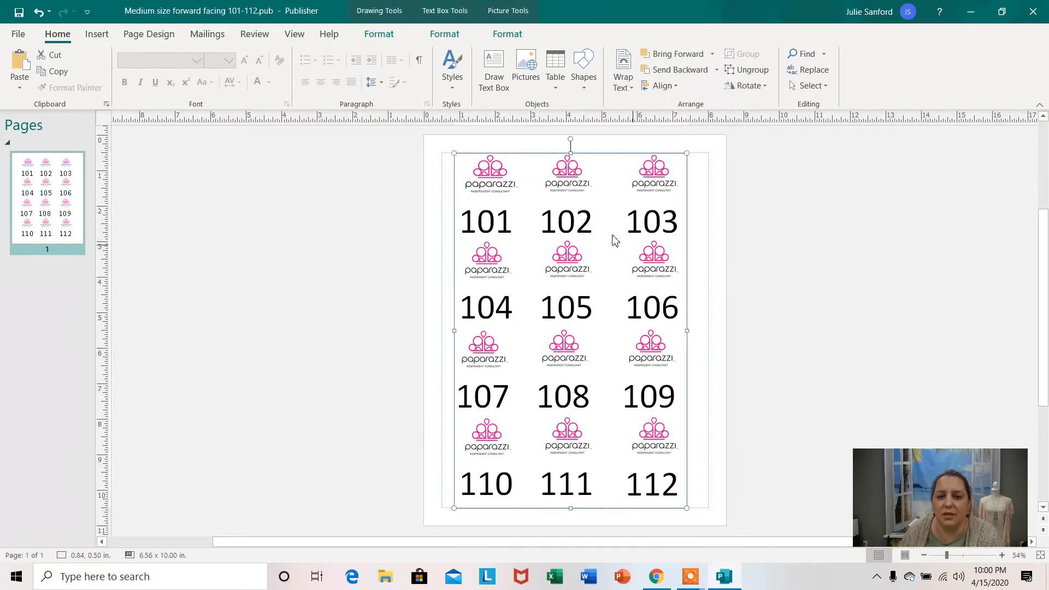
right_click(604, 179)
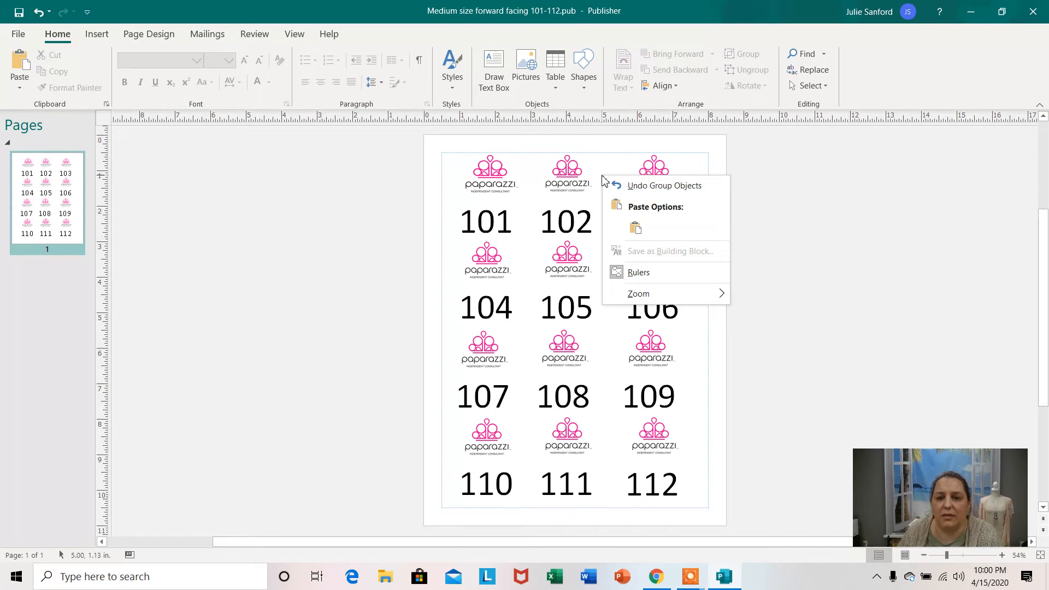
left_click(769, 203)
left_click(519, 170)
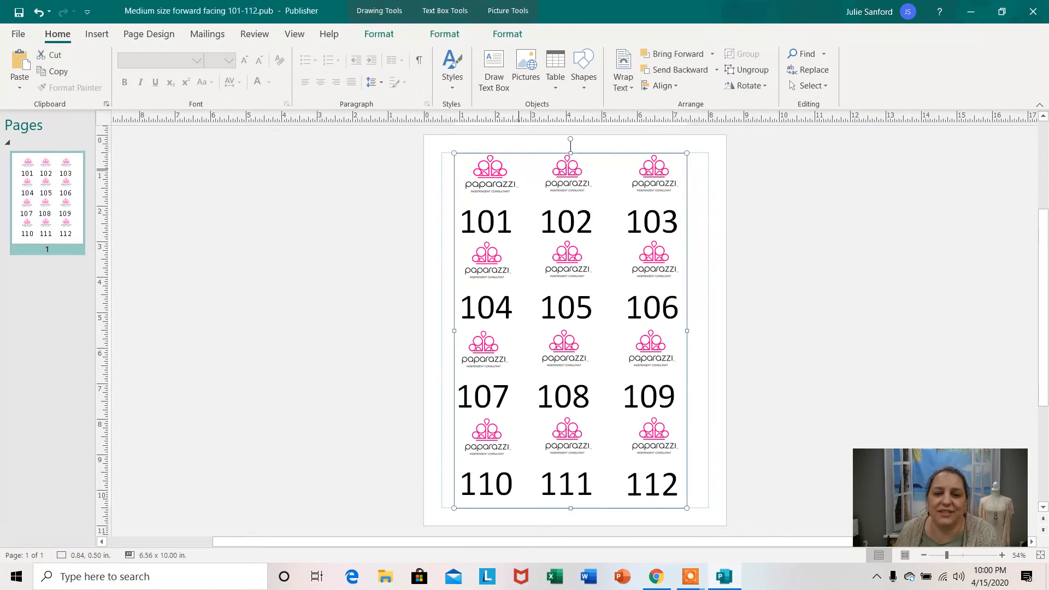
right_click(519, 170)
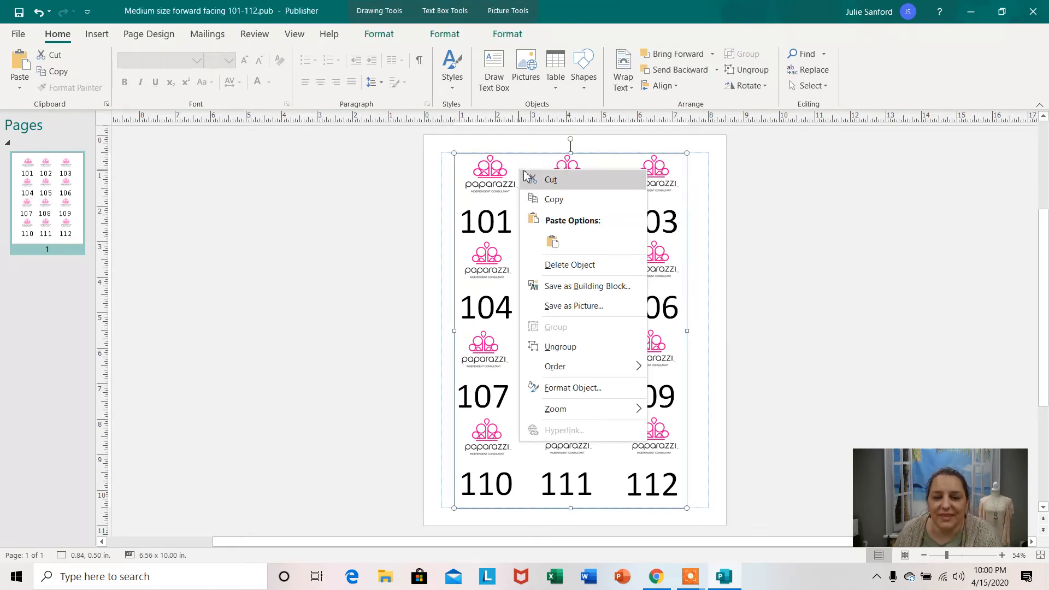
left_click(911, 274)
right_click(529, 168)
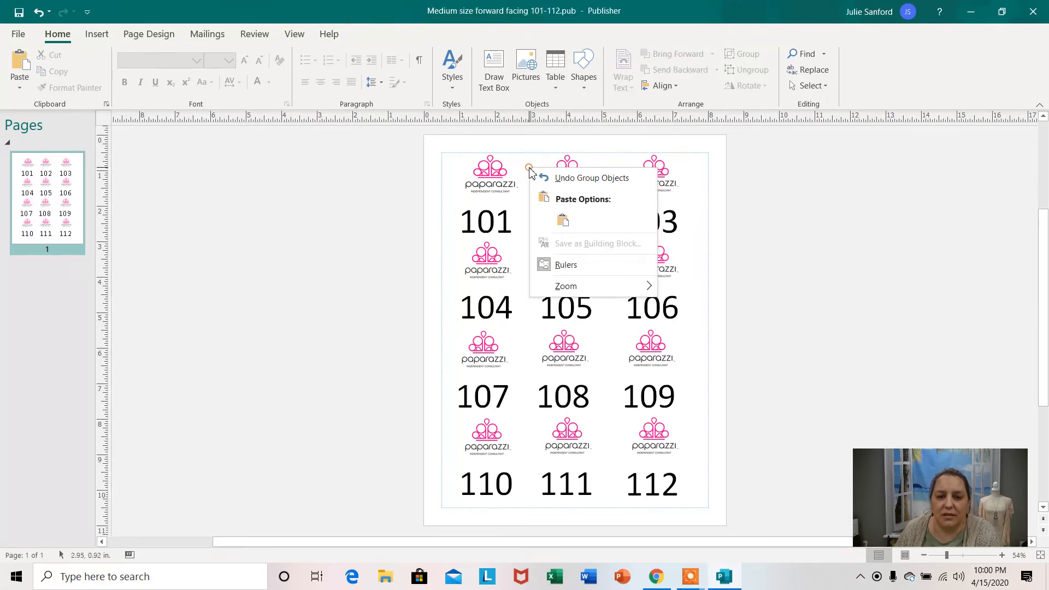
Start saving the grouped logos and numbers as a picture in JPEG File Interchange Format.
right_click(512, 165)
right_click(514, 167)
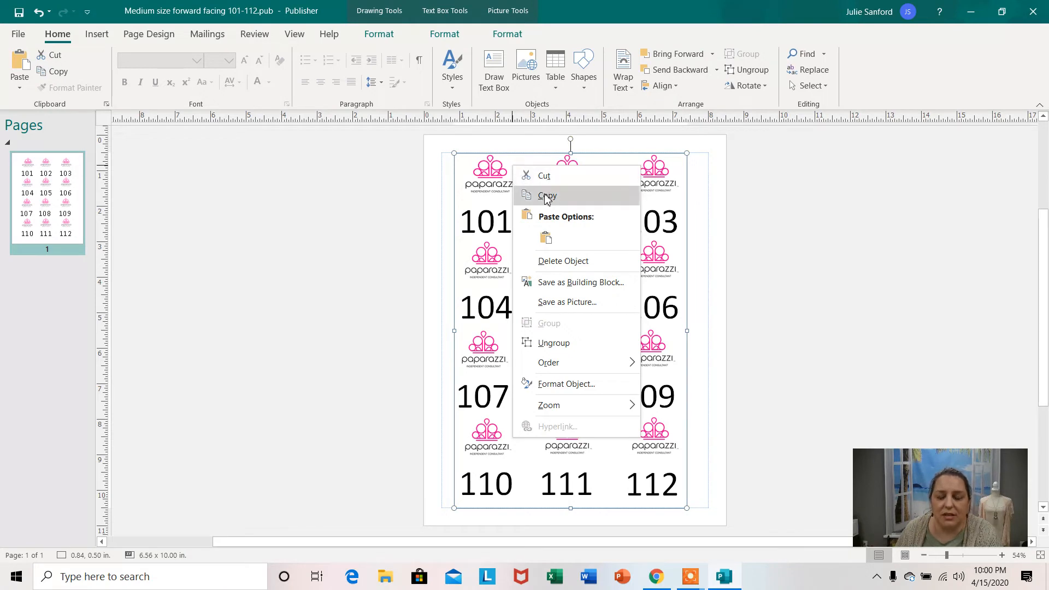
left_click(567, 302)
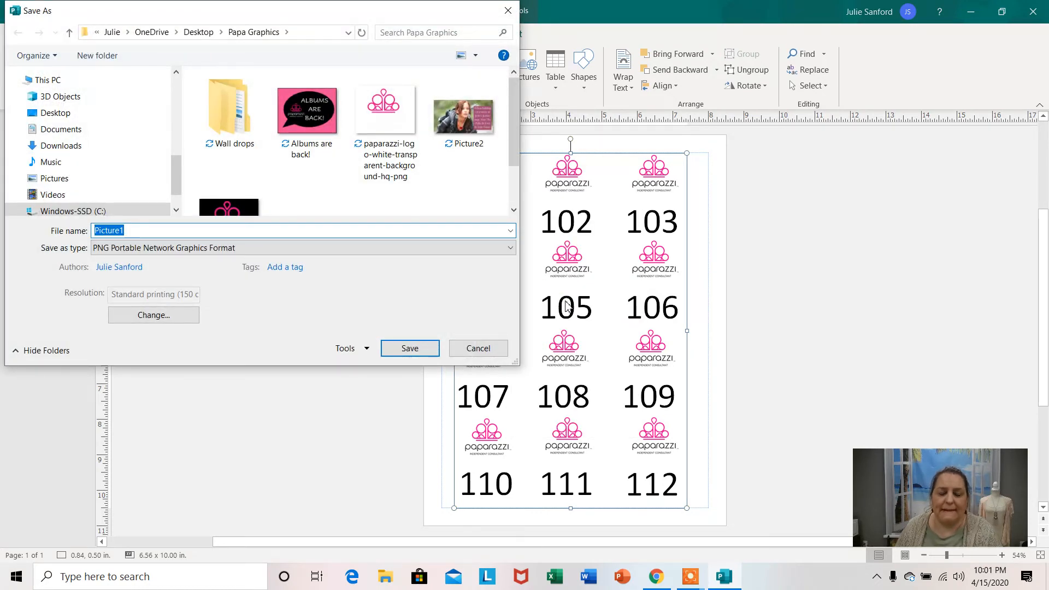
left_click(502, 248)
left_click(495, 273)
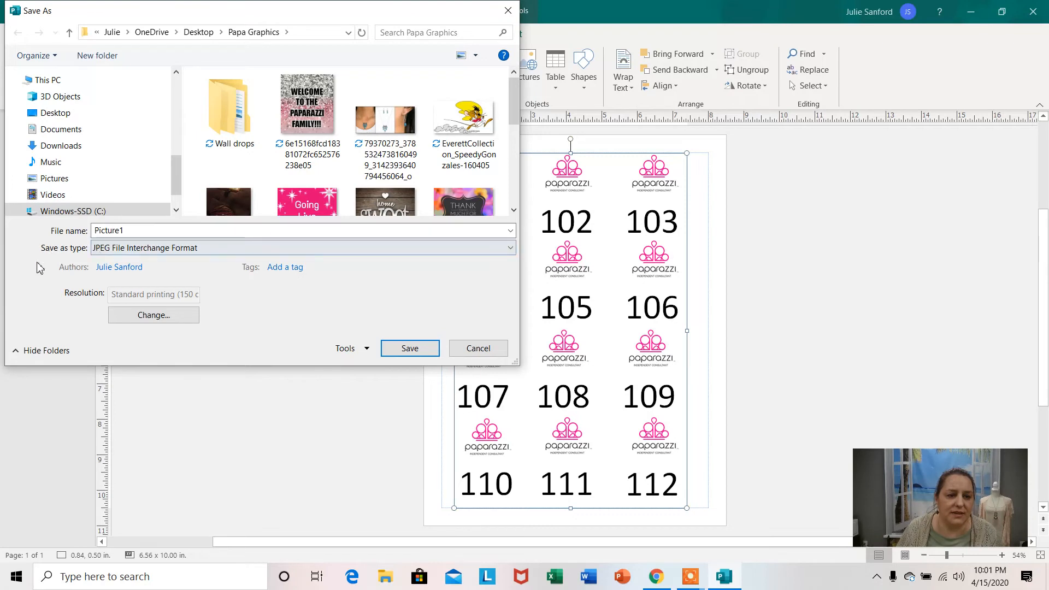
left_click(509, 249)
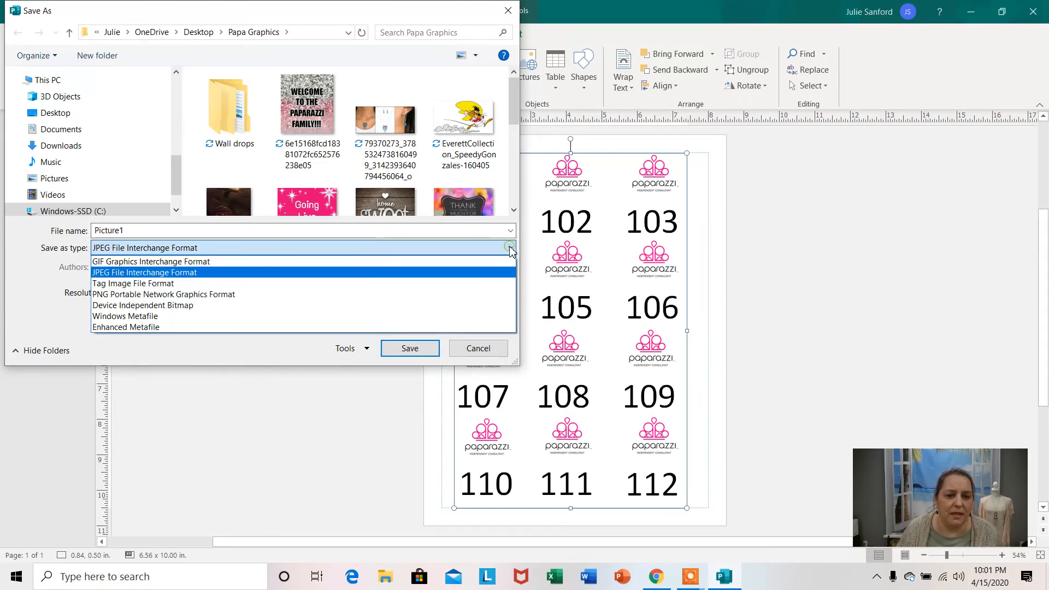
left_click(478, 272)
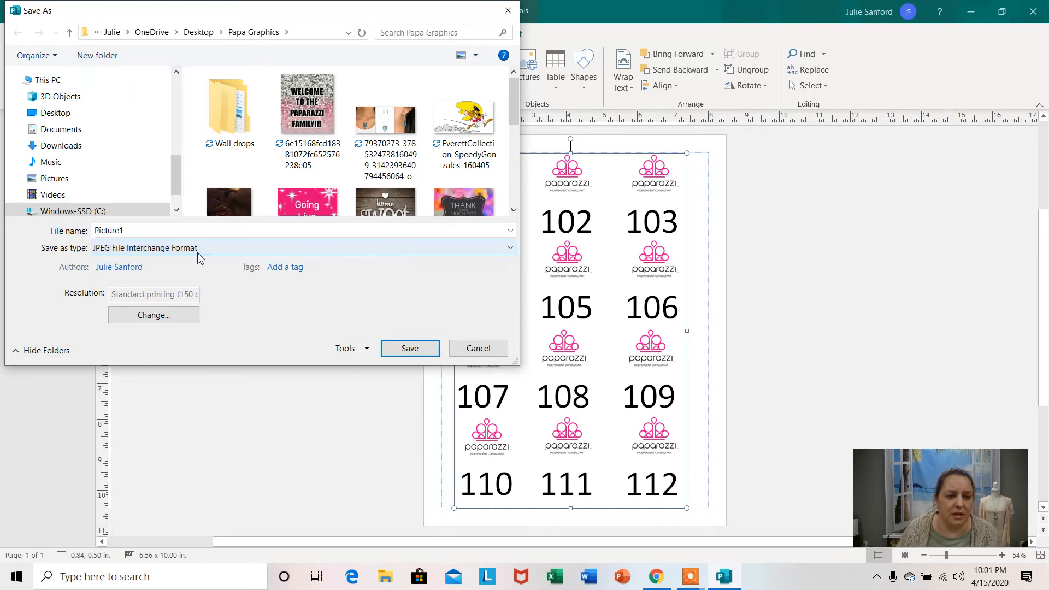
Name the picture "medium numbers 101-112 jpeg" and save it in the Papa Graphics folder.
double_click(132, 230)
key("BackSpace")
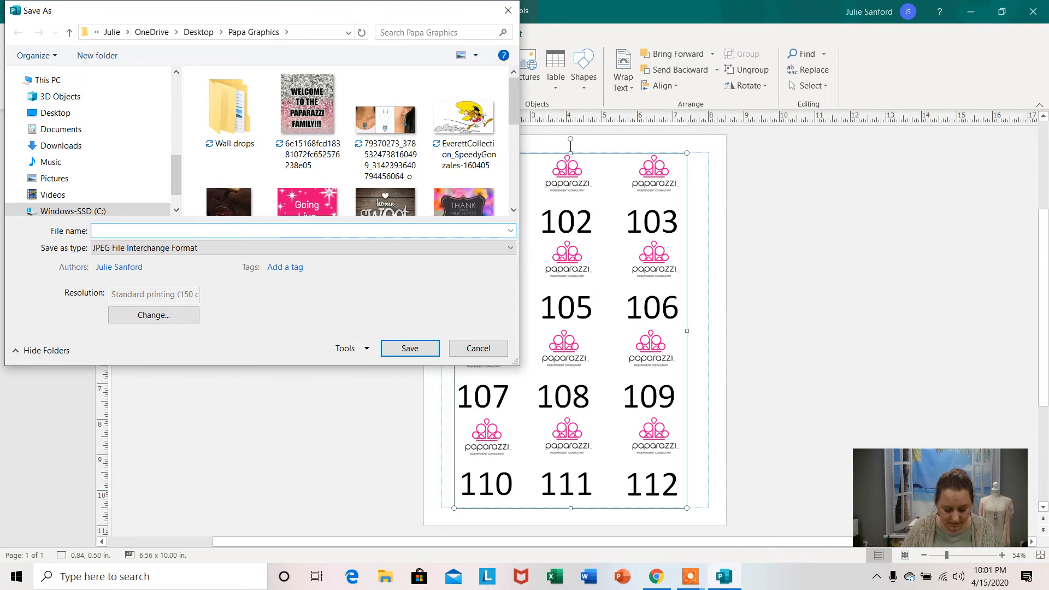
type("medium")
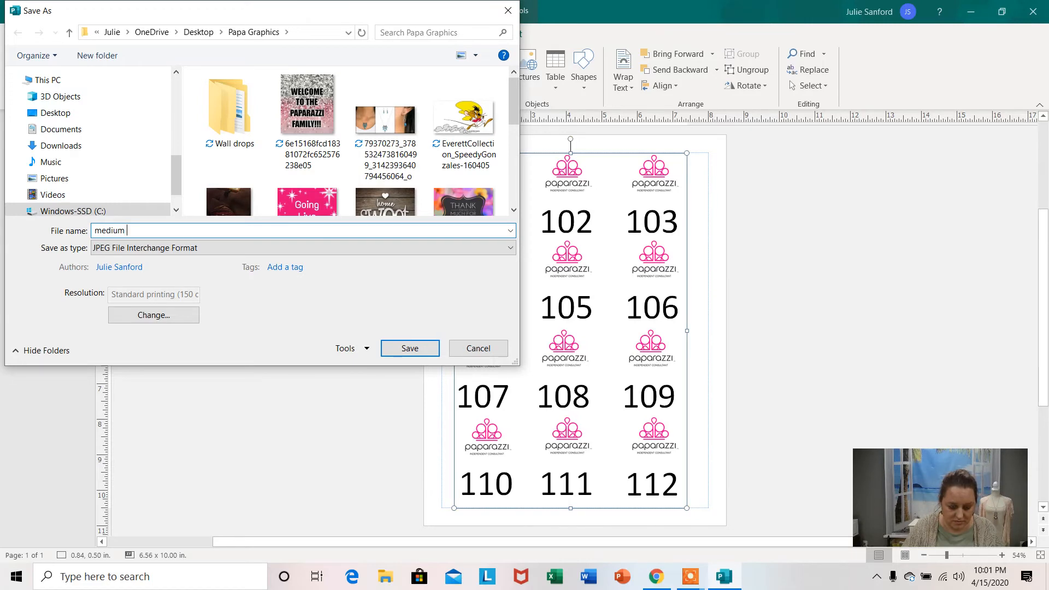
type("nu")
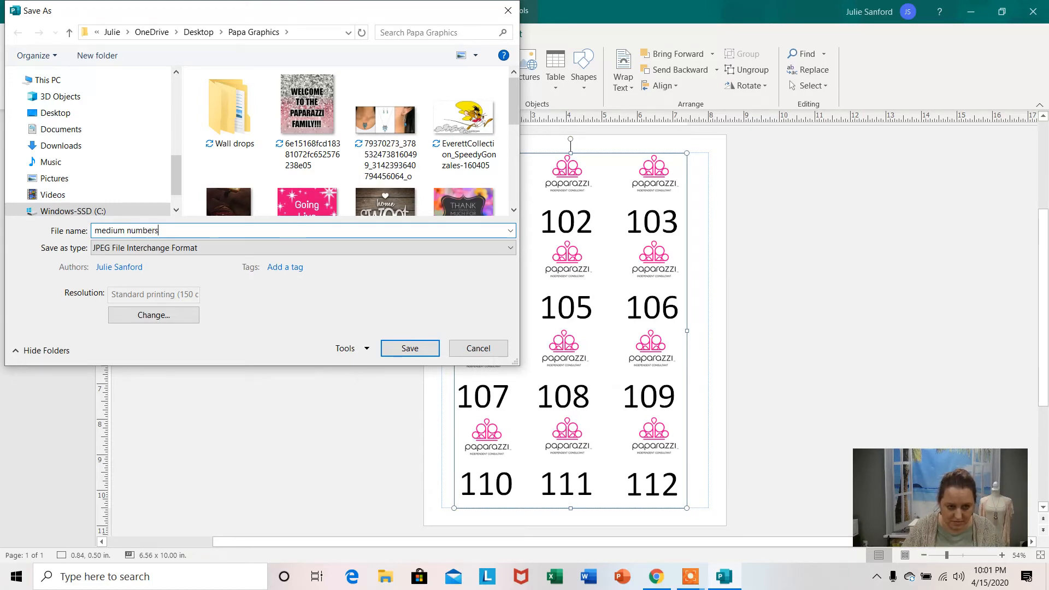
type("mbers")
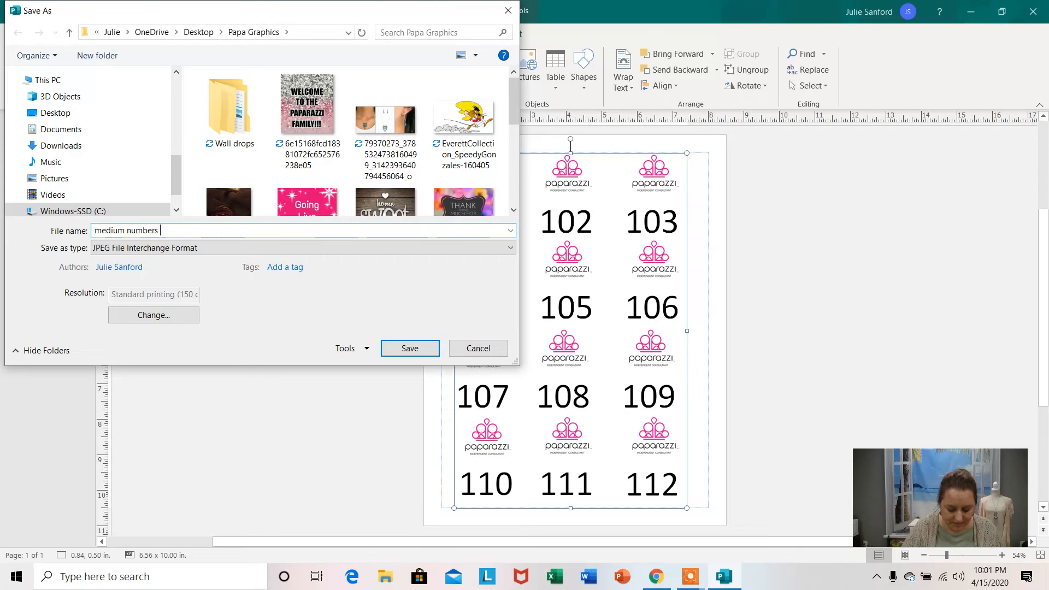
type(" 101-1")
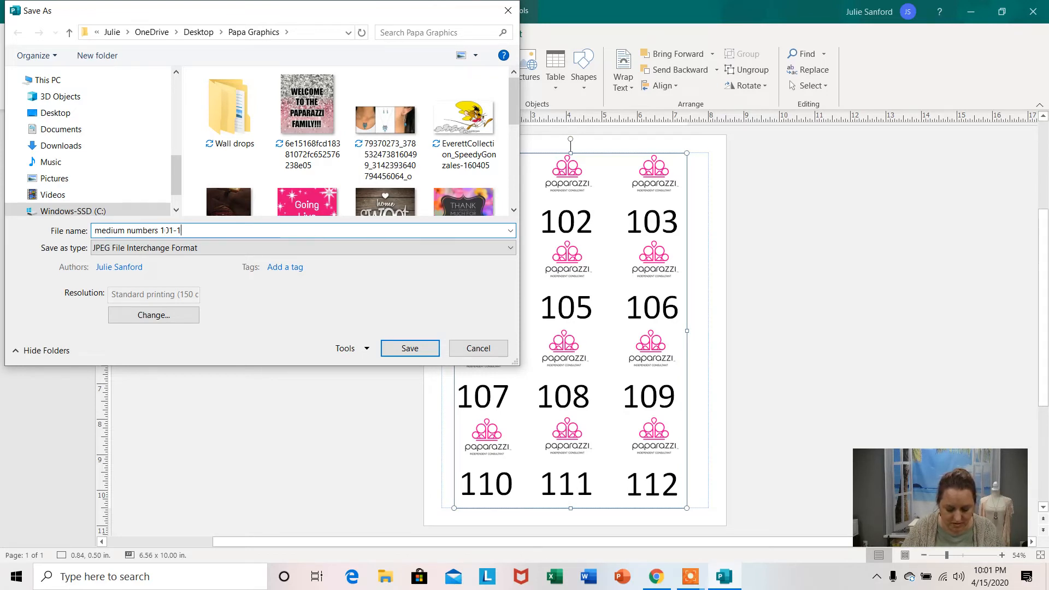
type("12")
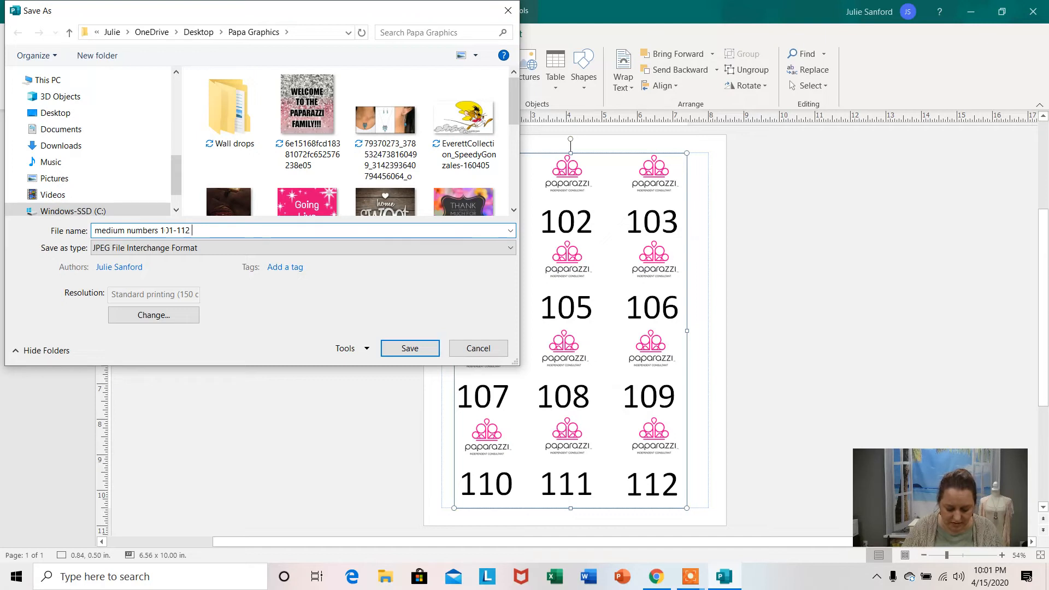
type(" jpeg")
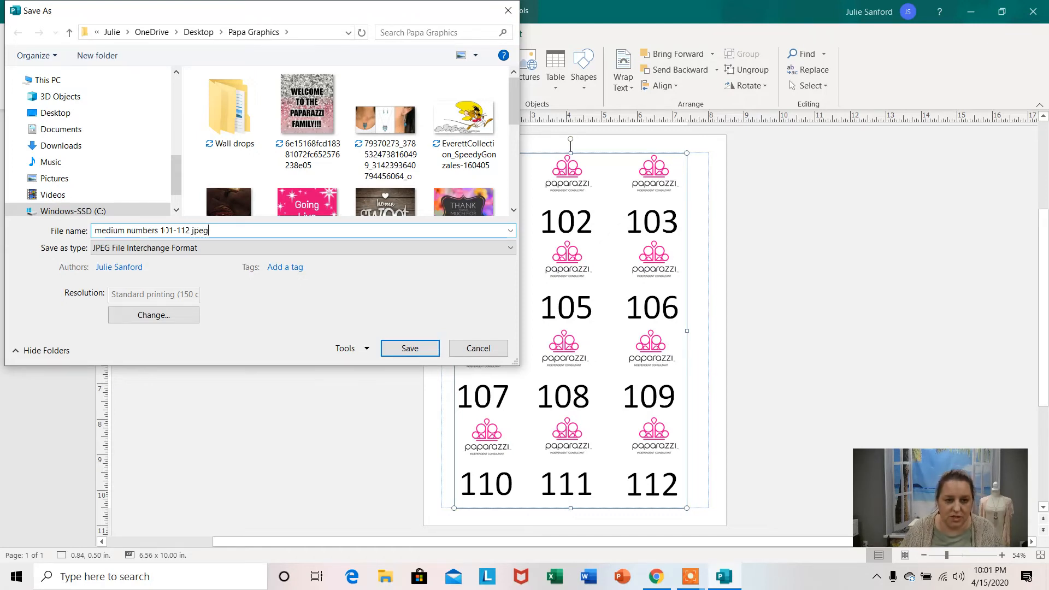
left_click(406, 348)
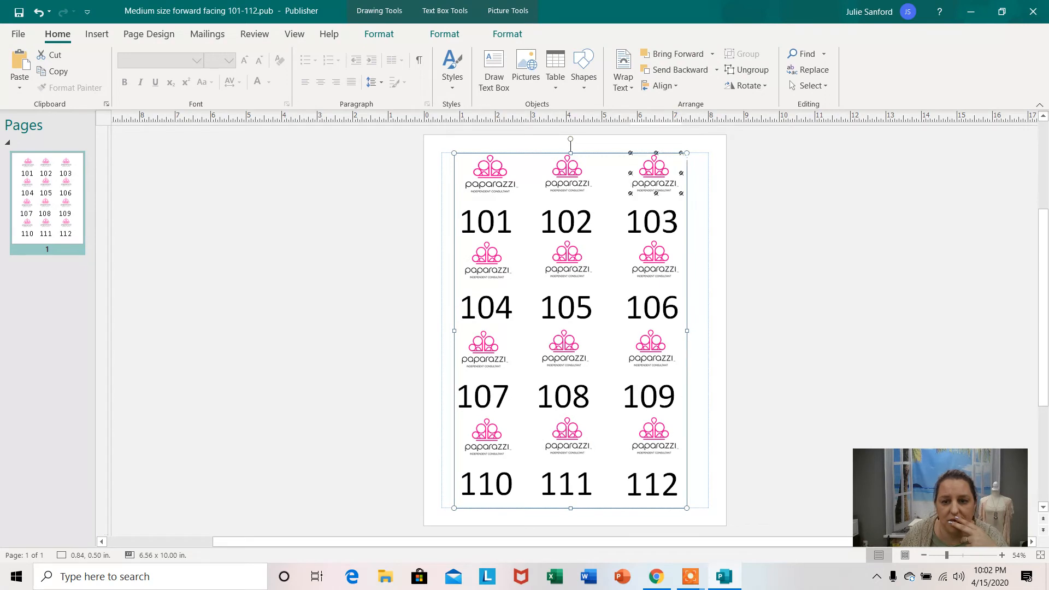
Delete the whole group of logos and numbers so the page is blank.
left_click(657, 172)
left_click(617, 166)
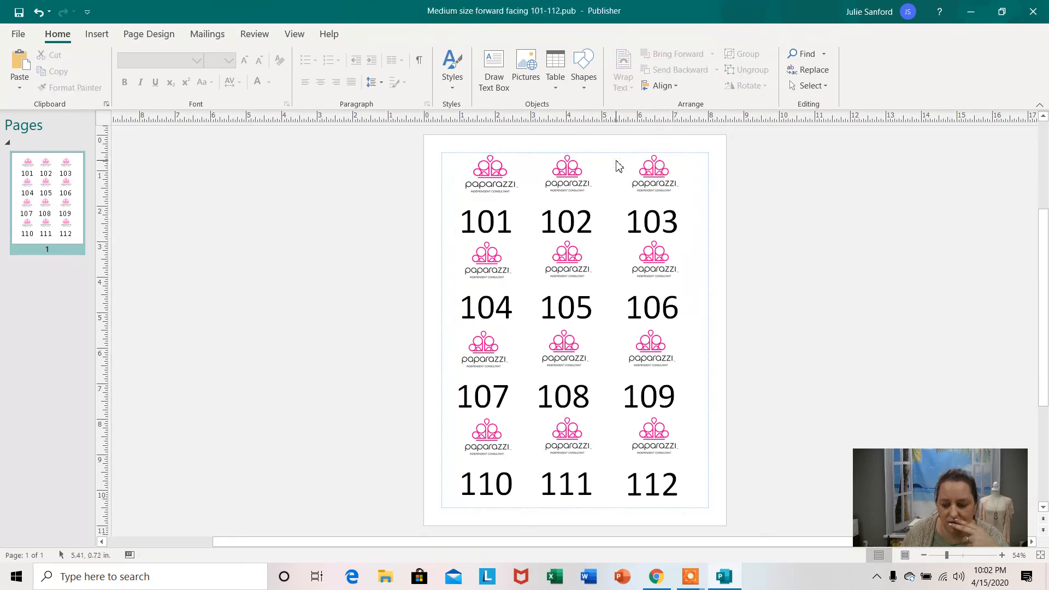
left_click(572, 218)
key("Delete")
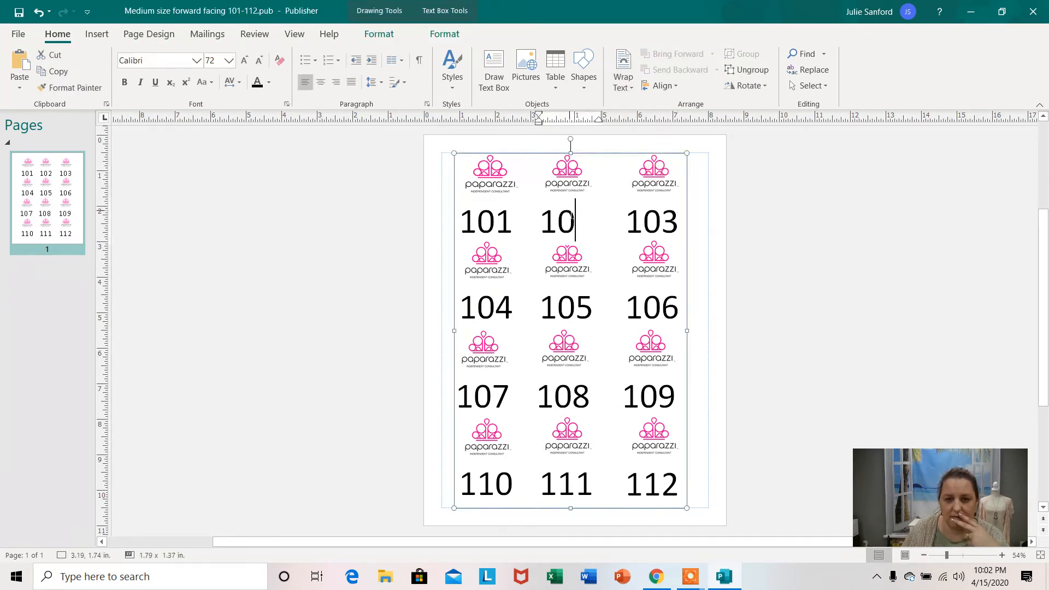
left_click(462, 161)
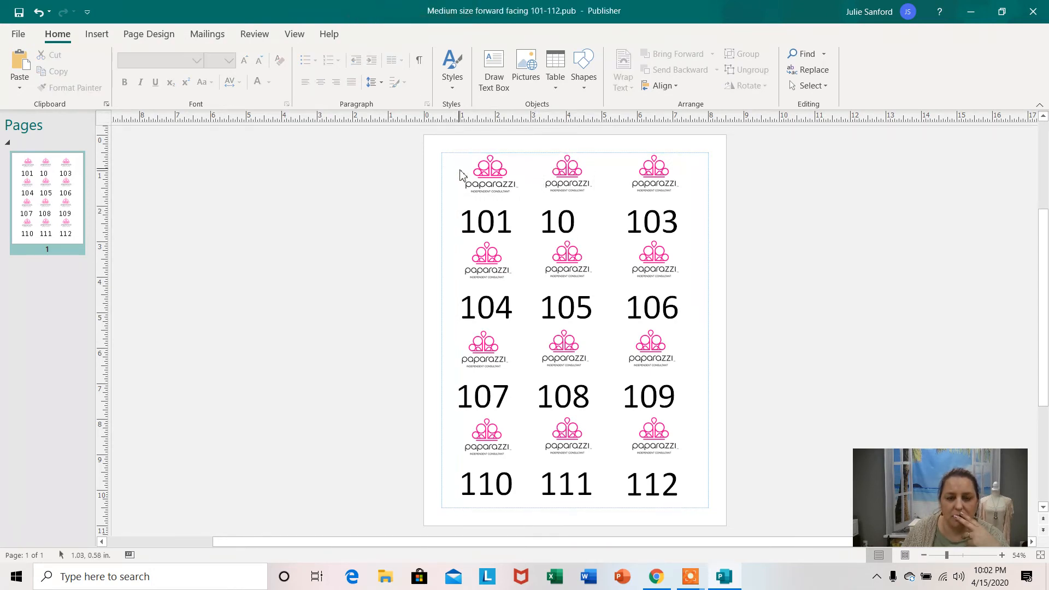
left_click(461, 171)
key("Delete")
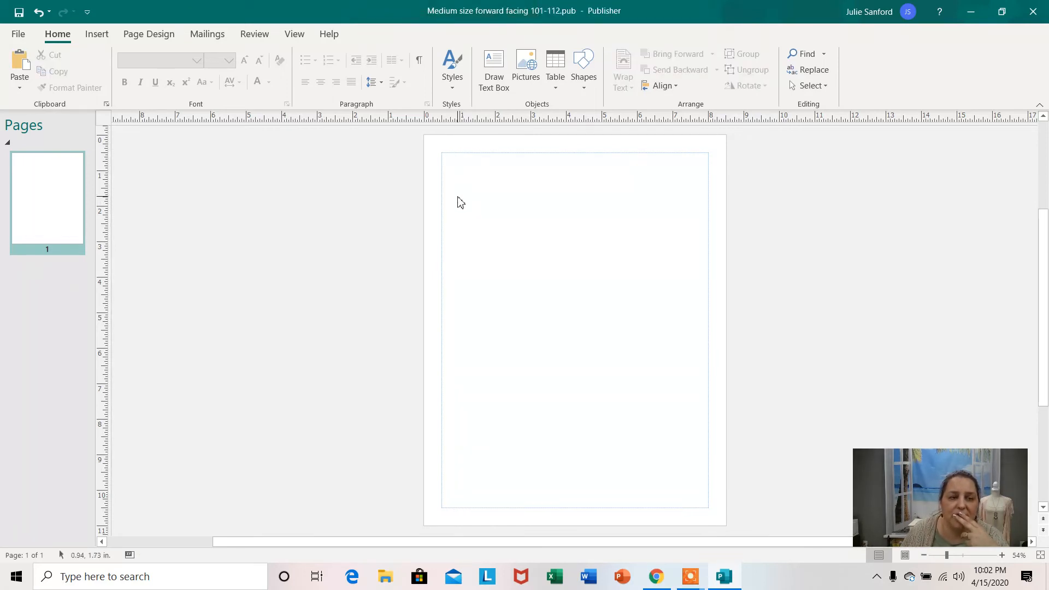
left_click(19, 34)
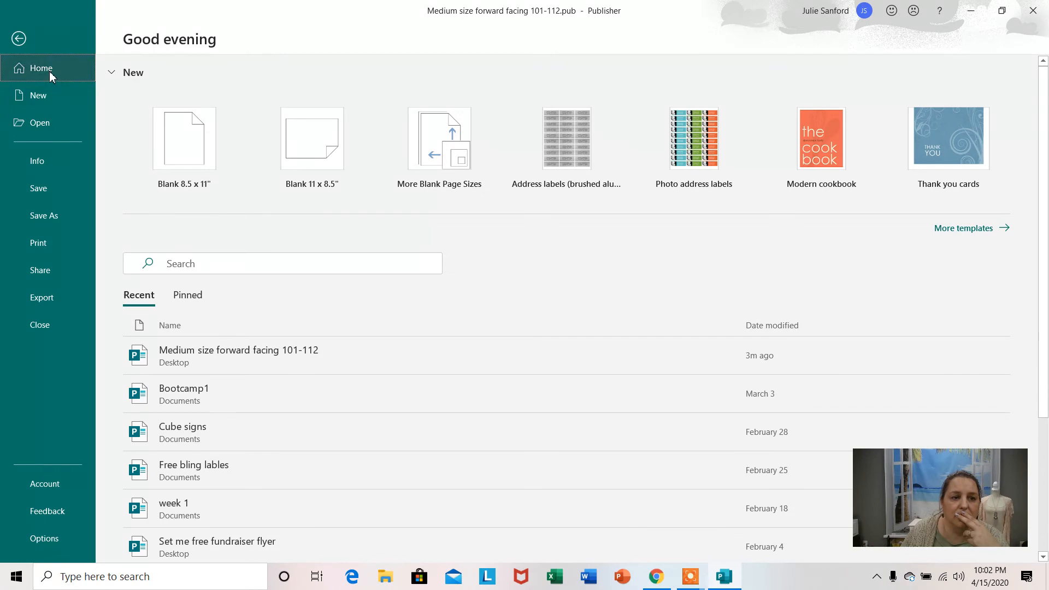
left_click(286, 356)
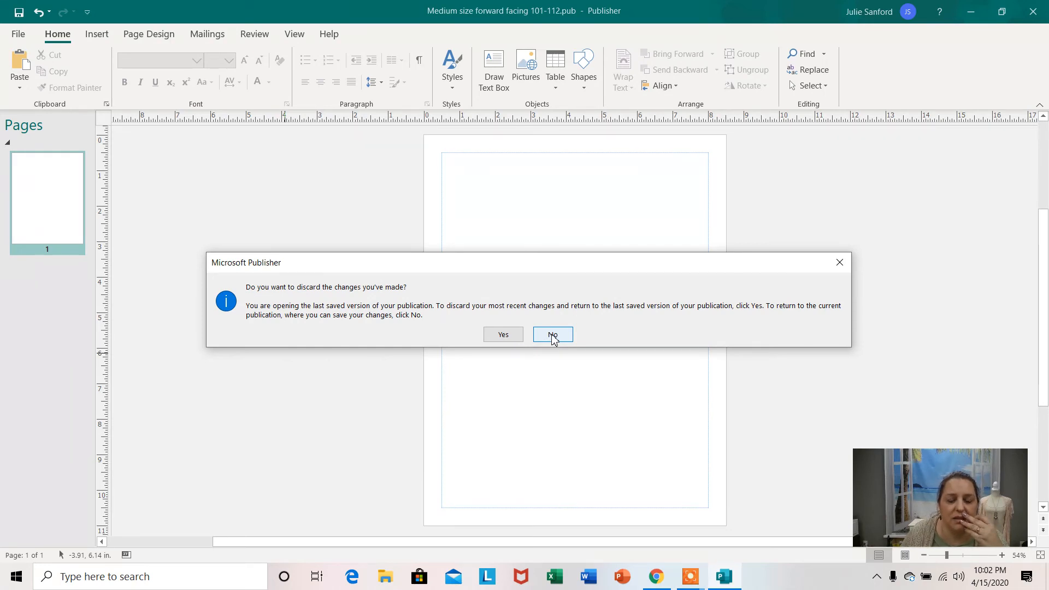
left_click(553, 337)
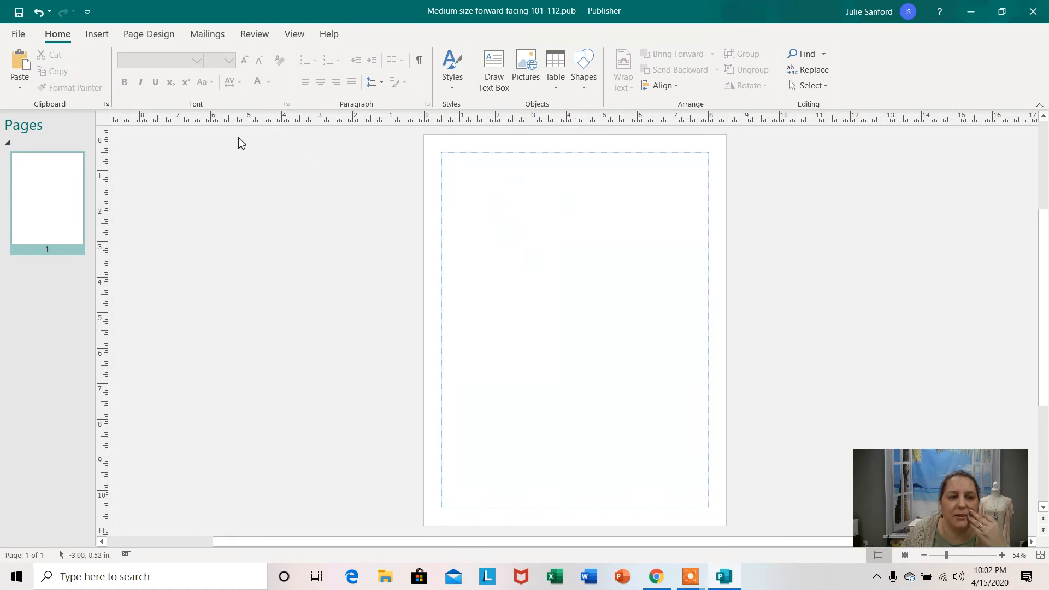
Insert the picture "medium numbers 101-112 jpeg" from the Papa Graphics folder onto the blank page.
left_click(99, 39)
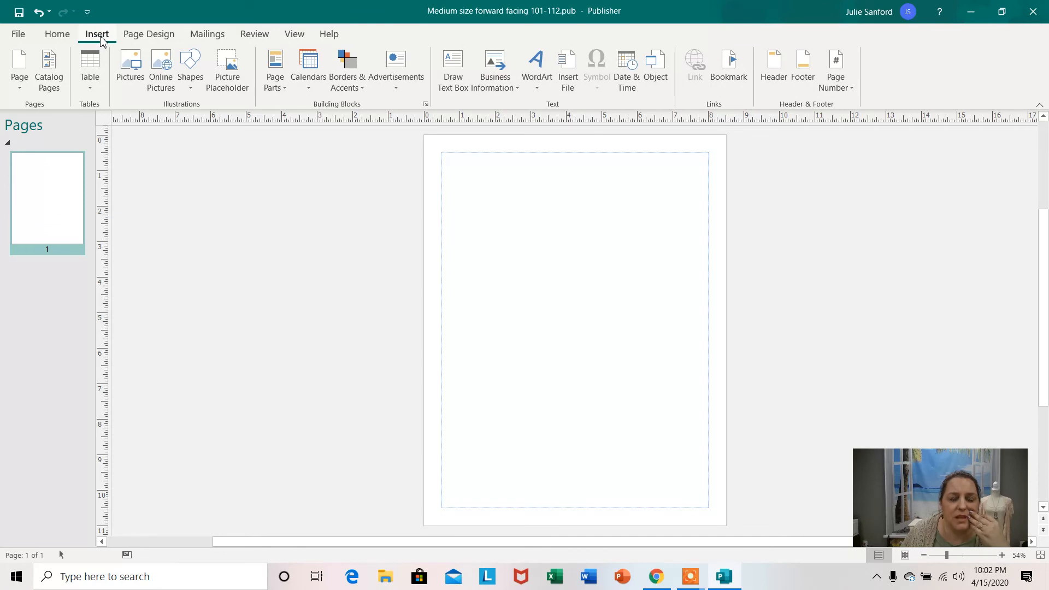
left_click(129, 66)
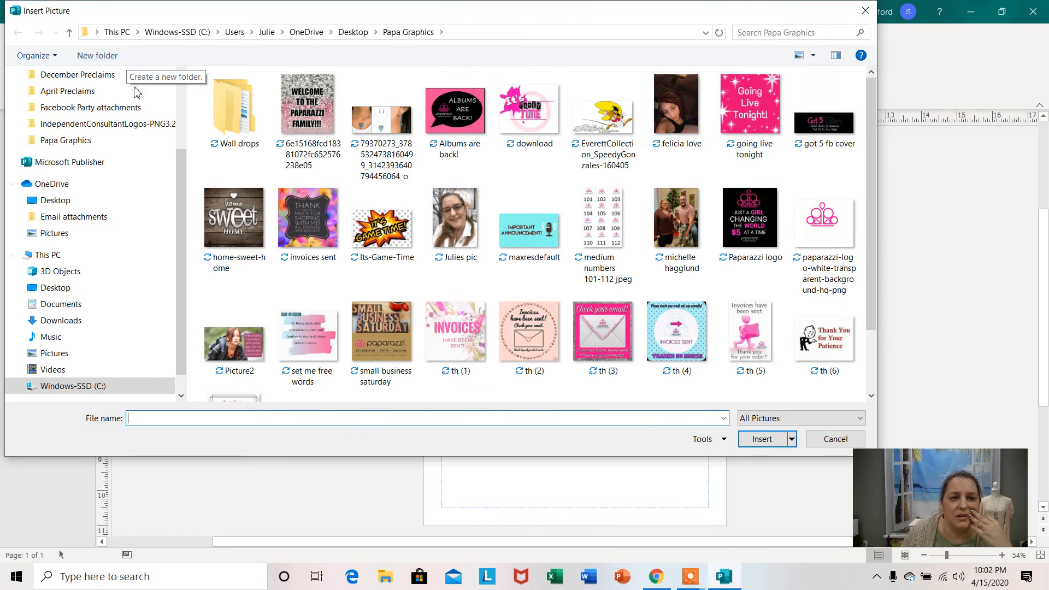
left_click_drag(183, 185, 86, 114)
left_click(77, 103)
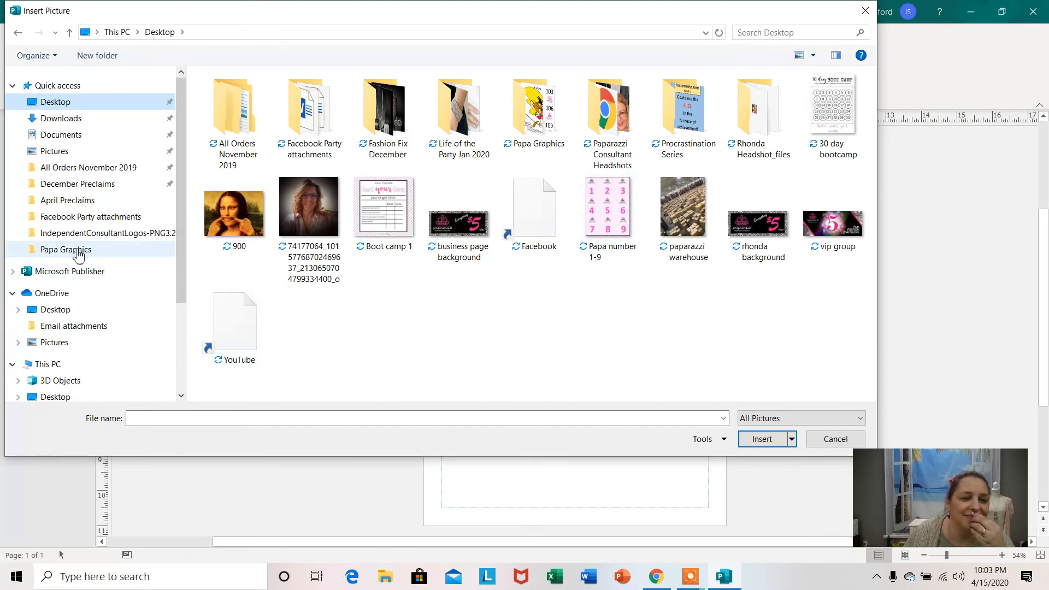
left_click(77, 250)
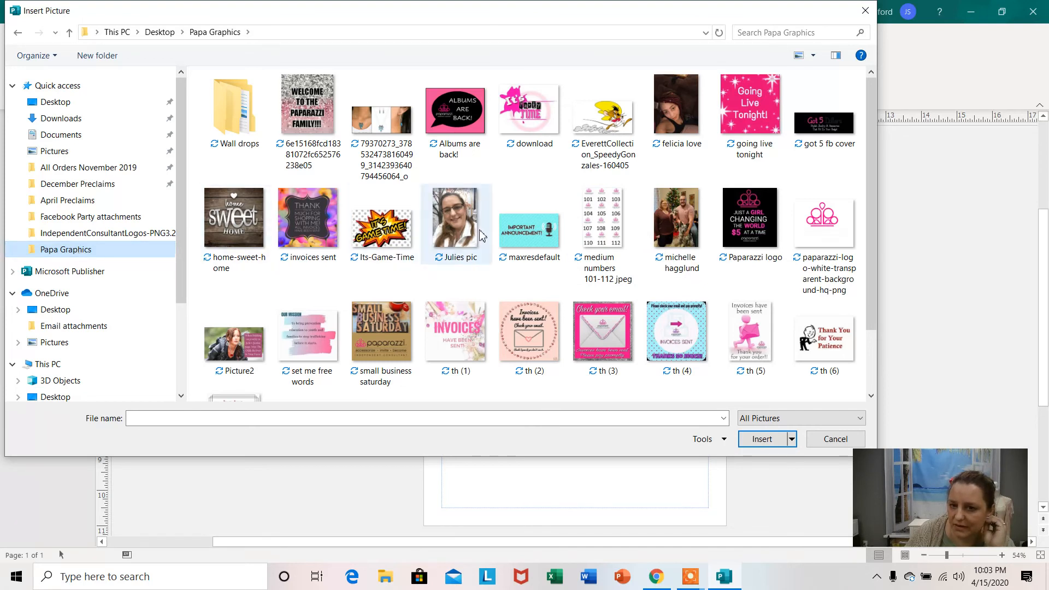
left_click(602, 214)
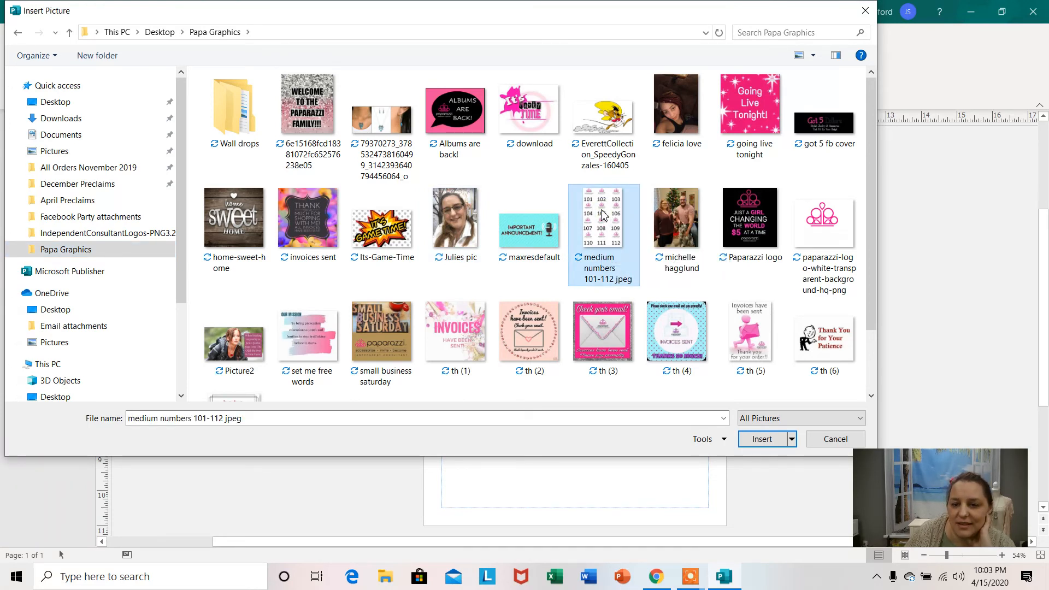
left_click(768, 442)
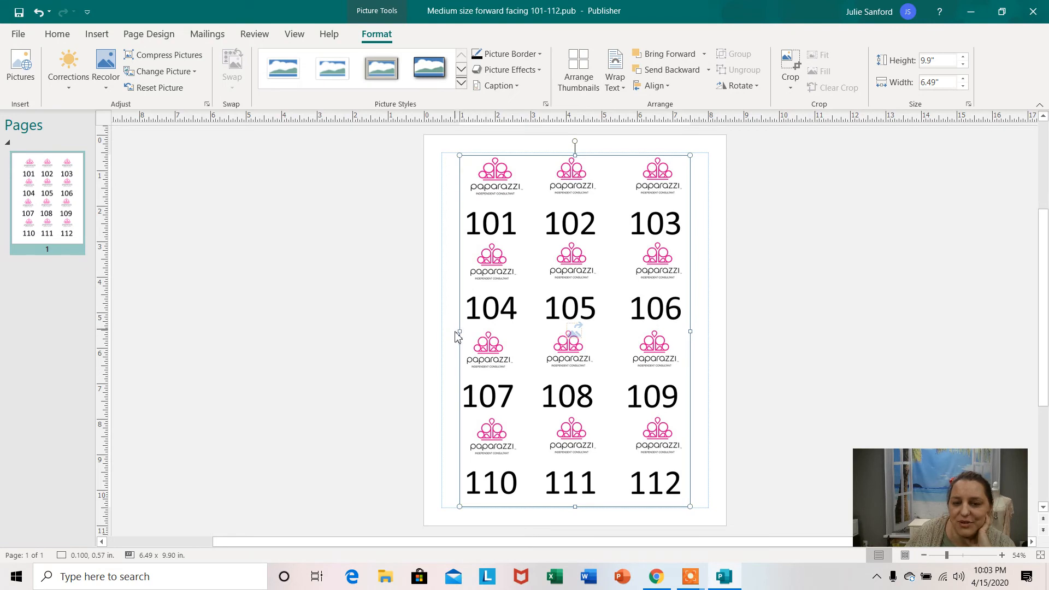
Mirror the inserted picture by stretching it horizontally across itself to about 8.76 in wide, and move it back onto the page.
left_click_drag(460, 331, 1002, 331)
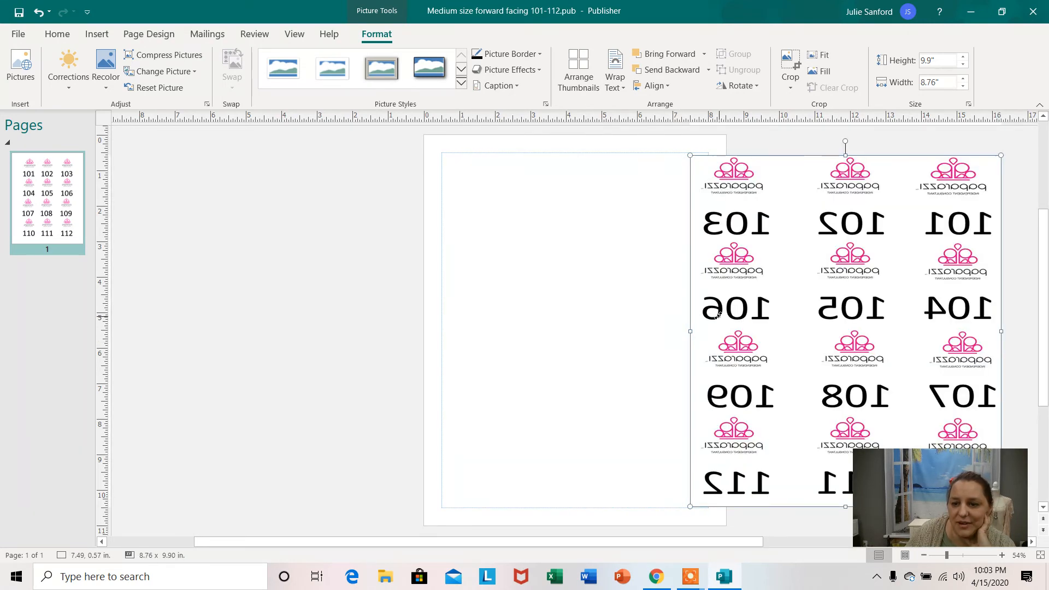
left_click_drag(708, 314, 439, 312)
Narrow the mirrored picture to about 7.48 in wide so its sides fit the page margins.
left_click_drag(734, 329, 709, 328)
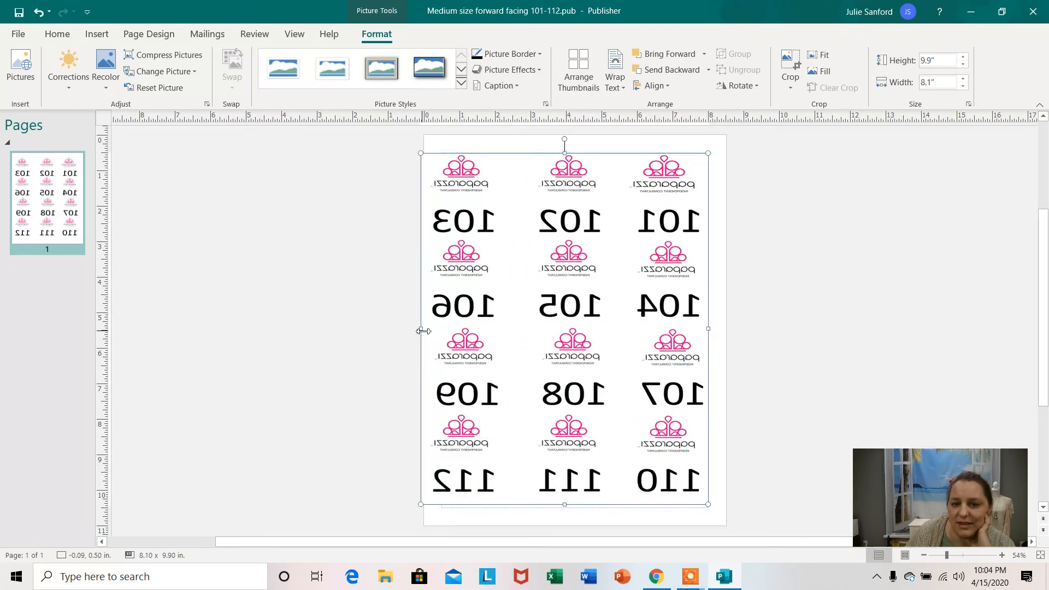
left_click_drag(421, 329, 442, 328)
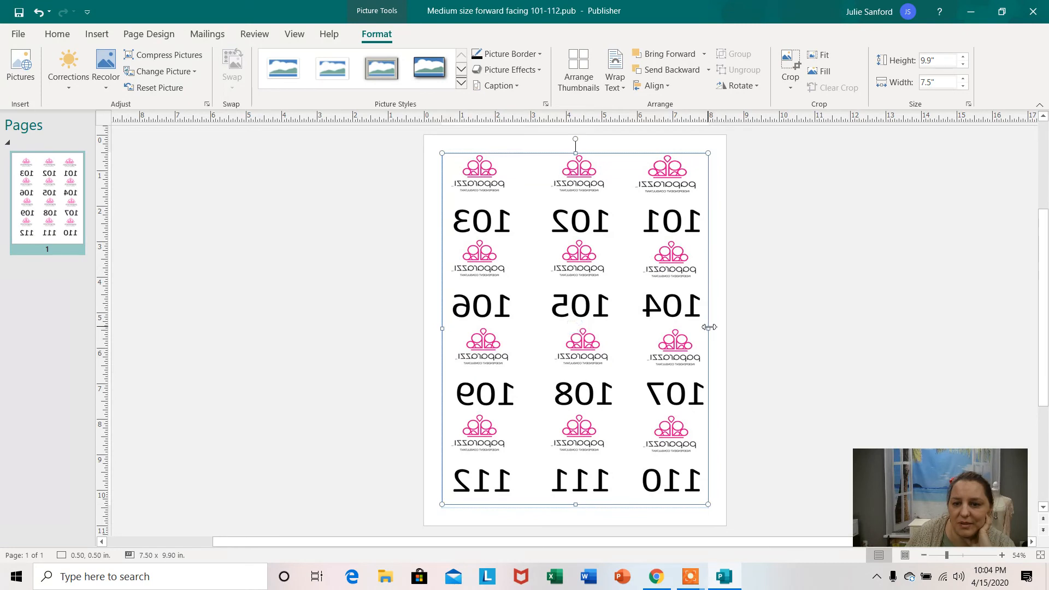
mouse_move(708, 327)
left_mouse_down()
mouse_move(692, 330)
mouse_move(709, 332)
left_mouse_up()
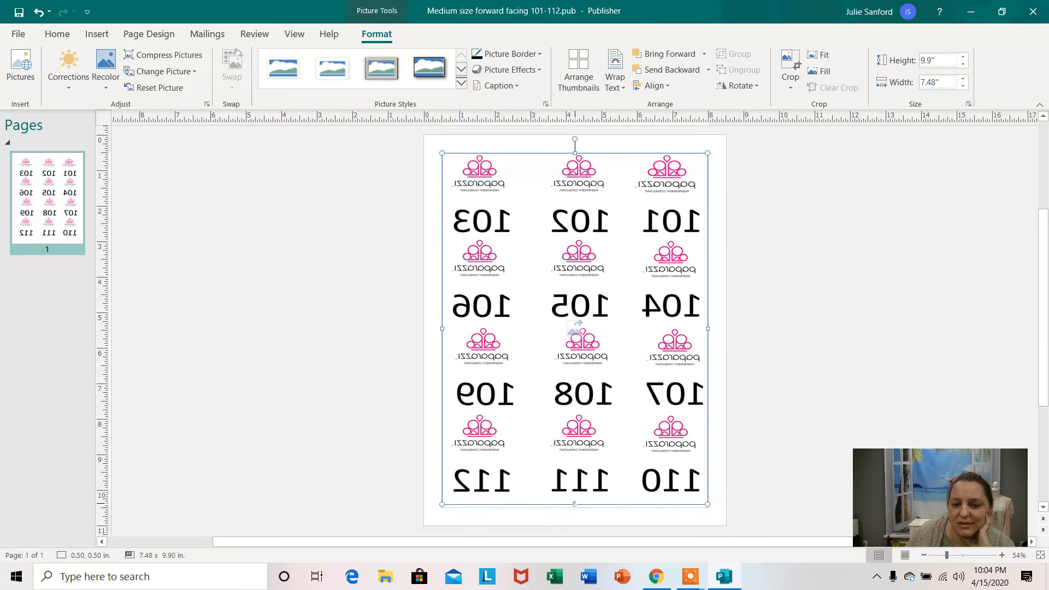
Narrow the mirrored picture slightly from both sides to about 7.2 in wide so it sits just inside the page margins.
left_click_drag(575, 504, 575, 505)
left_click(801, 380)
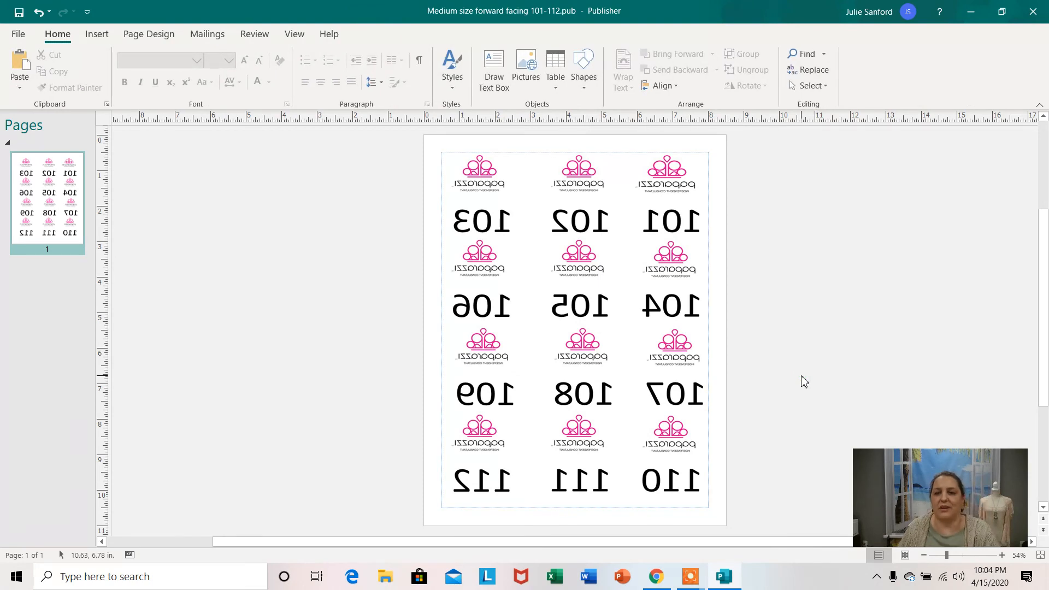
left_click(577, 328)
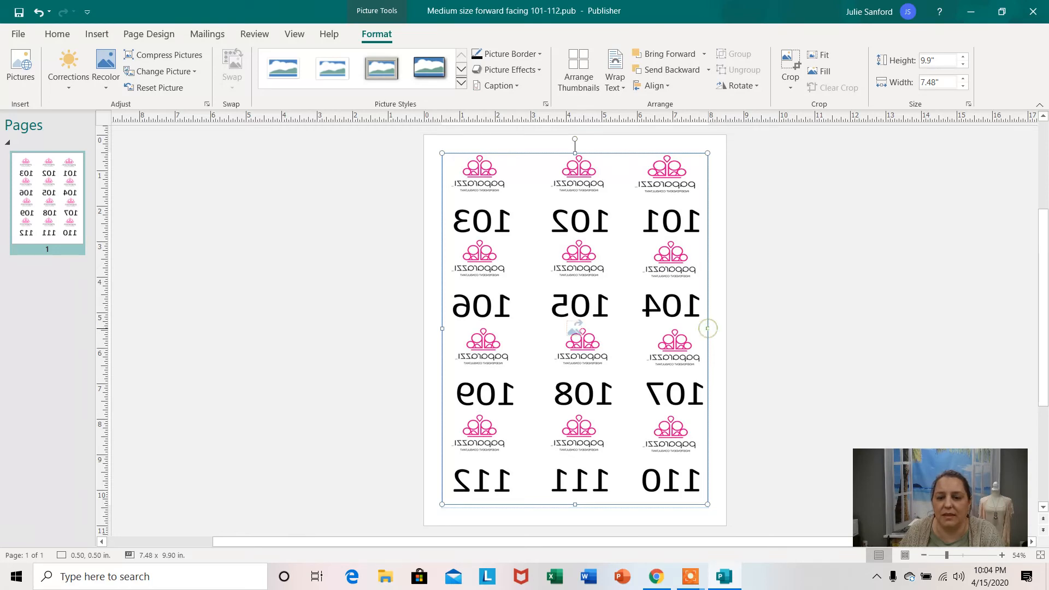
left_click_drag(709, 329, 703, 330)
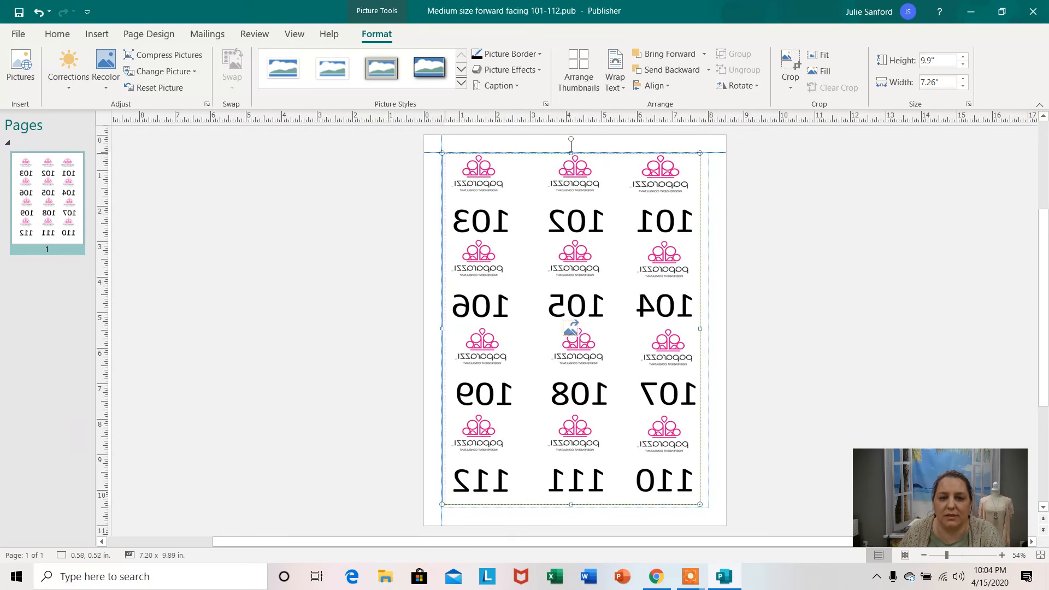
left_click_drag(440, 329, 443, 329)
left_click(890, 356)
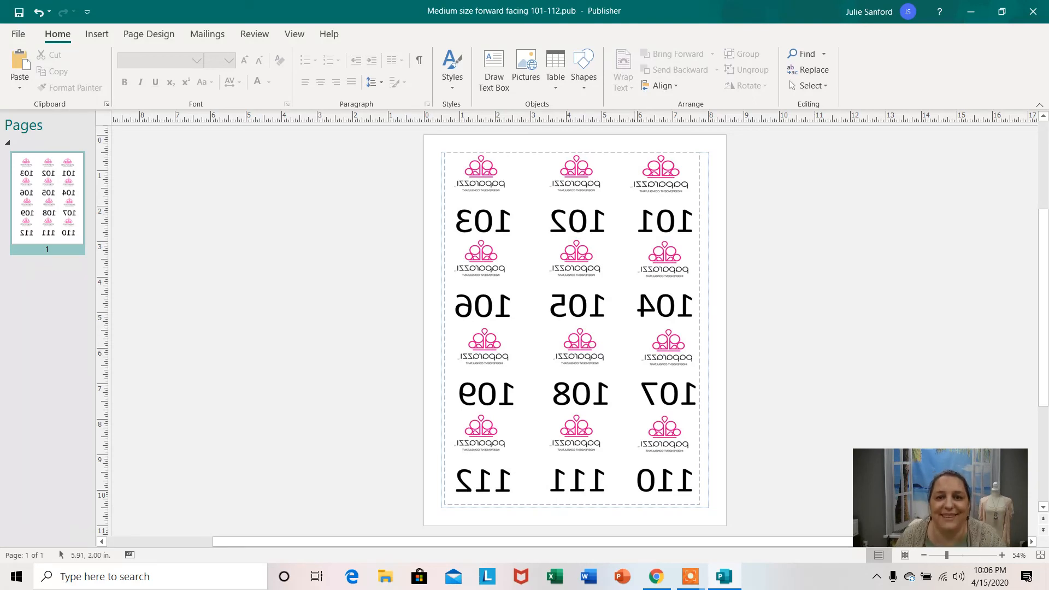
left_click_drag(929, 491, 922, 343)
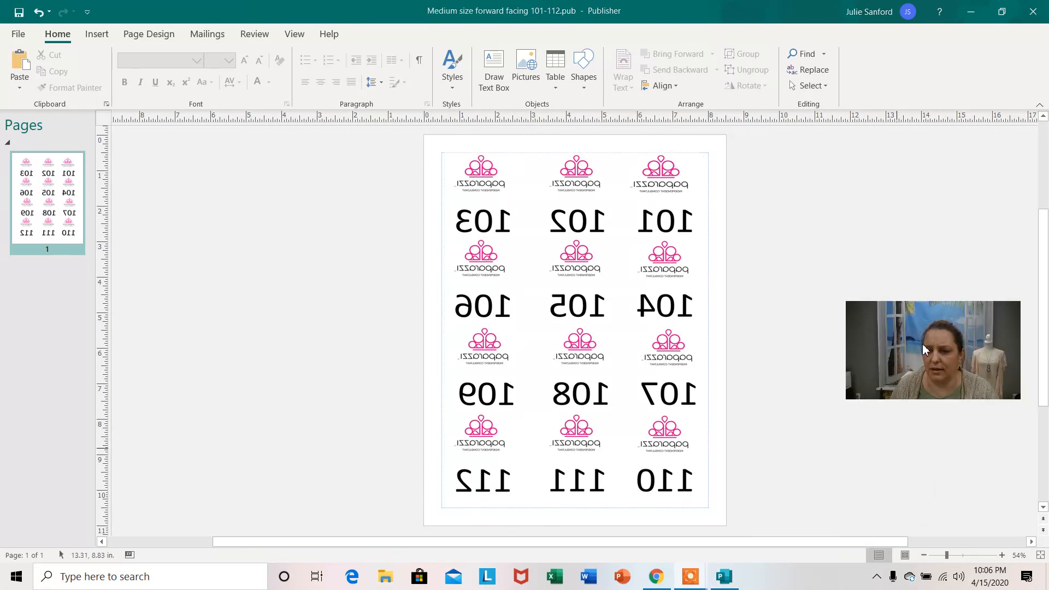
mouse_move(693, 581)
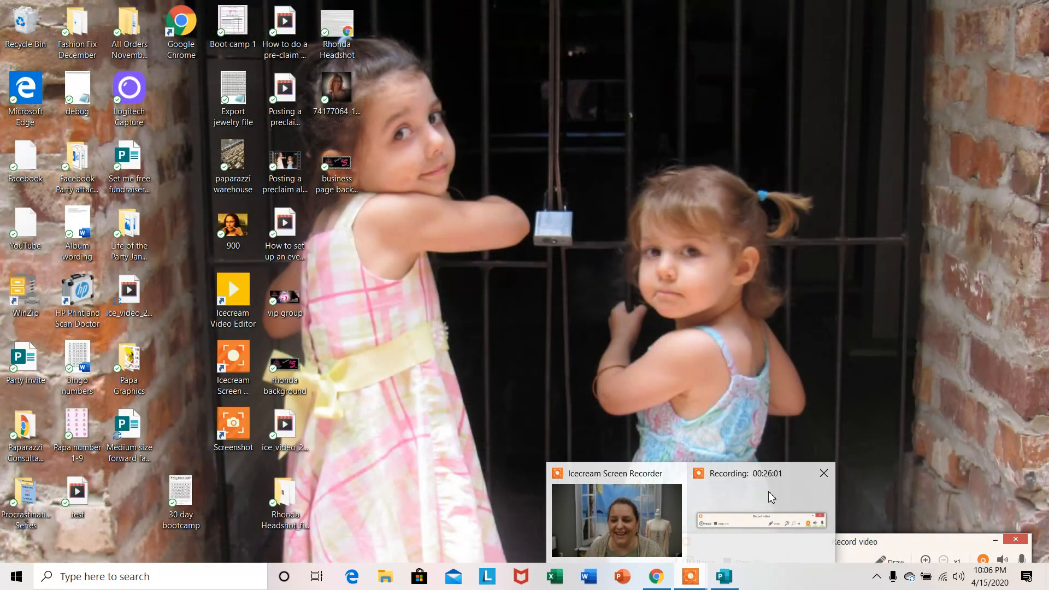
left_click(769, 491)
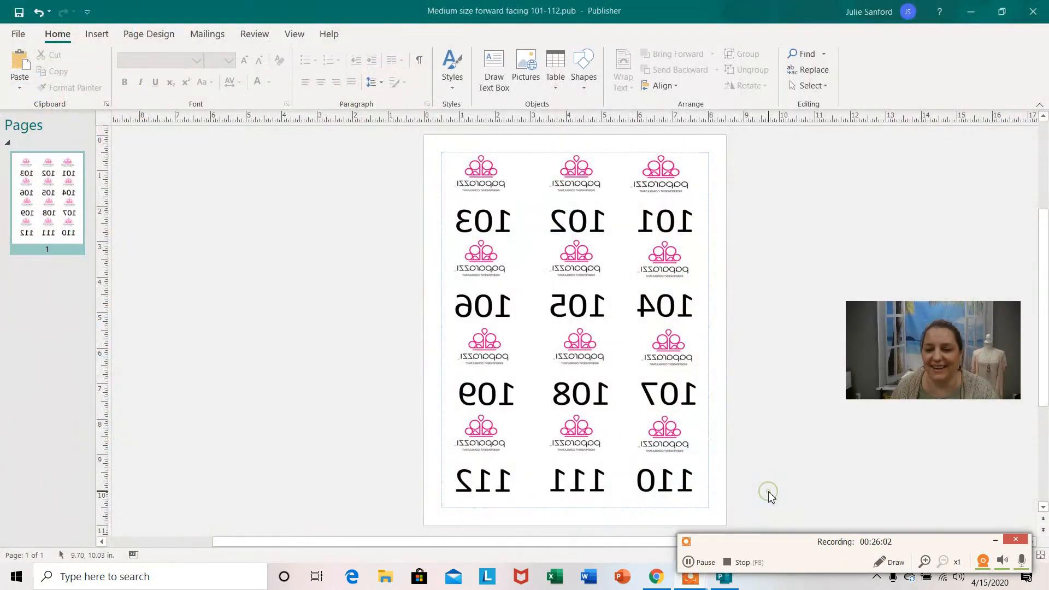